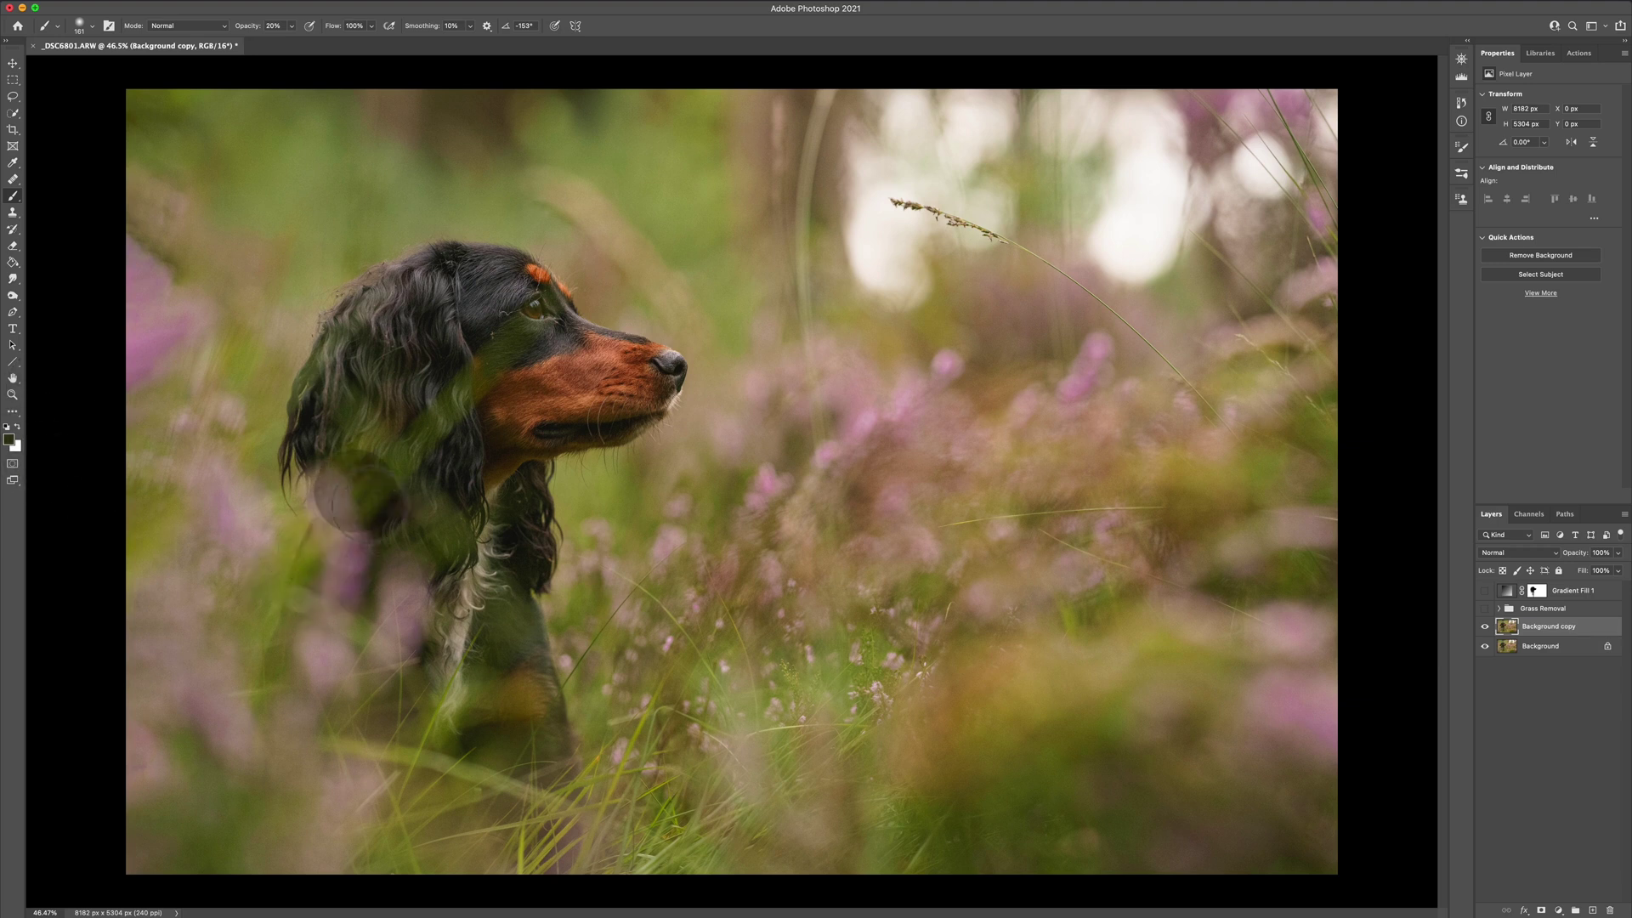
Pan and zoom around the photo to inspect the grass blade on the dog's cheek
{"action": "left_click", "coordinate": [595, 257]}
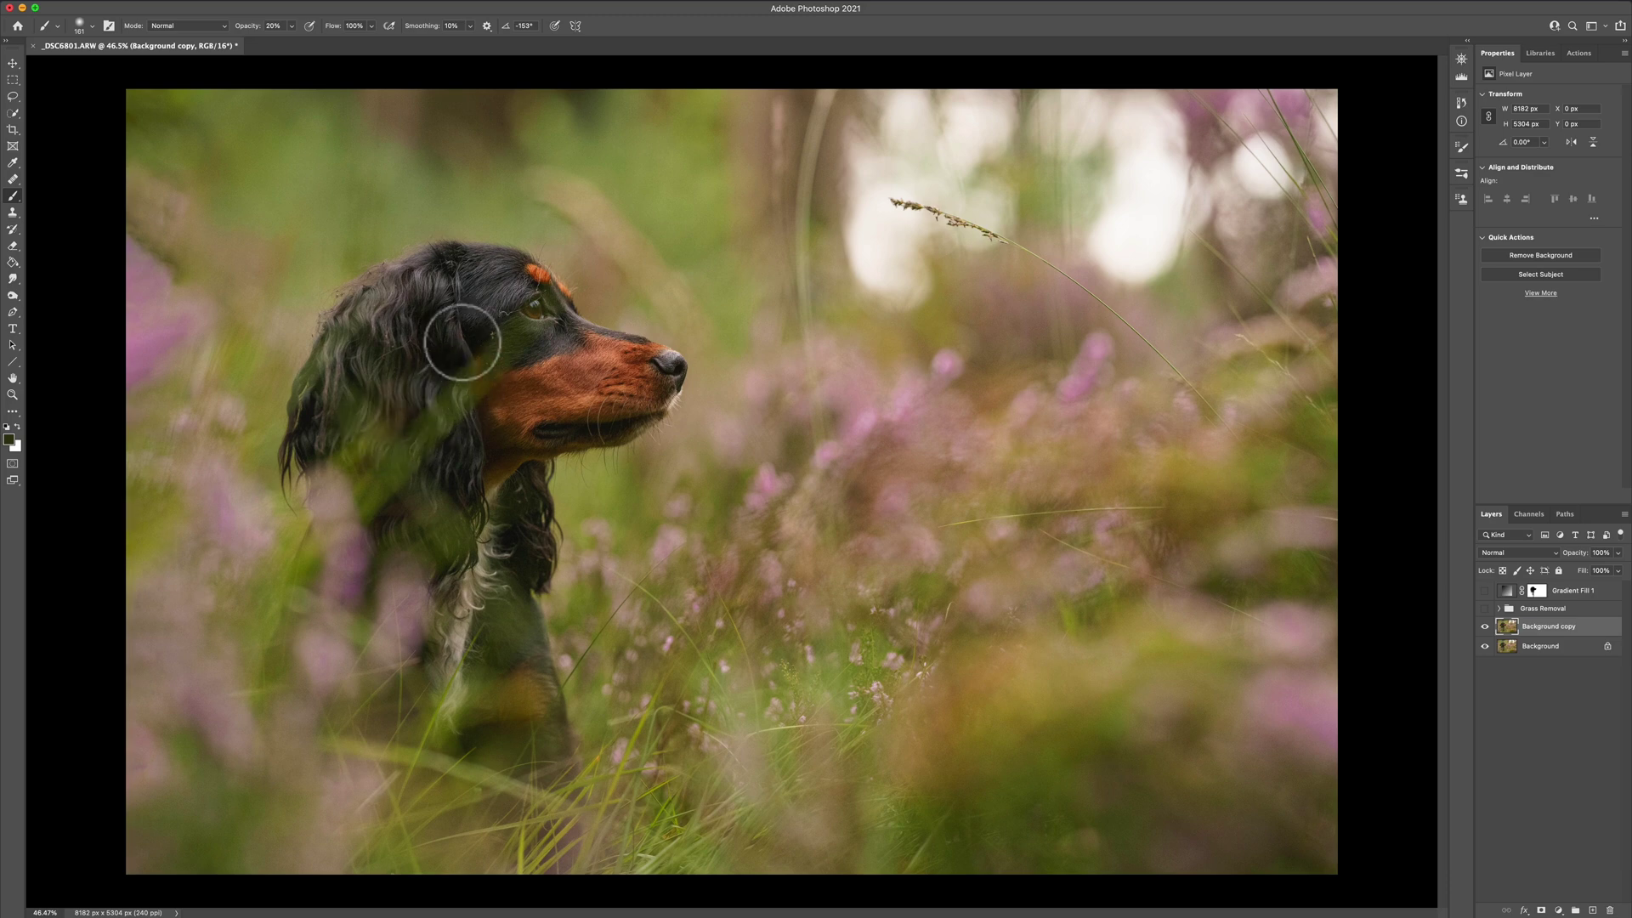
{"action": "scroll", "coordinate": [459, 302], "scroll_direction": "up", "scroll_amount": 5}
{"action": "scroll", "coordinate": [459, 306], "scroll_direction": "left", "scroll_amount": 5}
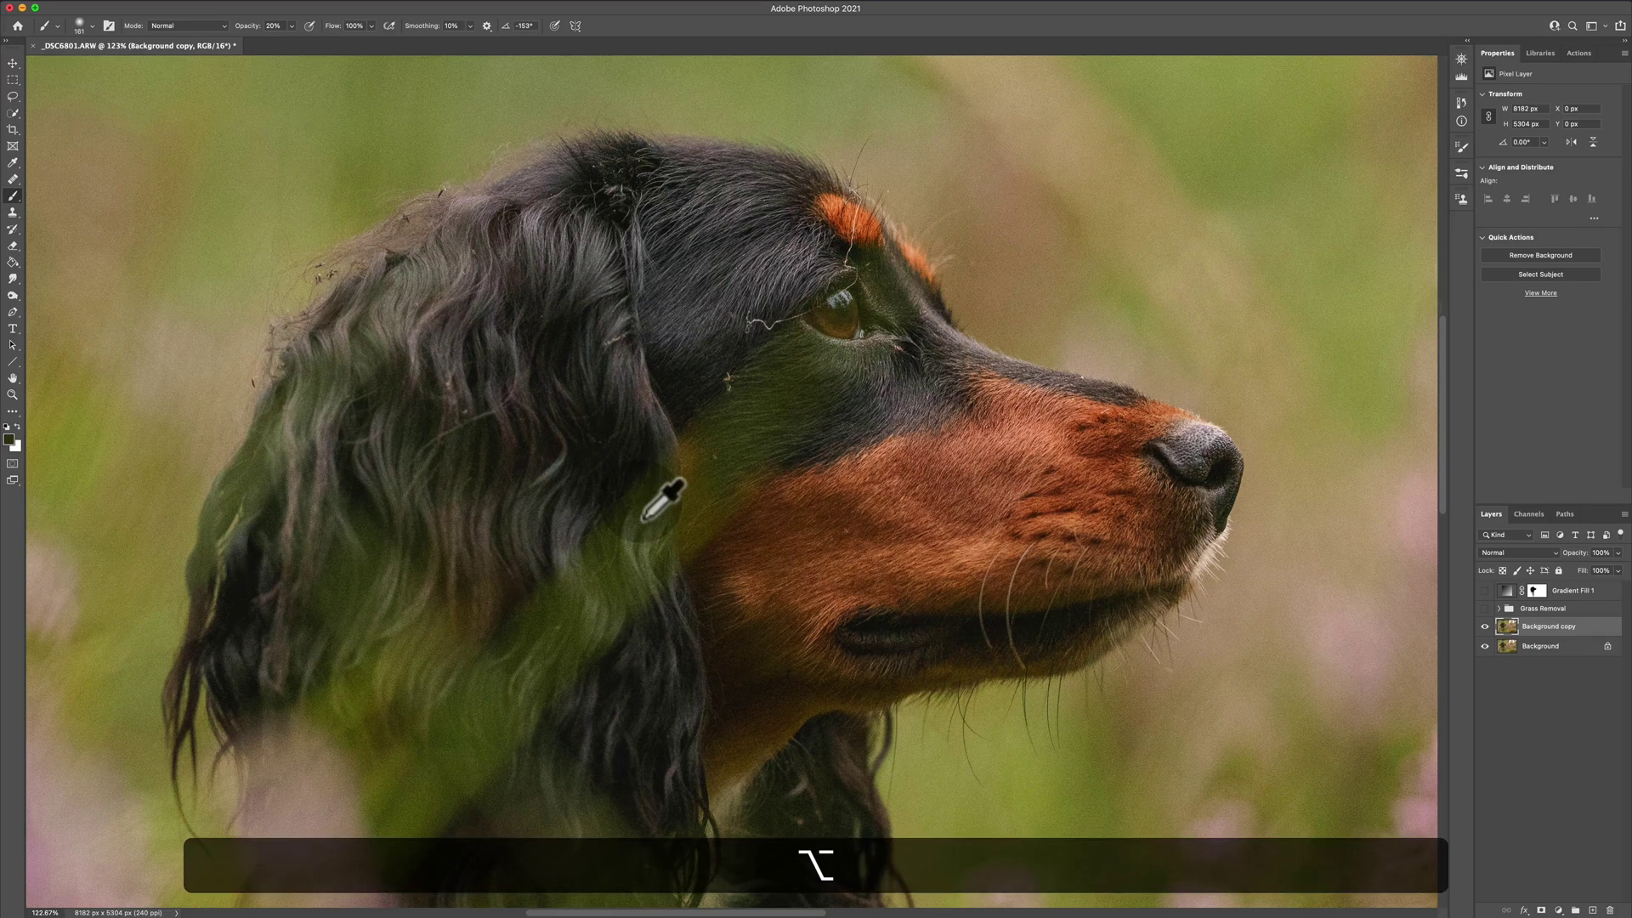
{"action": "scroll", "coordinate": [656, 497], "scroll_direction": "down", "scroll_amount": 5, "text": "alt"}
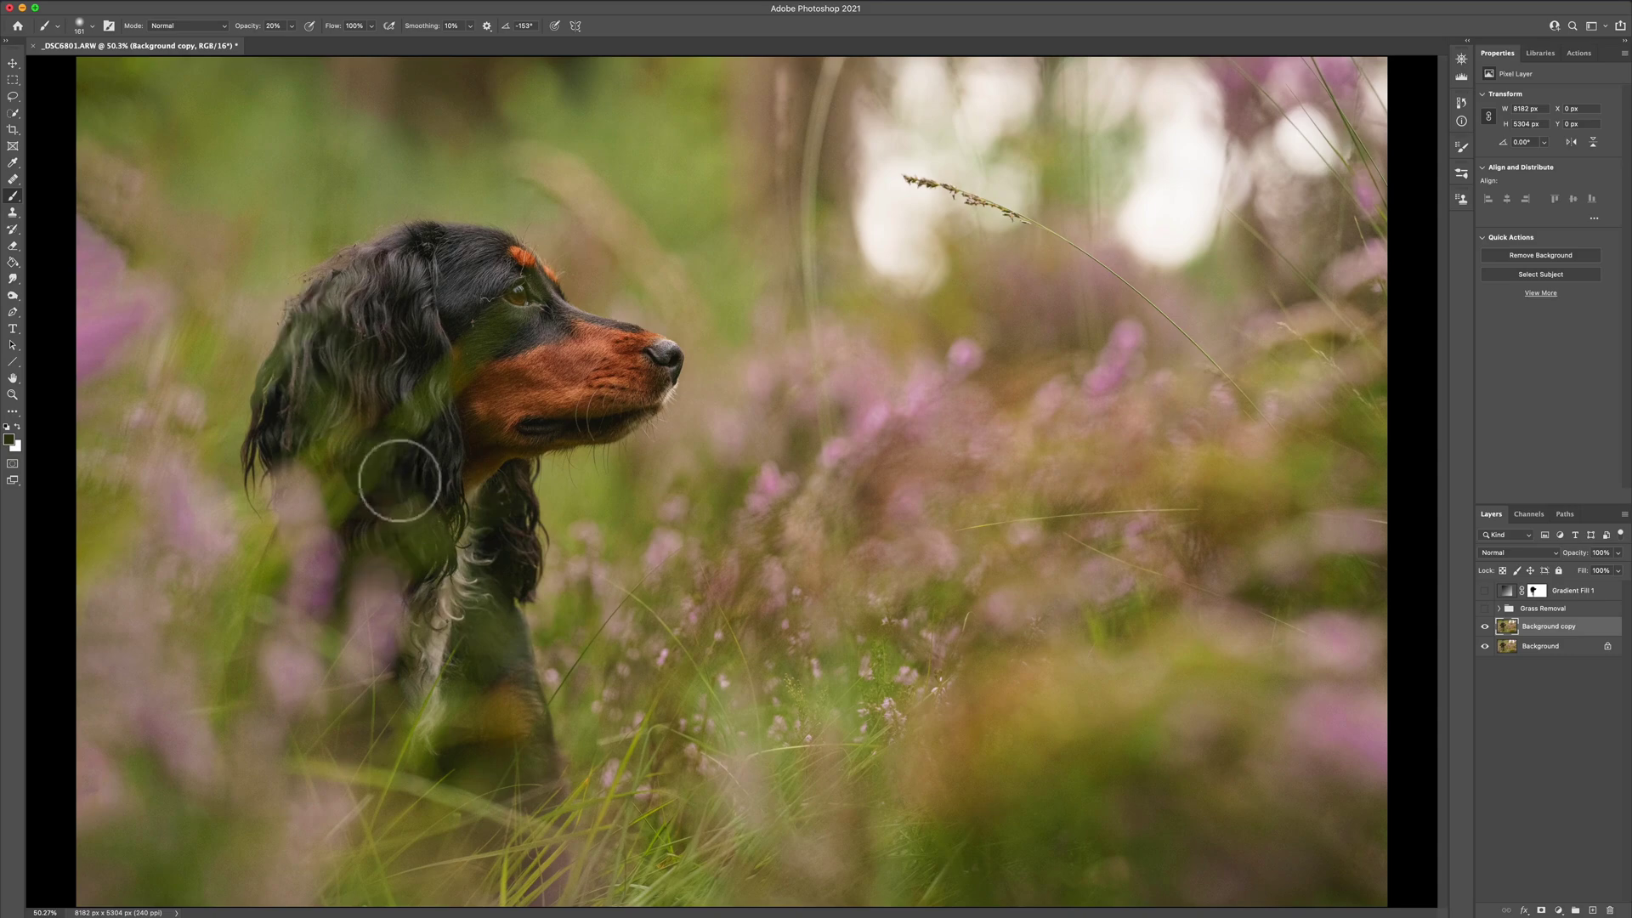
{"action": "scroll", "coordinate": [523, 330], "scroll_direction": "up", "scroll_amount": 10, "text": "alt"}
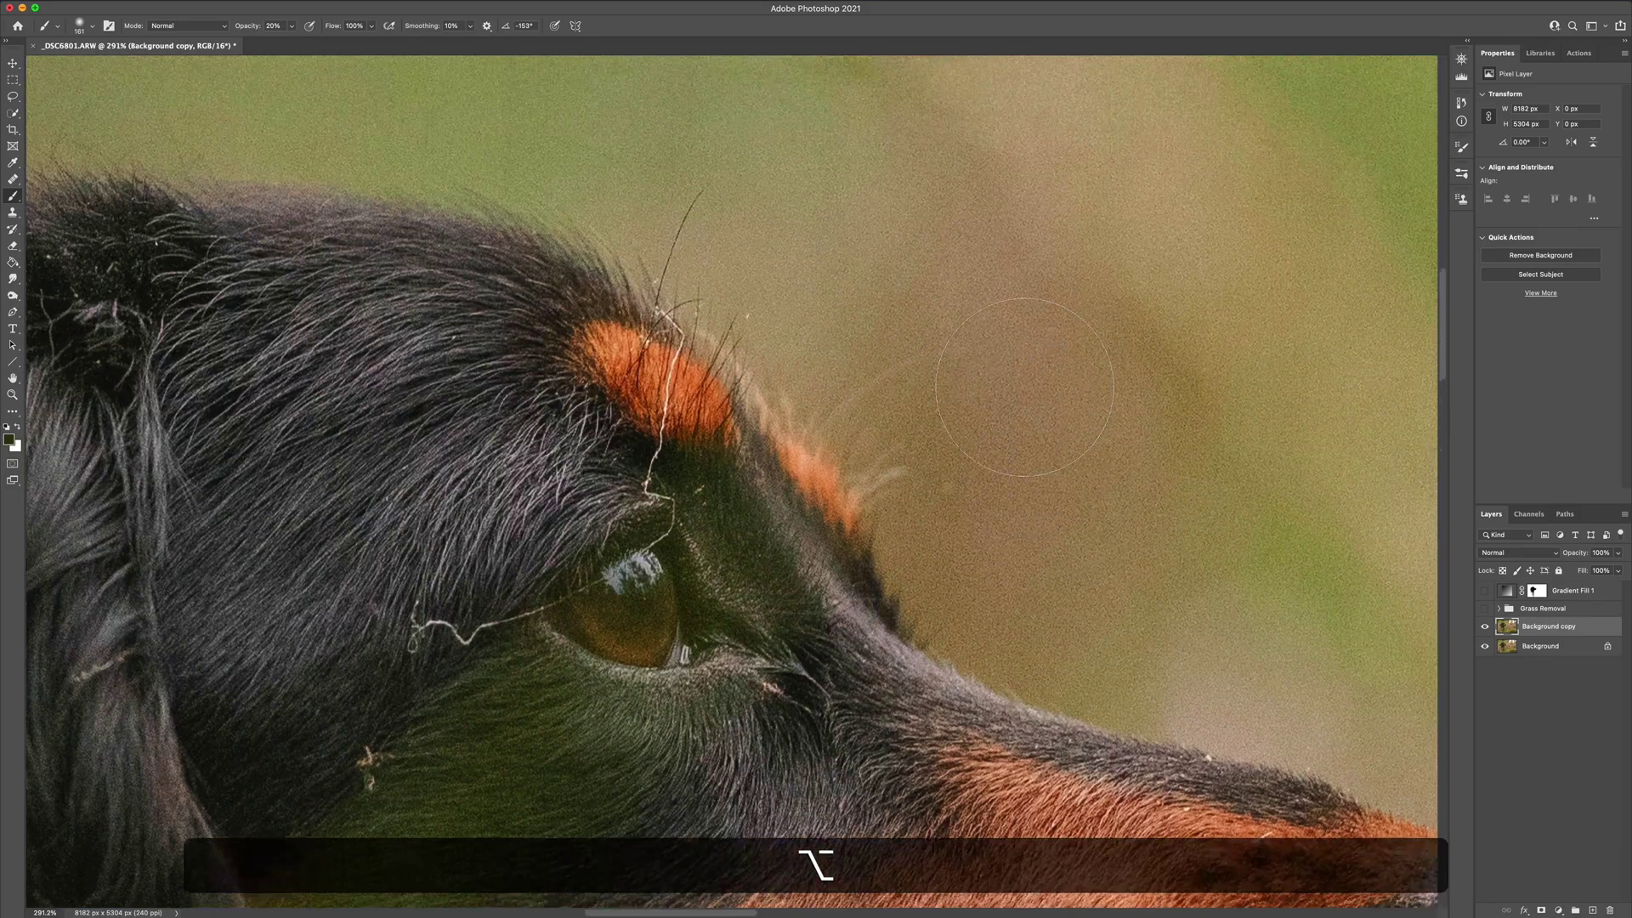
{"action": "scroll", "coordinate": [1028, 374], "scroll_direction": "up", "scroll_amount": 3}
{"action": "scroll", "coordinate": [1020, 391], "scroll_direction": "down", "scroll_amount": 8, "text": "alt"}
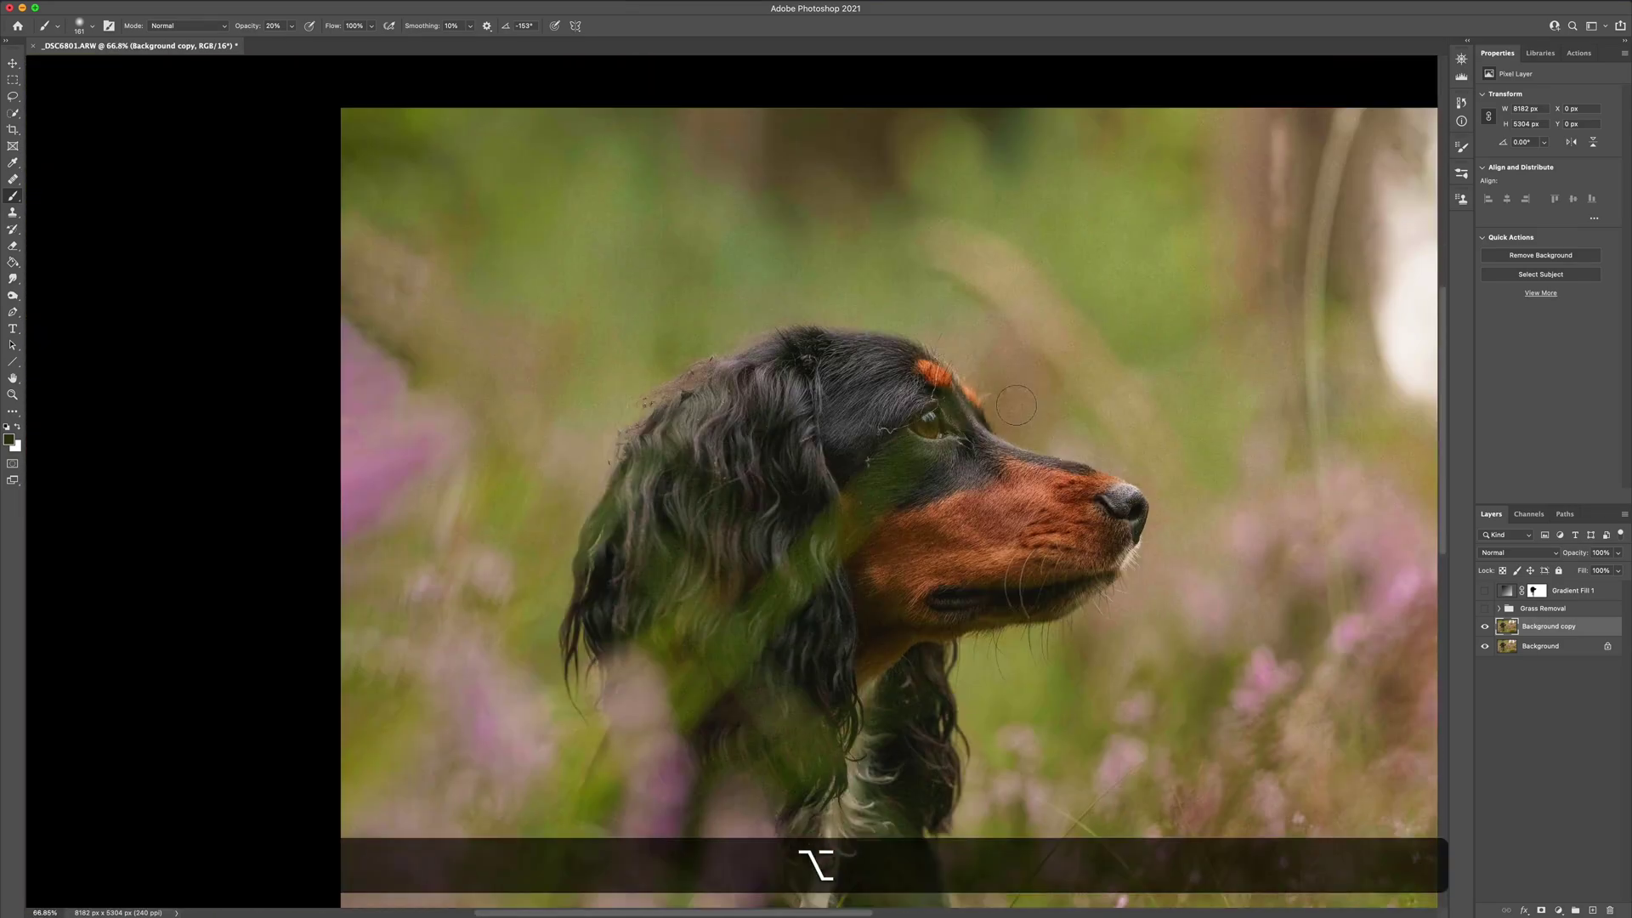
{"action": "scroll", "coordinate": [1003, 451], "scroll_direction": "right", "scroll_amount": 3}
{"action": "scroll", "coordinate": [850, 365], "scroll_direction": "right", "scroll_amount": 3}
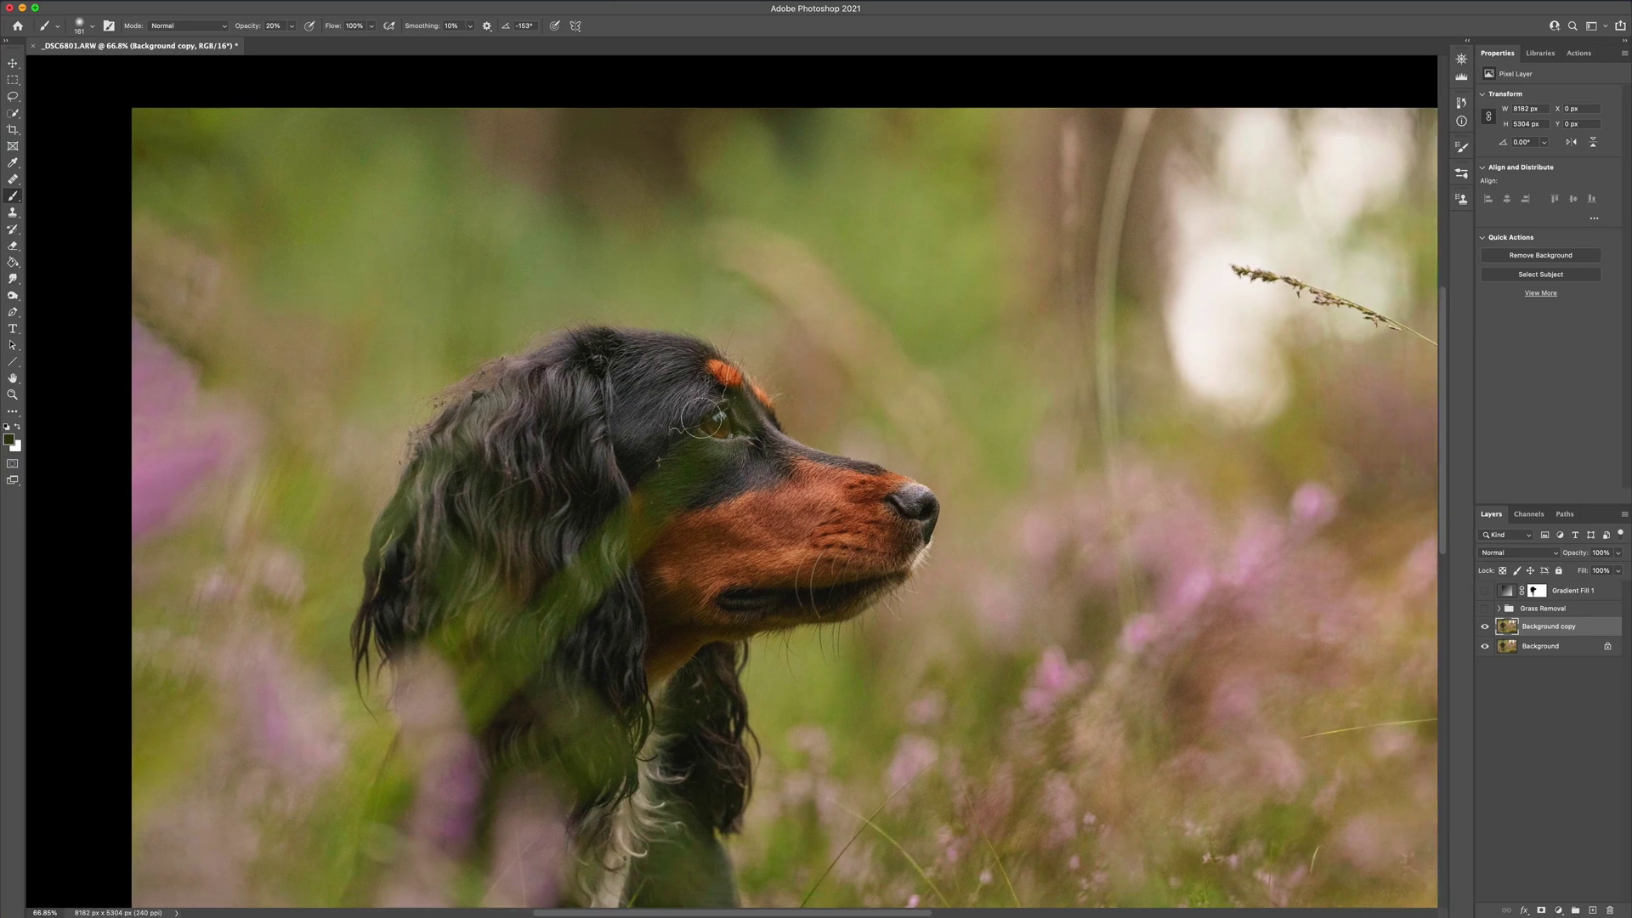
{"action": "scroll", "coordinate": [890, 348], "scroll_direction": "down", "scroll_amount": 1}
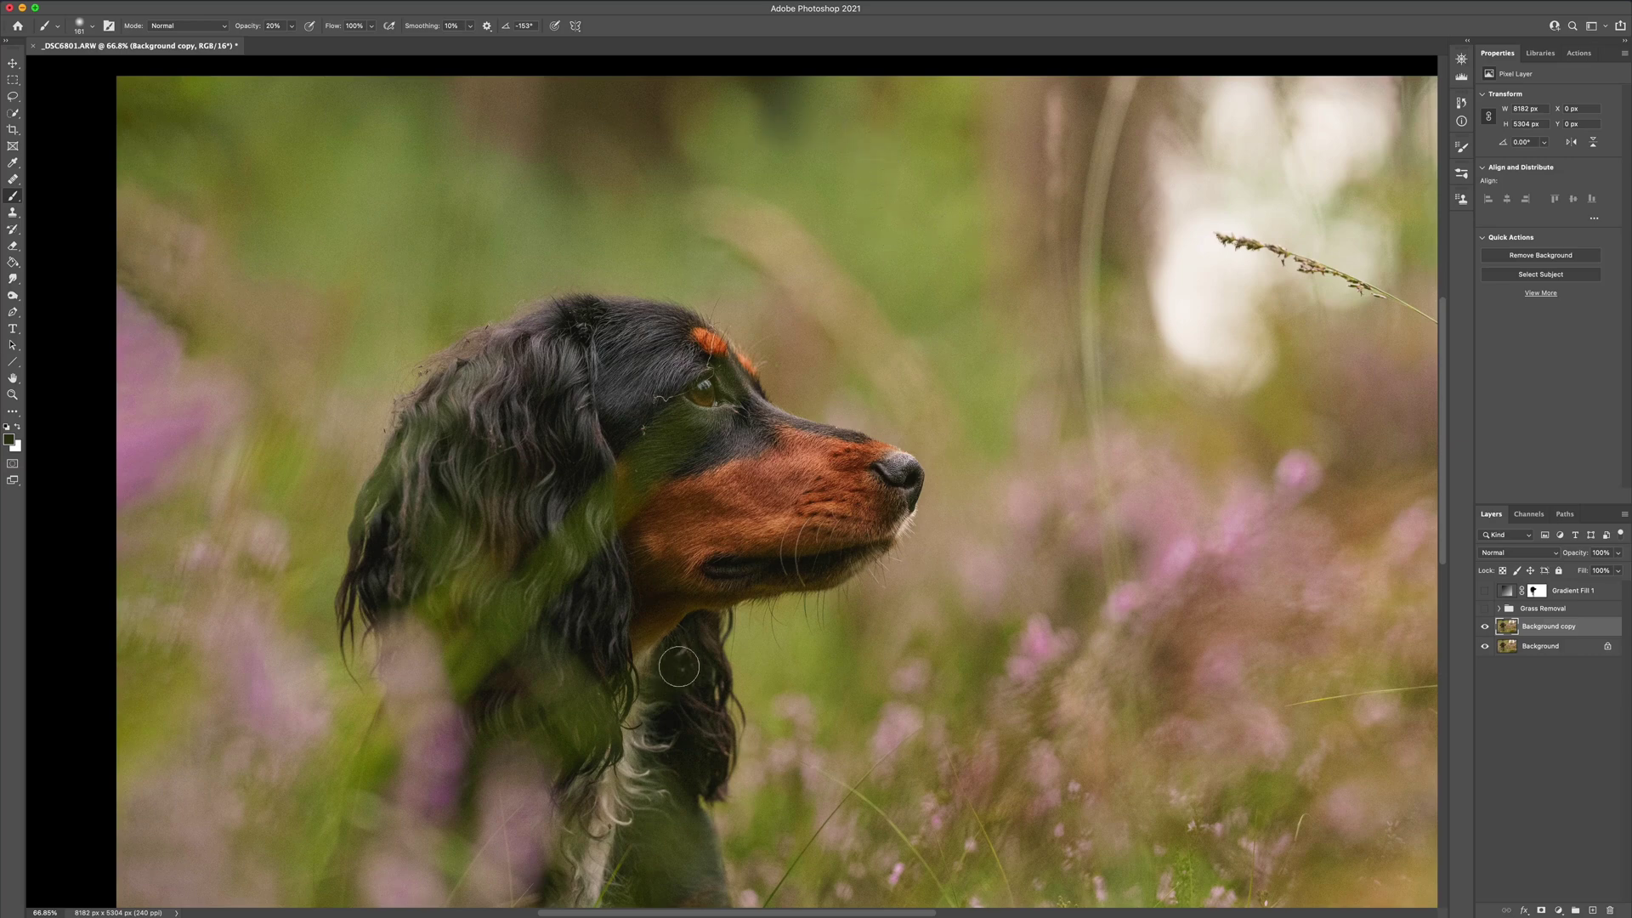
{"action": "key", "text": "alt"}
{"action": "scroll", "coordinate": [624, 442], "scroll_direction": "up", "scroll_amount": 3}
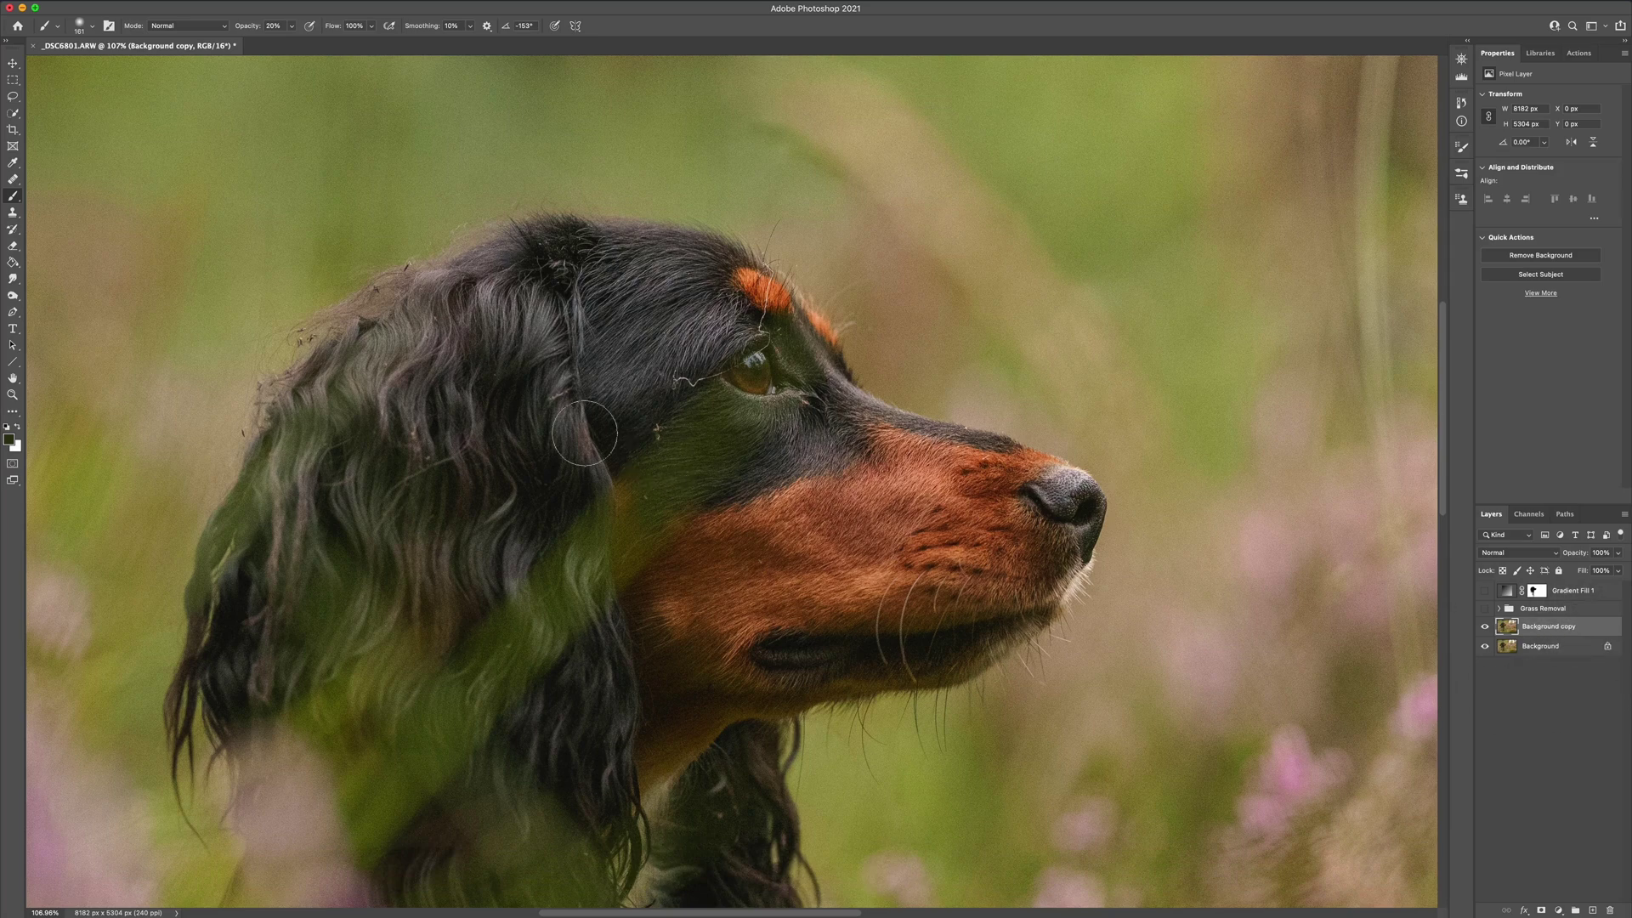
{"action": "scroll", "coordinate": [691, 476], "scroll_direction": "down", "scroll_amount": 3}
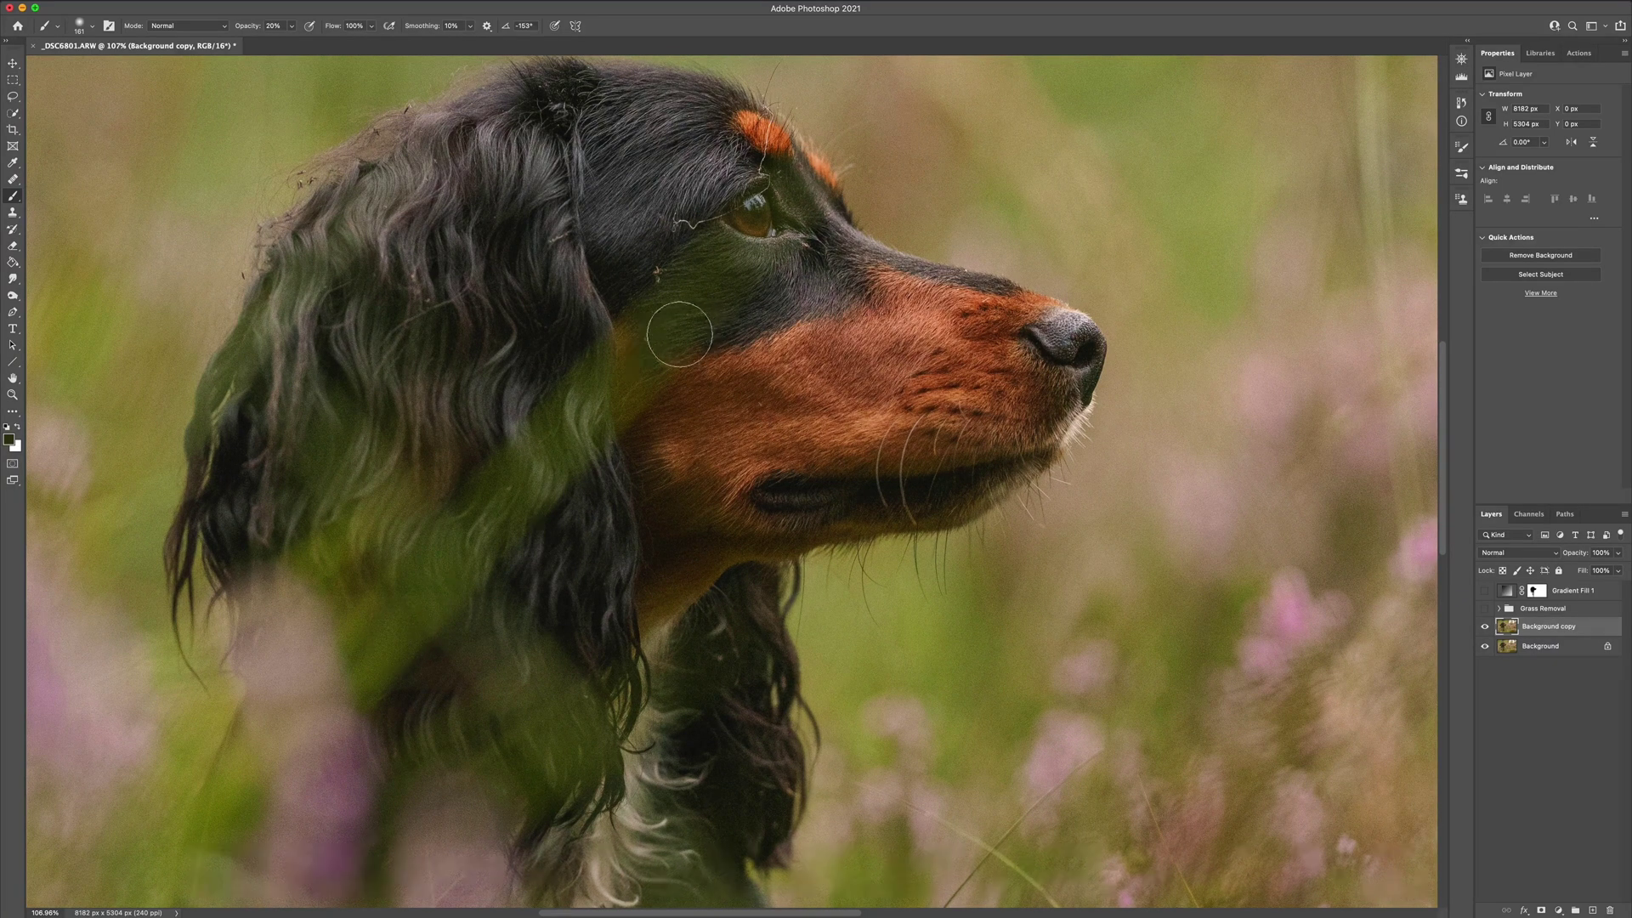
Switch to the Move tool and zoom in closer on the dog's head
{"action": "key", "text": "v"}
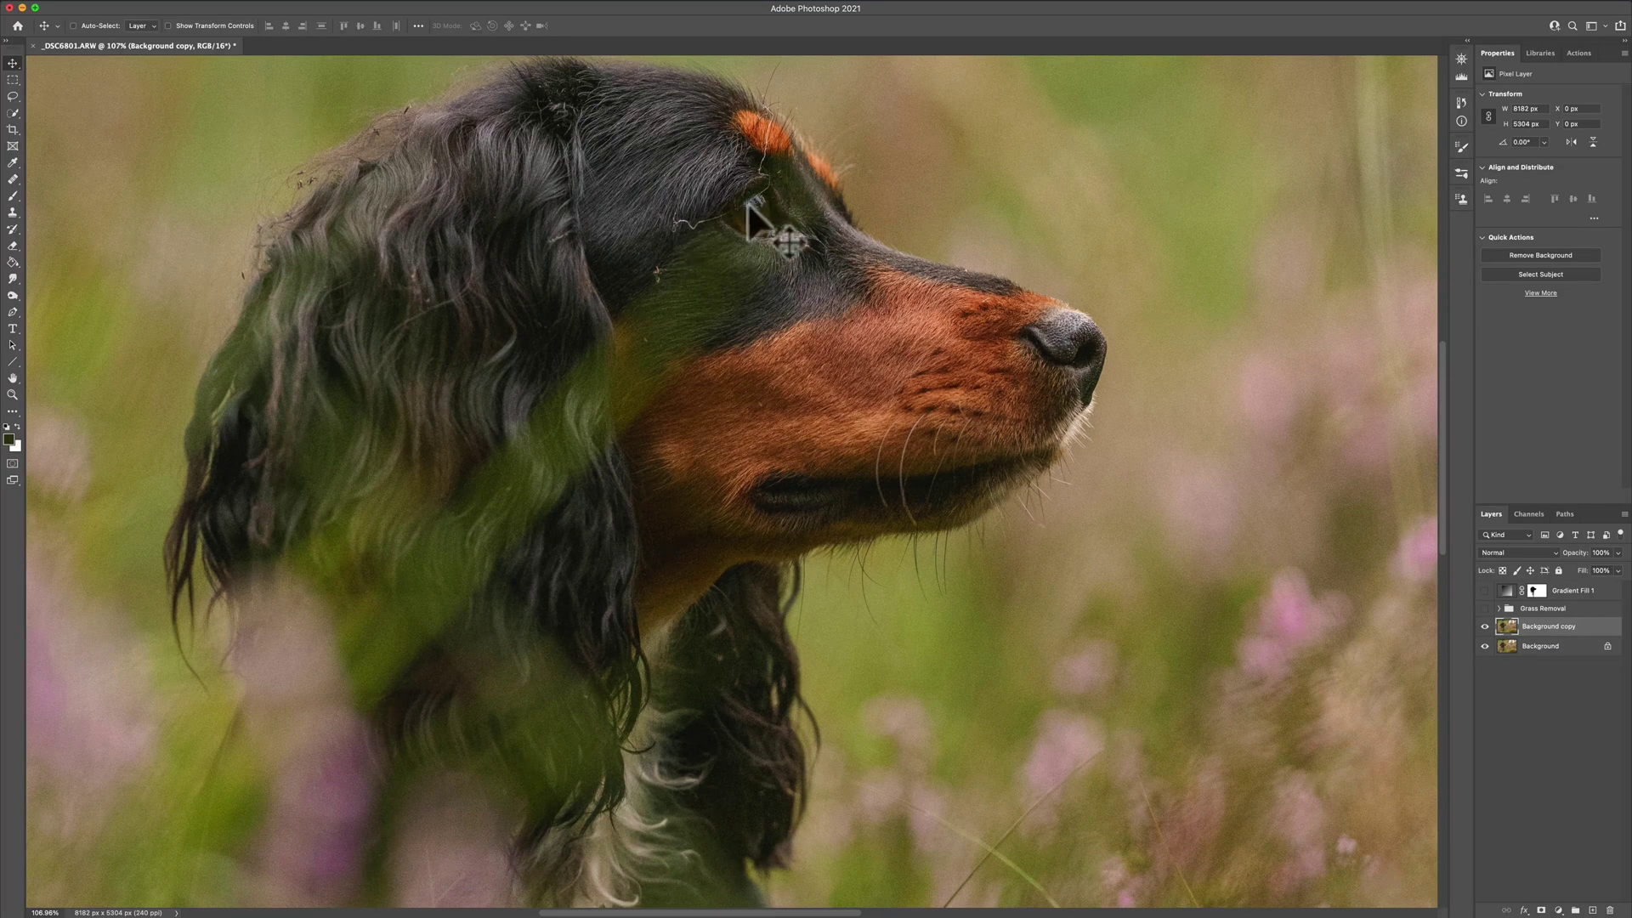
{"action": "scroll", "coordinate": [746, 197], "scroll_direction": "up", "scroll_amount": 5}
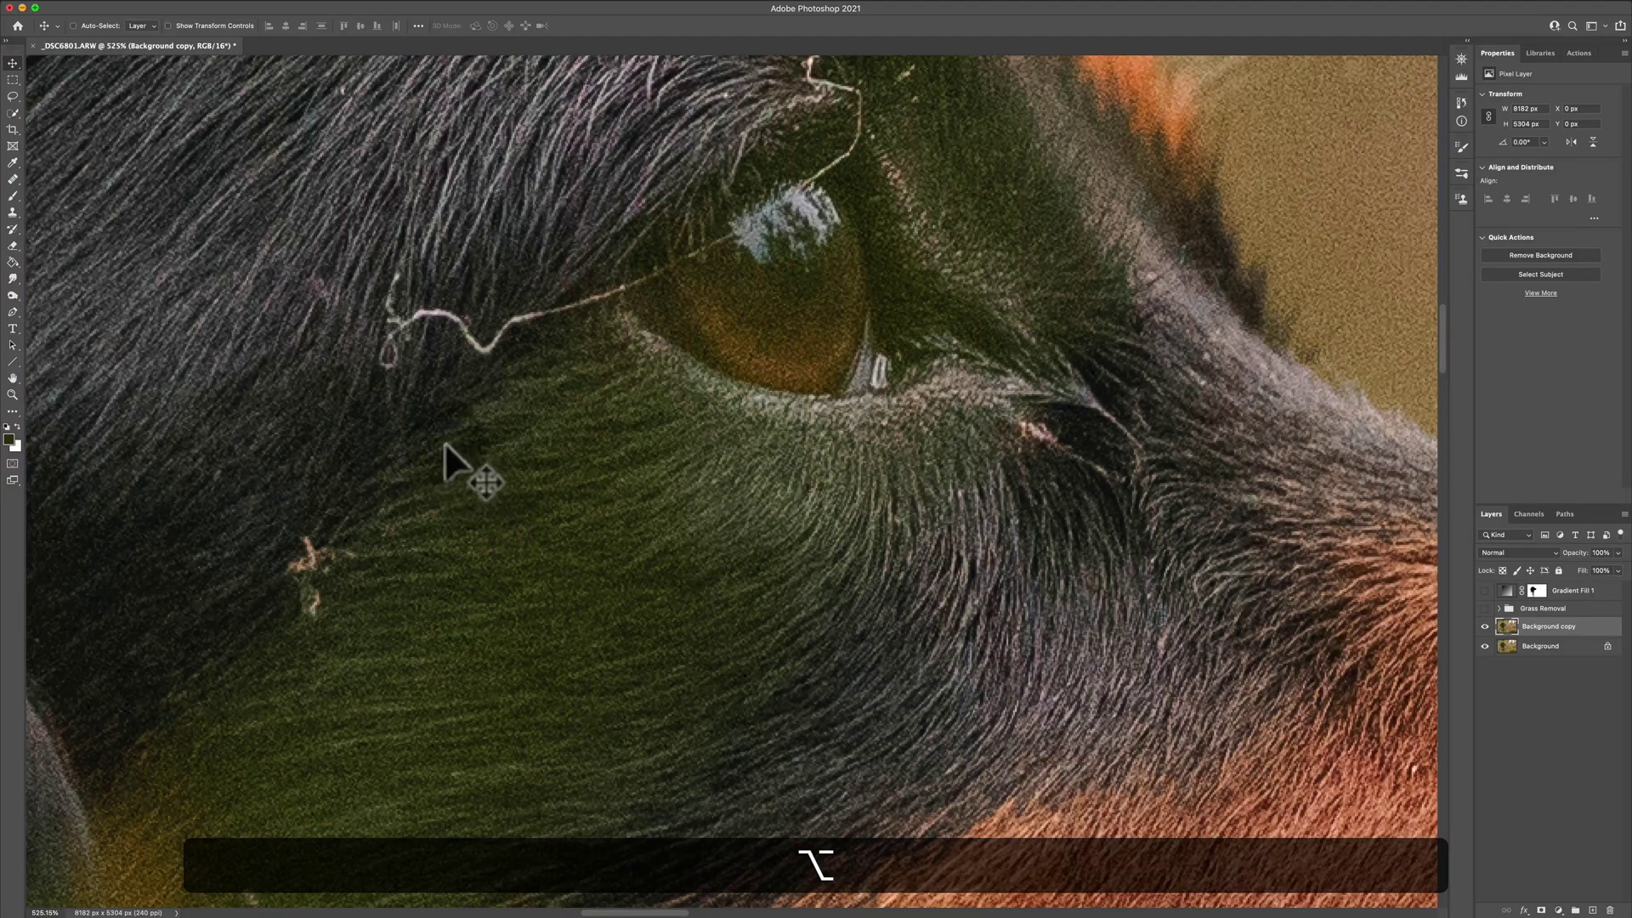
{"action": "scroll", "coordinate": [634, 639], "scroll_direction": "down", "scroll_amount": 3}
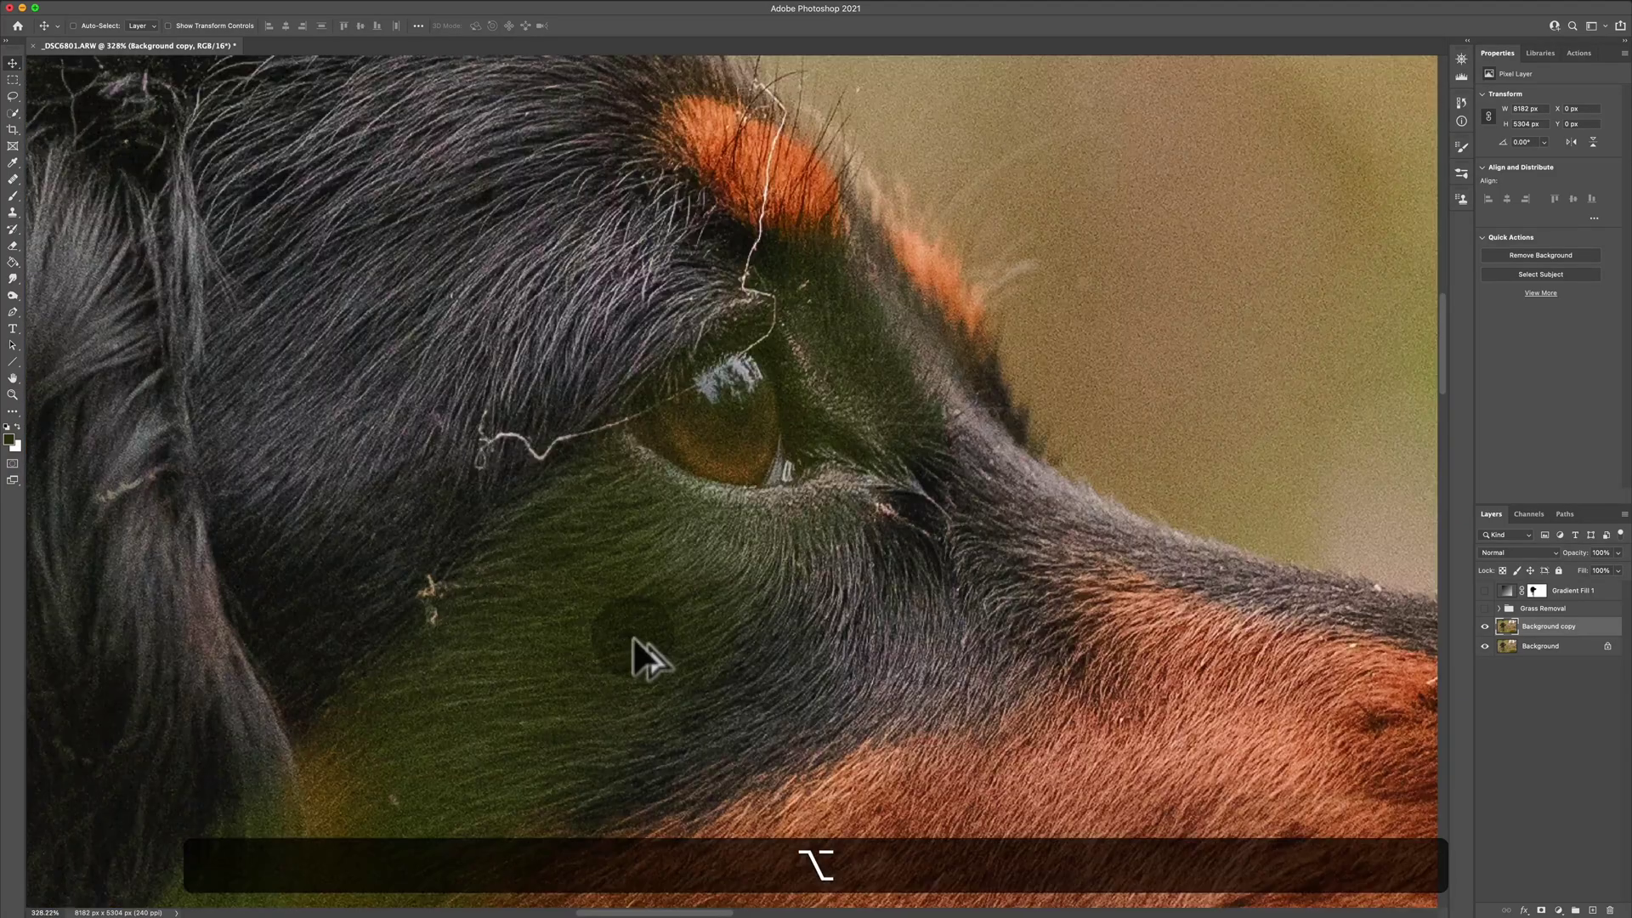
{"action": "scroll", "coordinate": [632, 636], "scroll_direction": "down", "scroll_amount": 5}
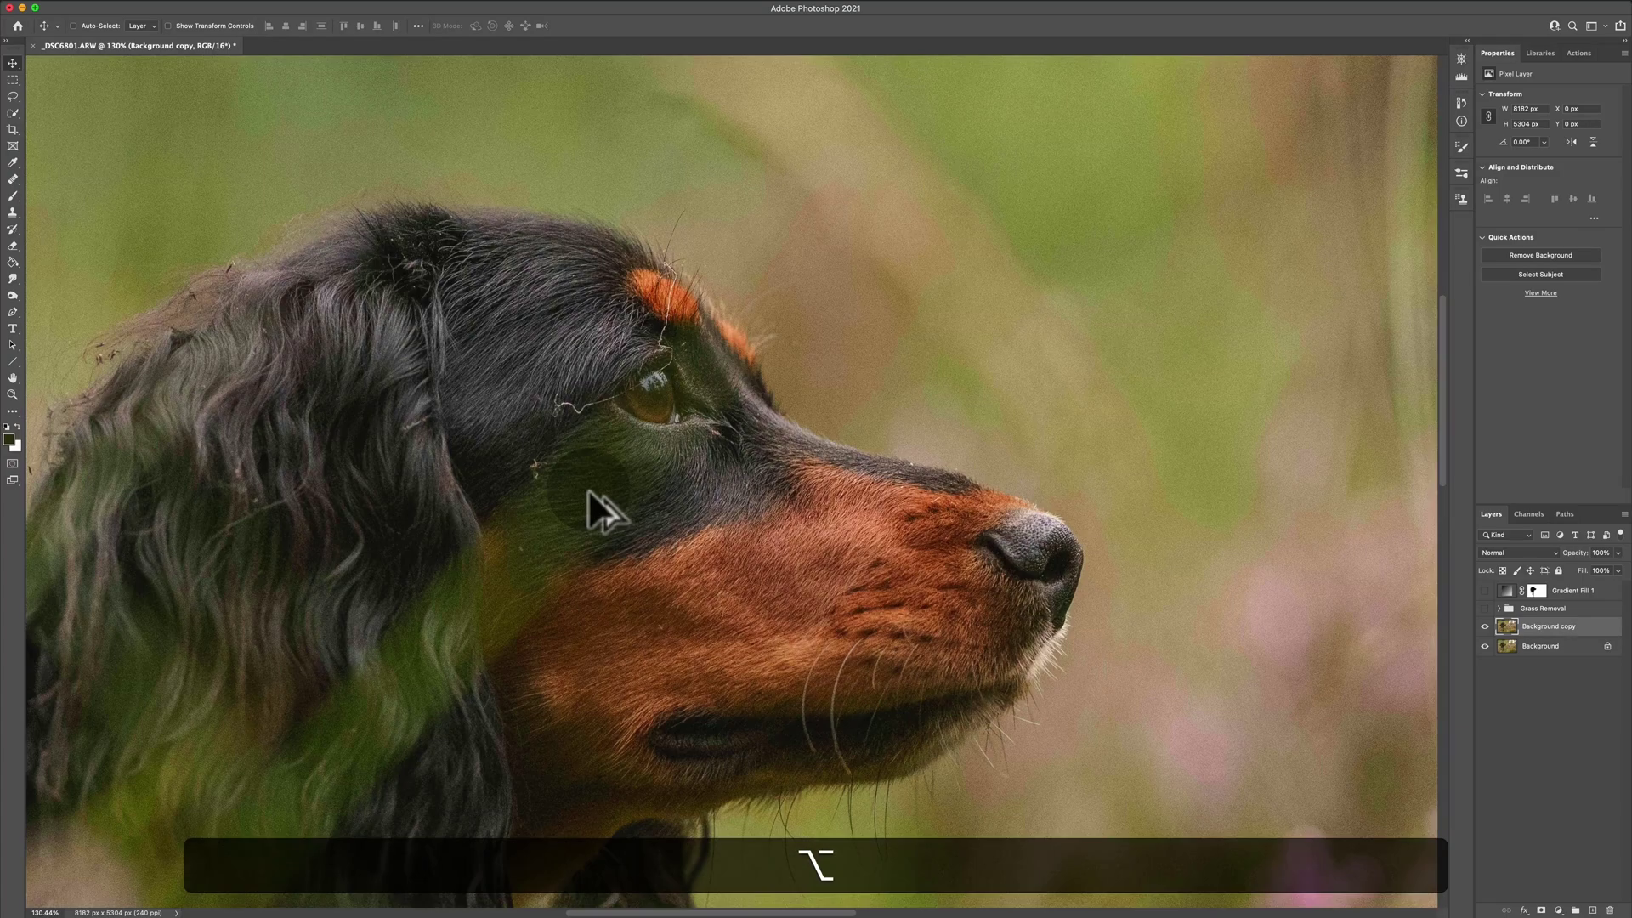
{"action": "scroll", "coordinate": [572, 535], "scroll_direction": "down", "scroll_amount": 3}
{"action": "scroll", "coordinate": [559, 563], "scroll_direction": "down", "scroll_amount": 3}
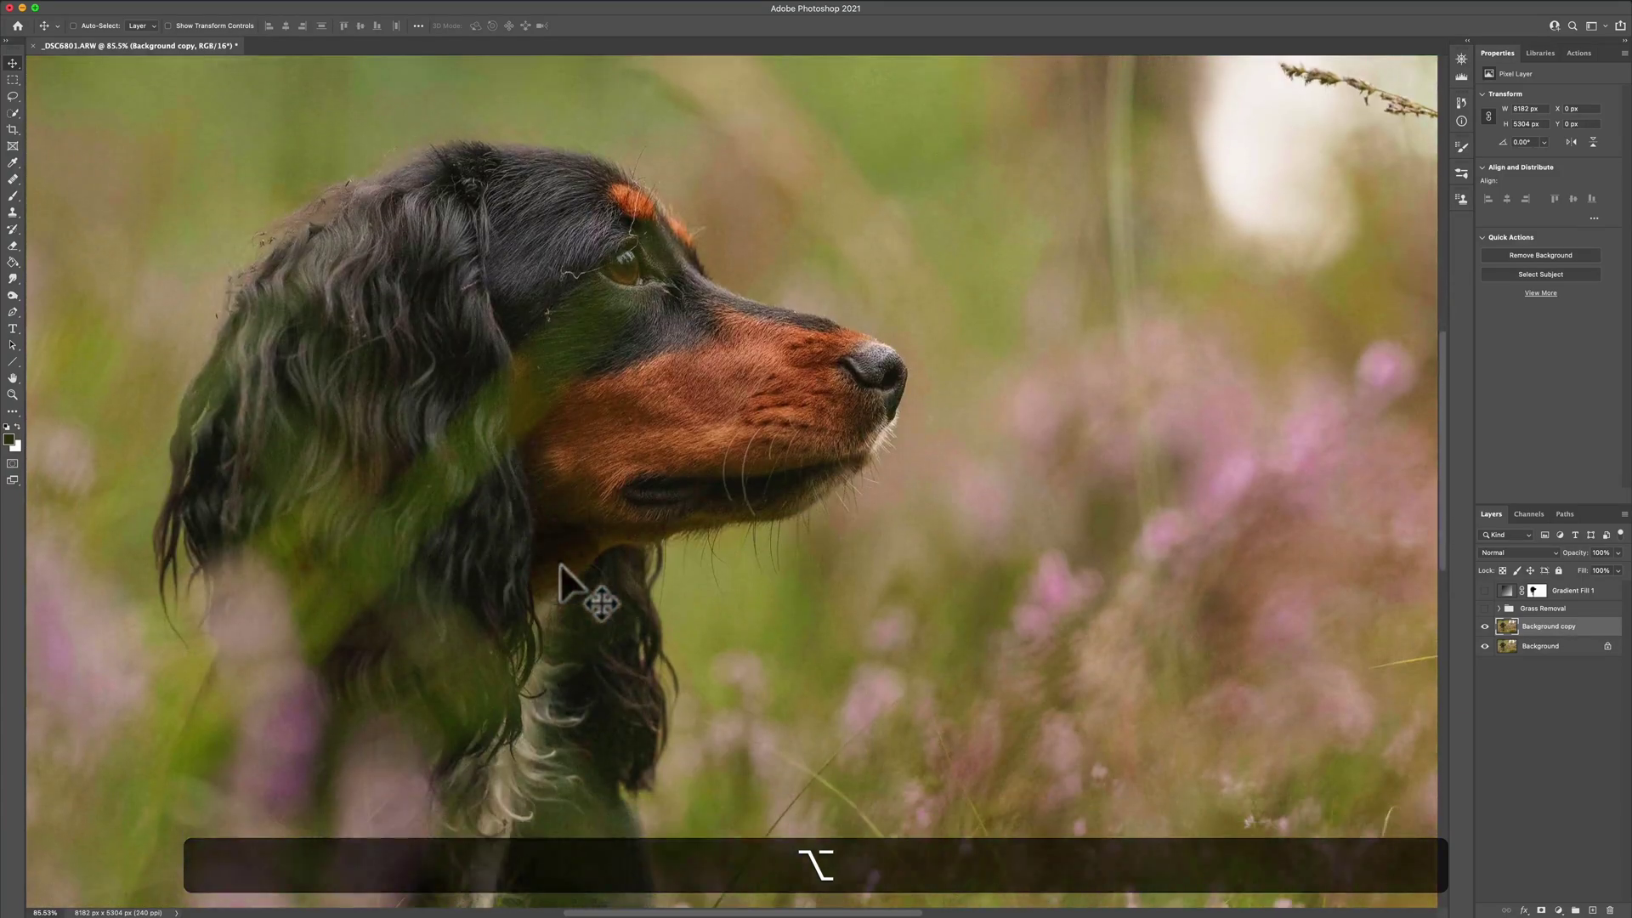
{"action": "left_click", "coordinate": [490, 441]}
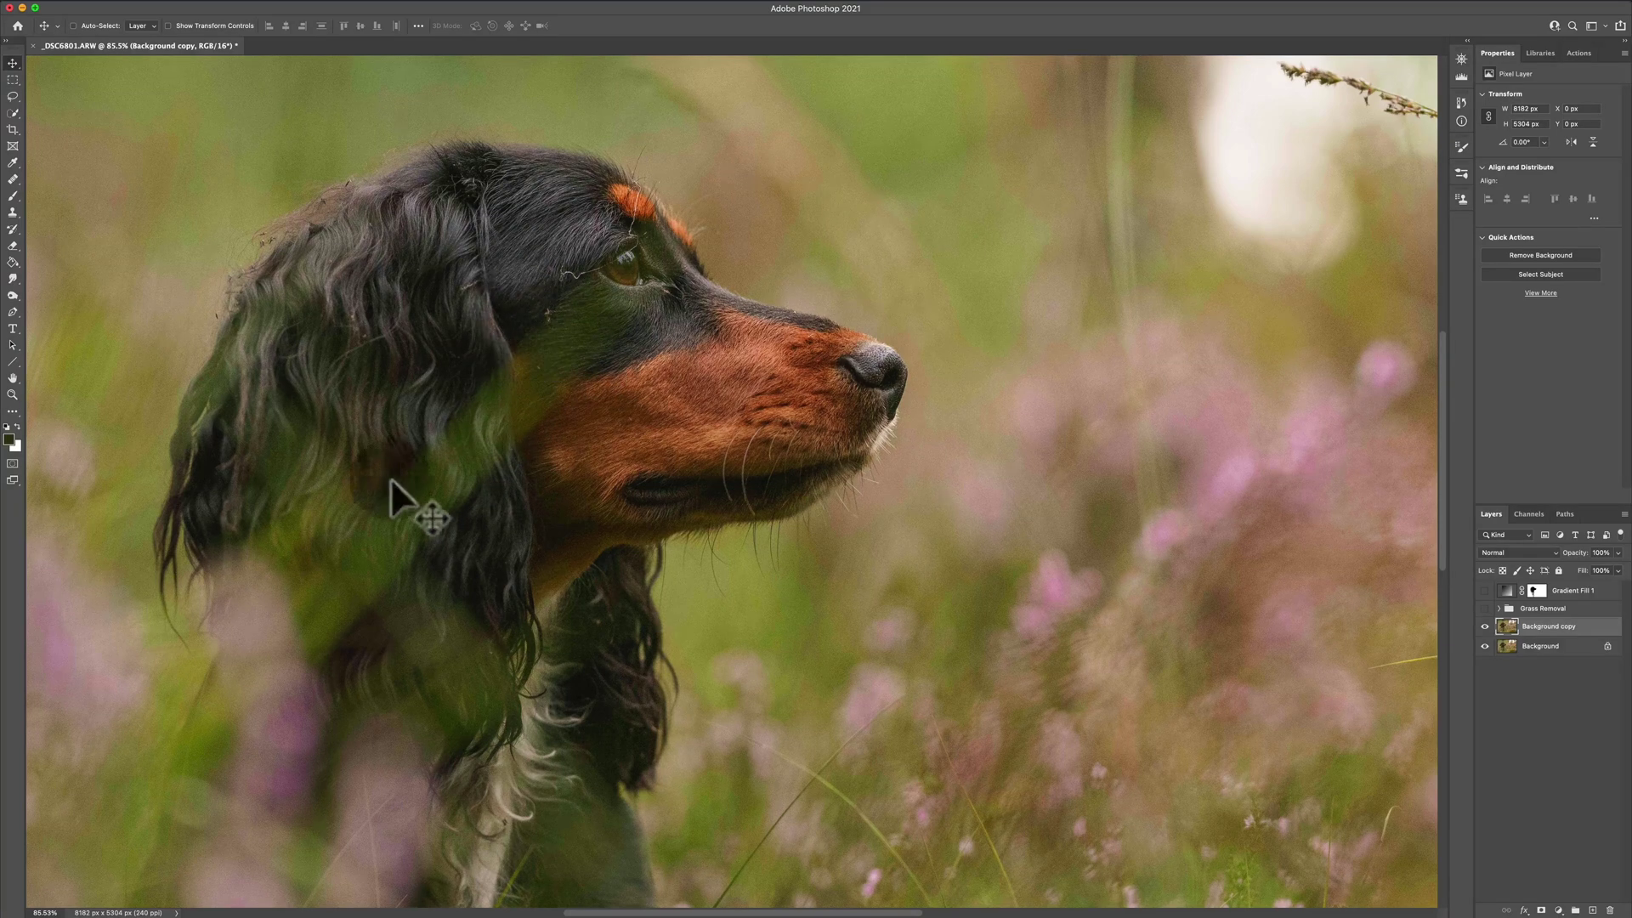
{"action": "left_click", "coordinate": [647, 175]}
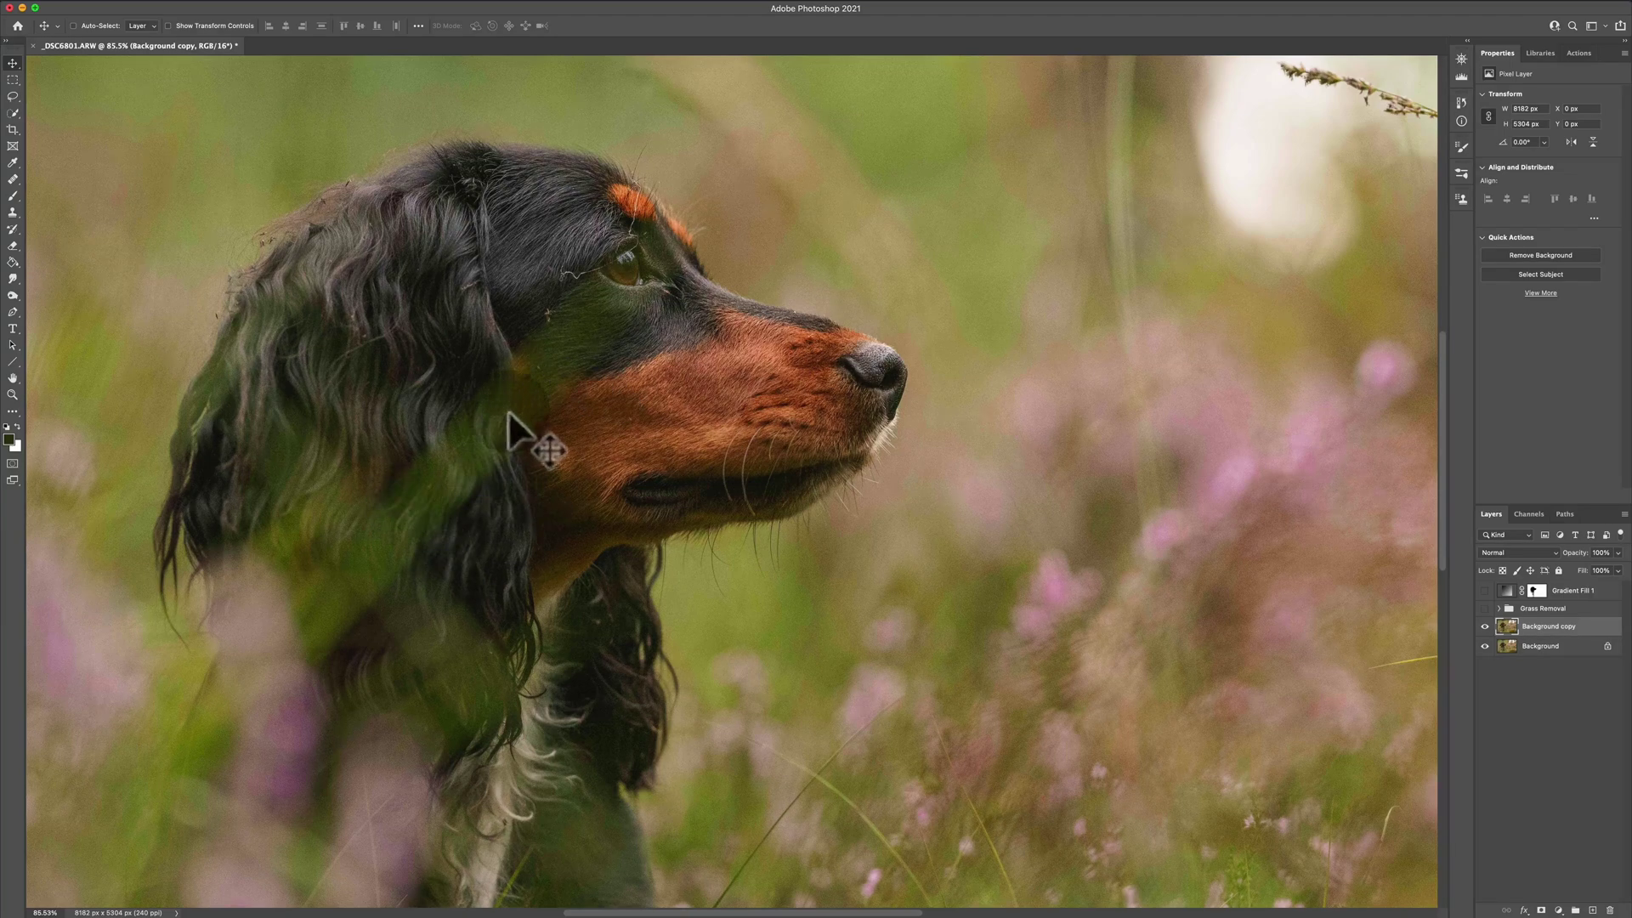
{"action": "left_click", "coordinate": [822, 260]}
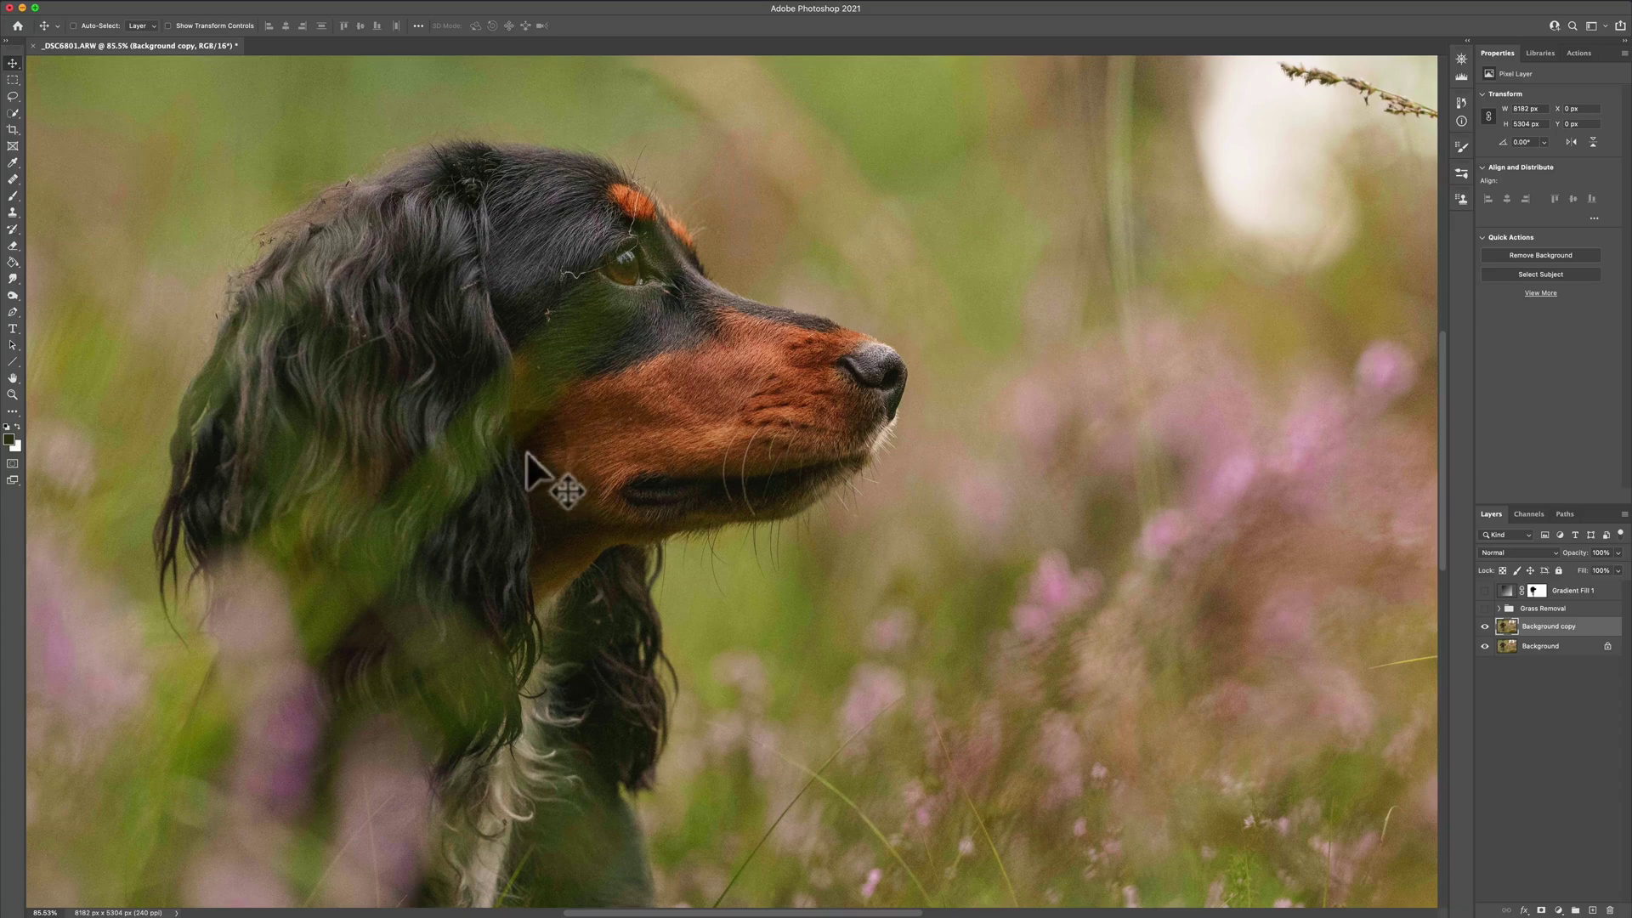
{"action": "left_click", "coordinate": [492, 425]}
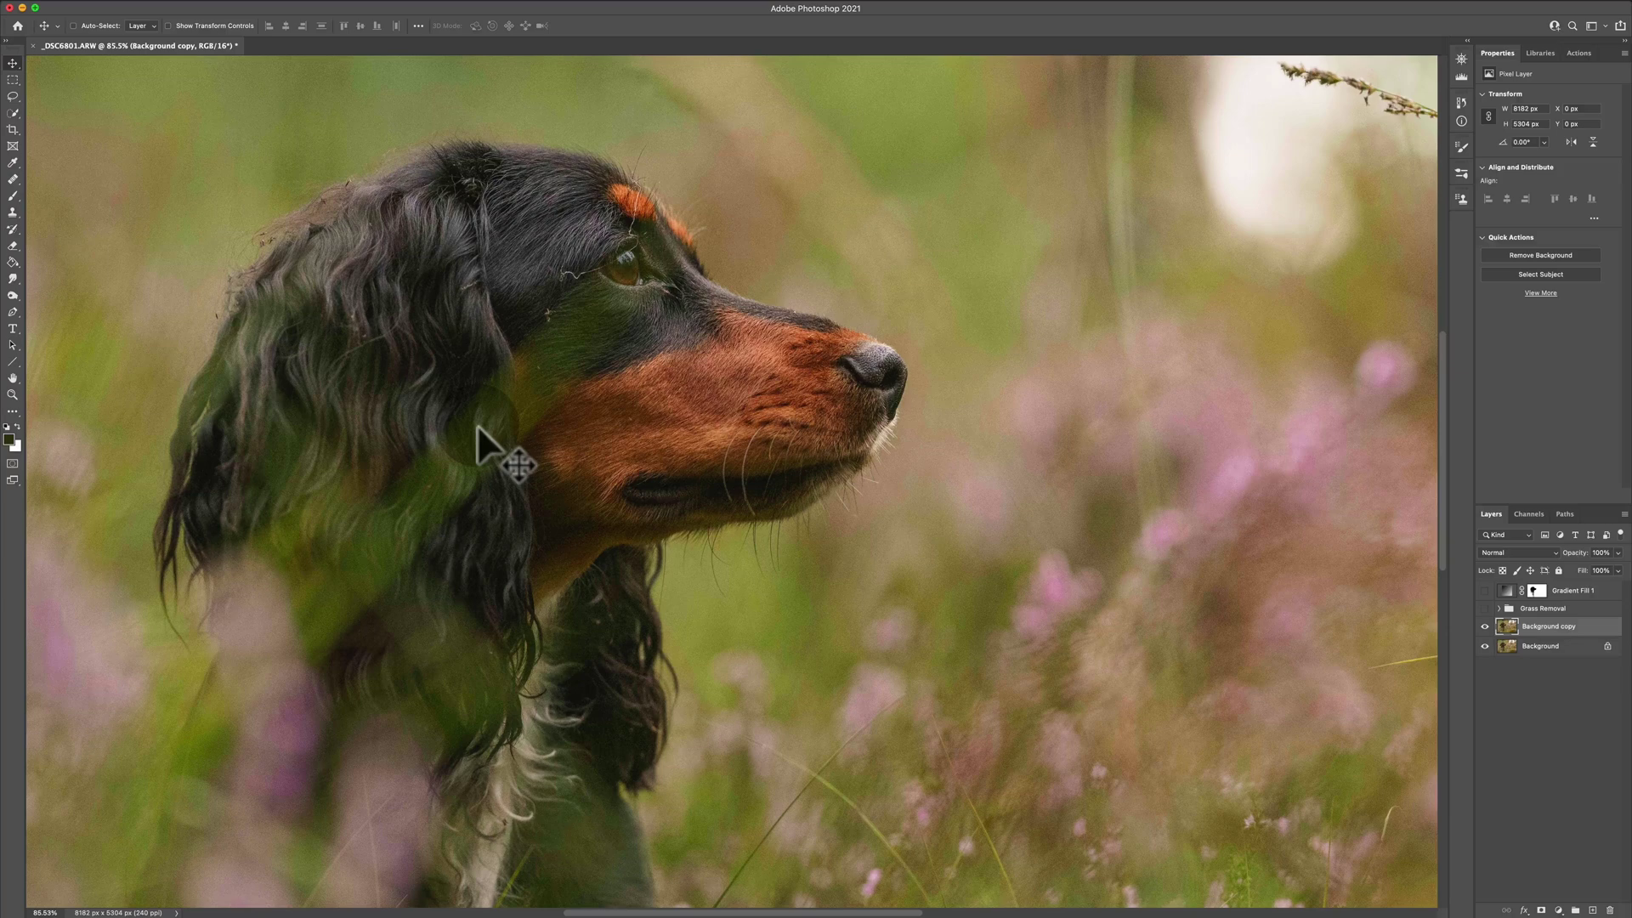
{"action": "key", "text": "alt"}
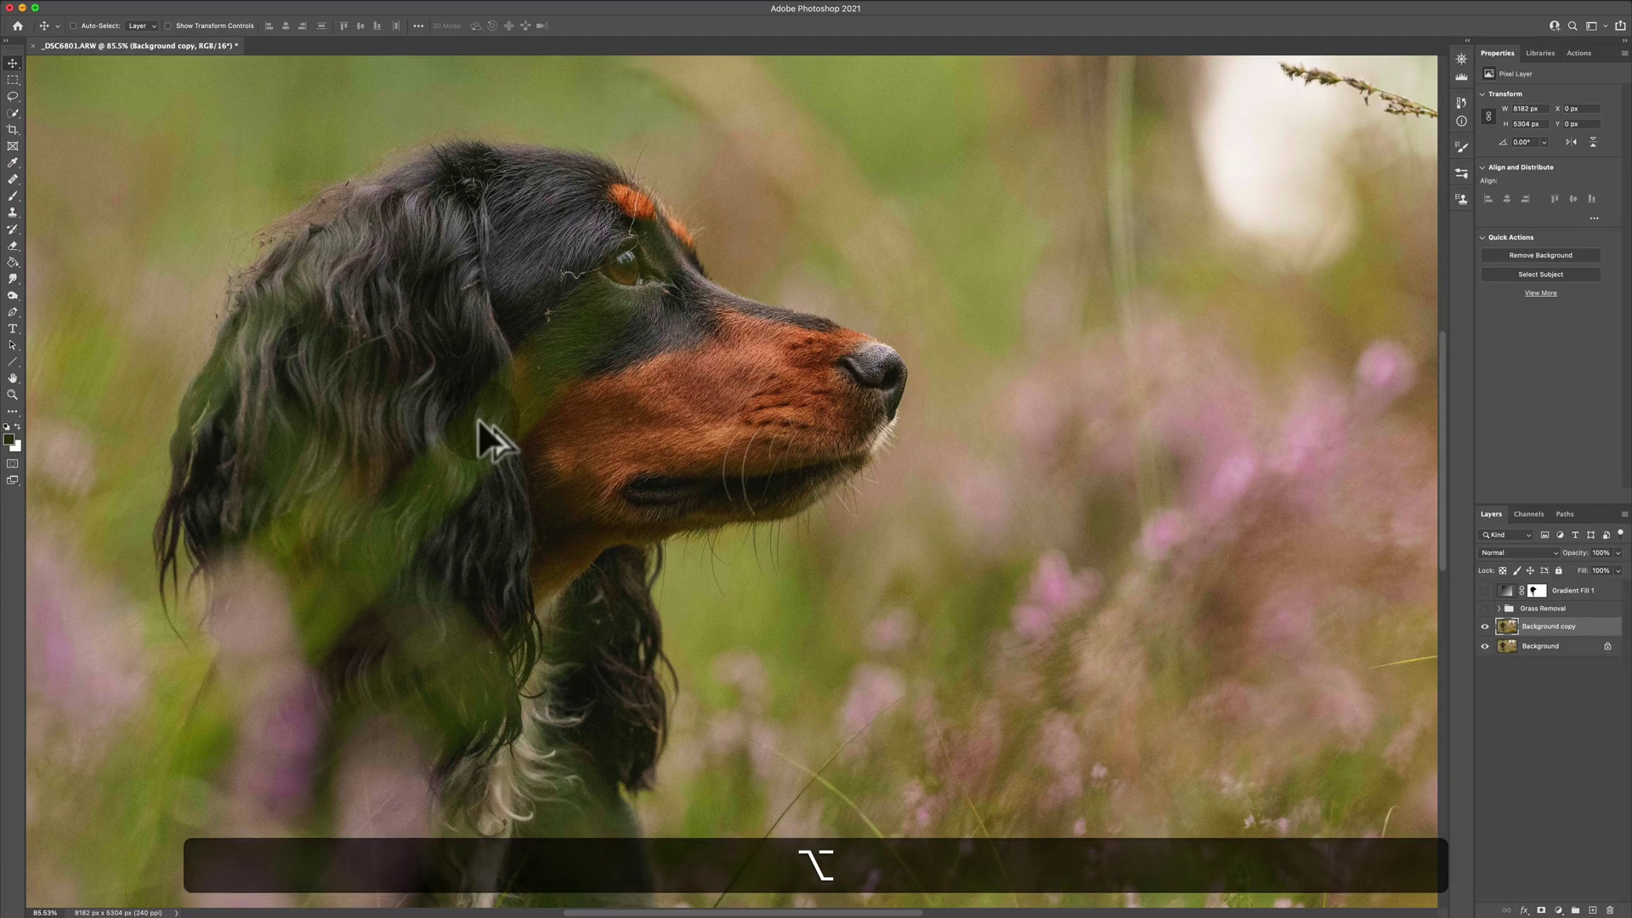
{"action": "scroll", "coordinate": [478, 418], "scroll_direction": "up", "scroll_amount": 3}
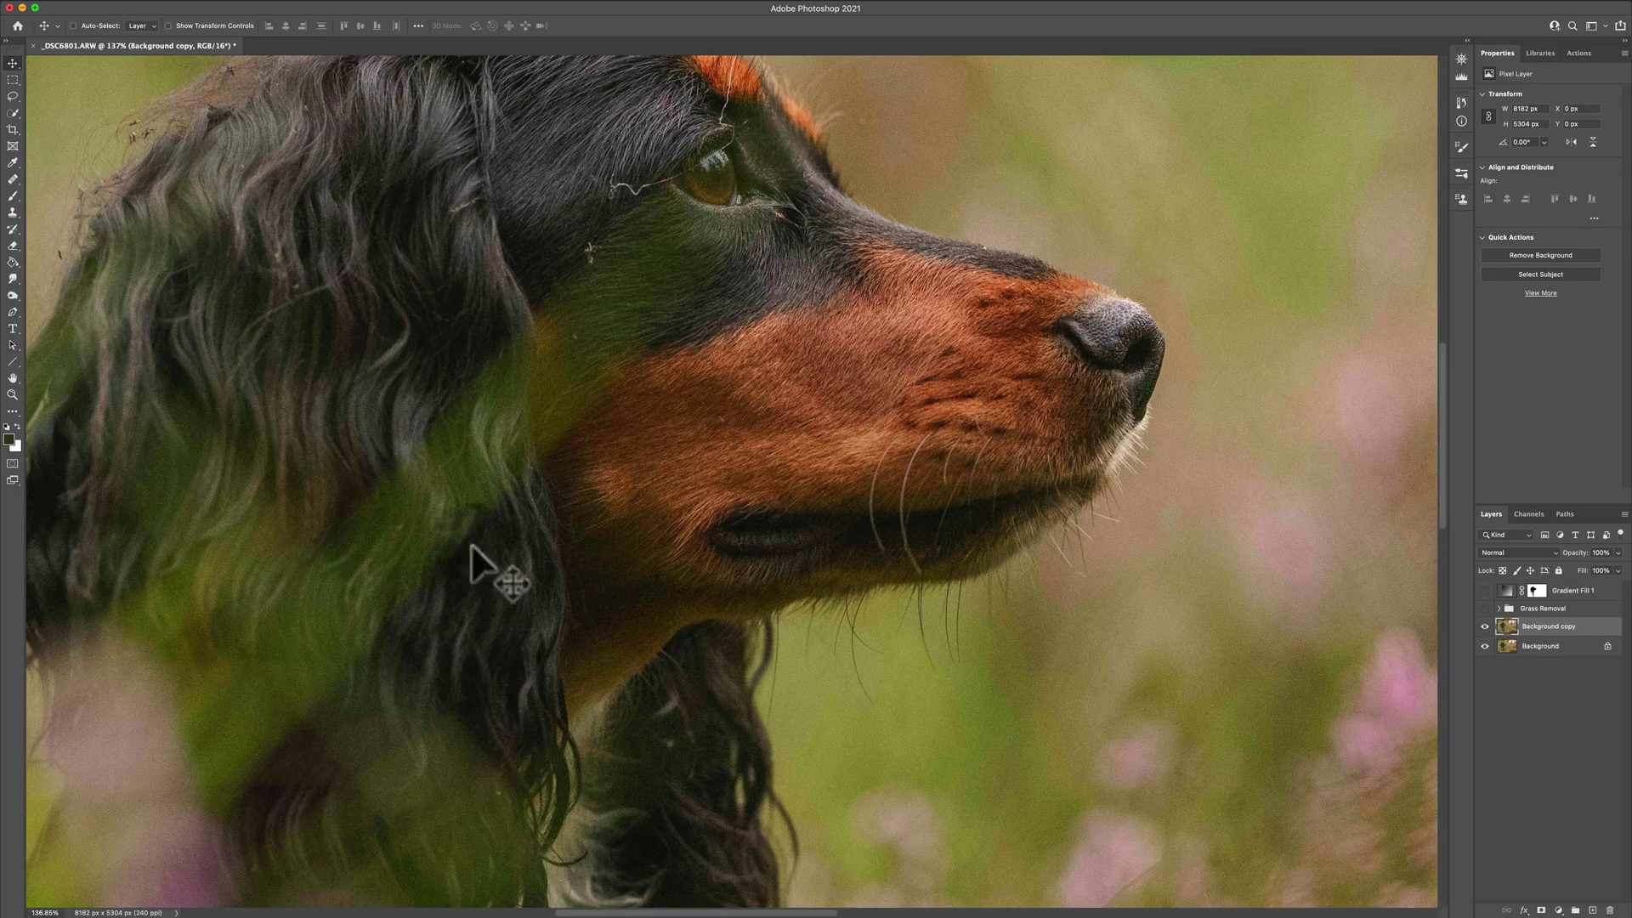
Set the Eyedropper to 5 by 5 Average and sample the dark green tint from the fur
{"action": "left_click", "coordinate": [425, 504]}
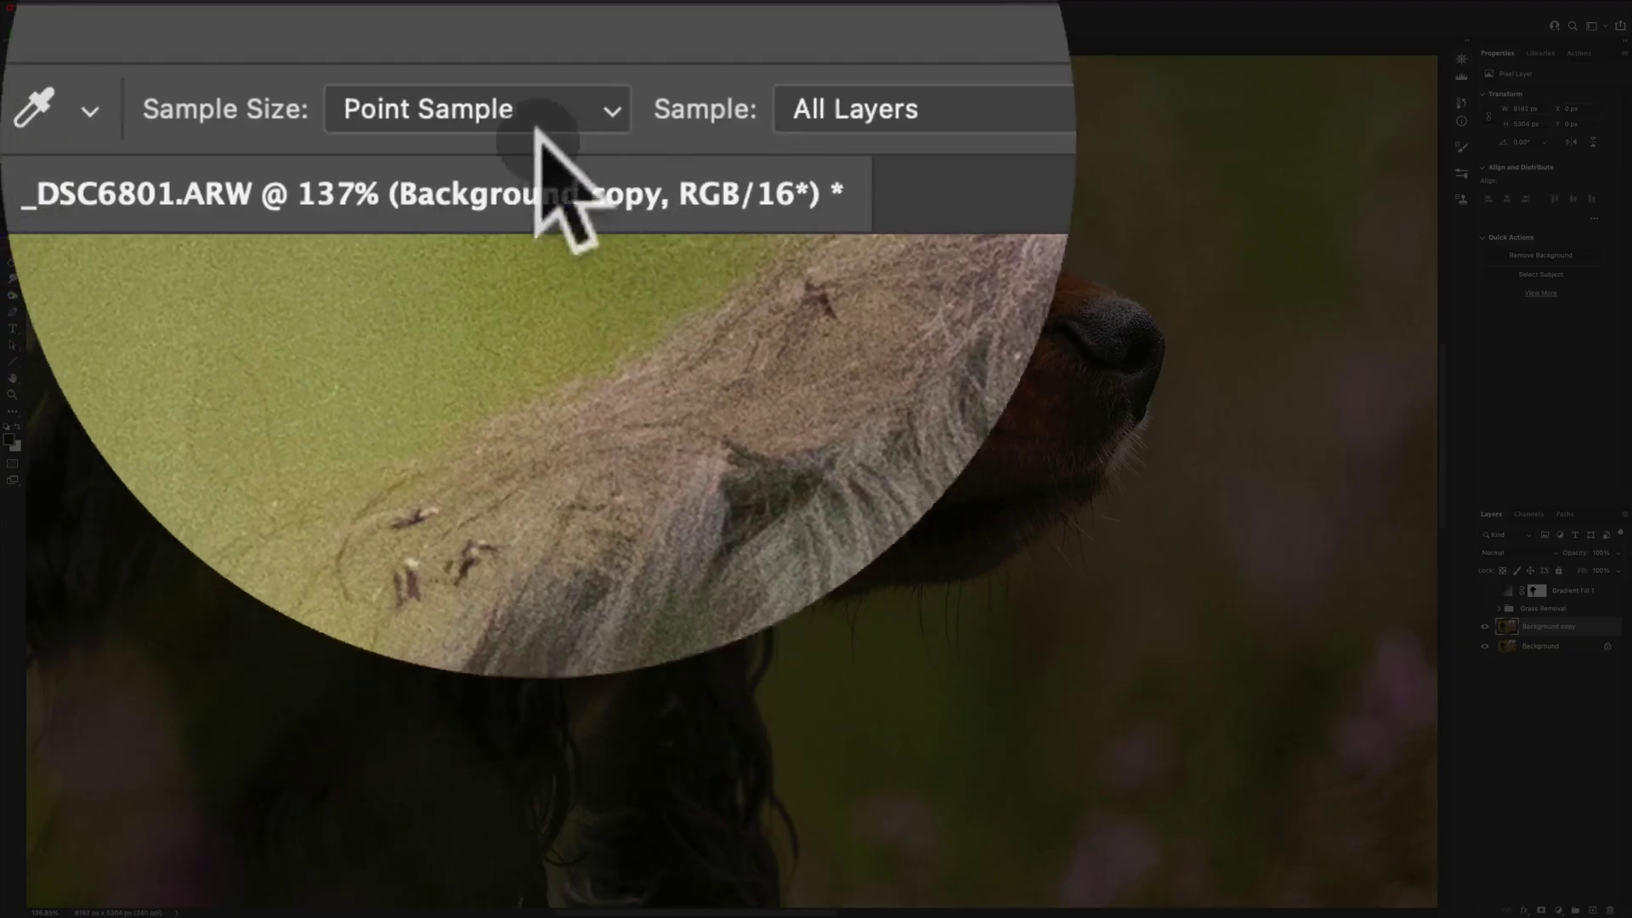
{"action": "left_click", "coordinate": [538, 108]}
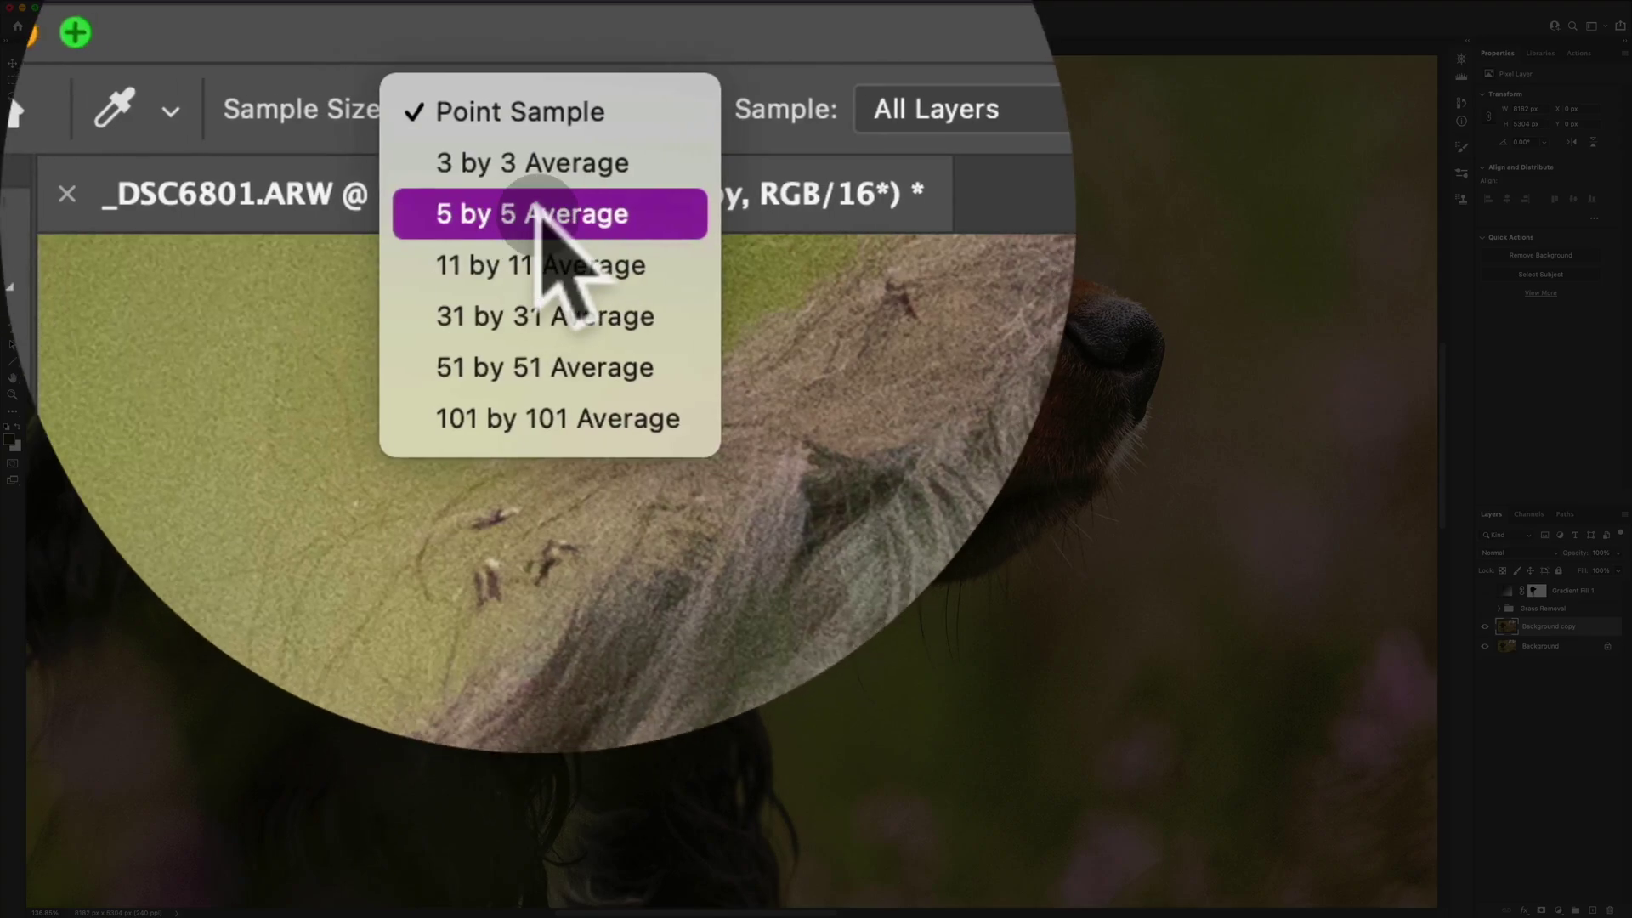
{"action": "left_click", "coordinate": [538, 214]}
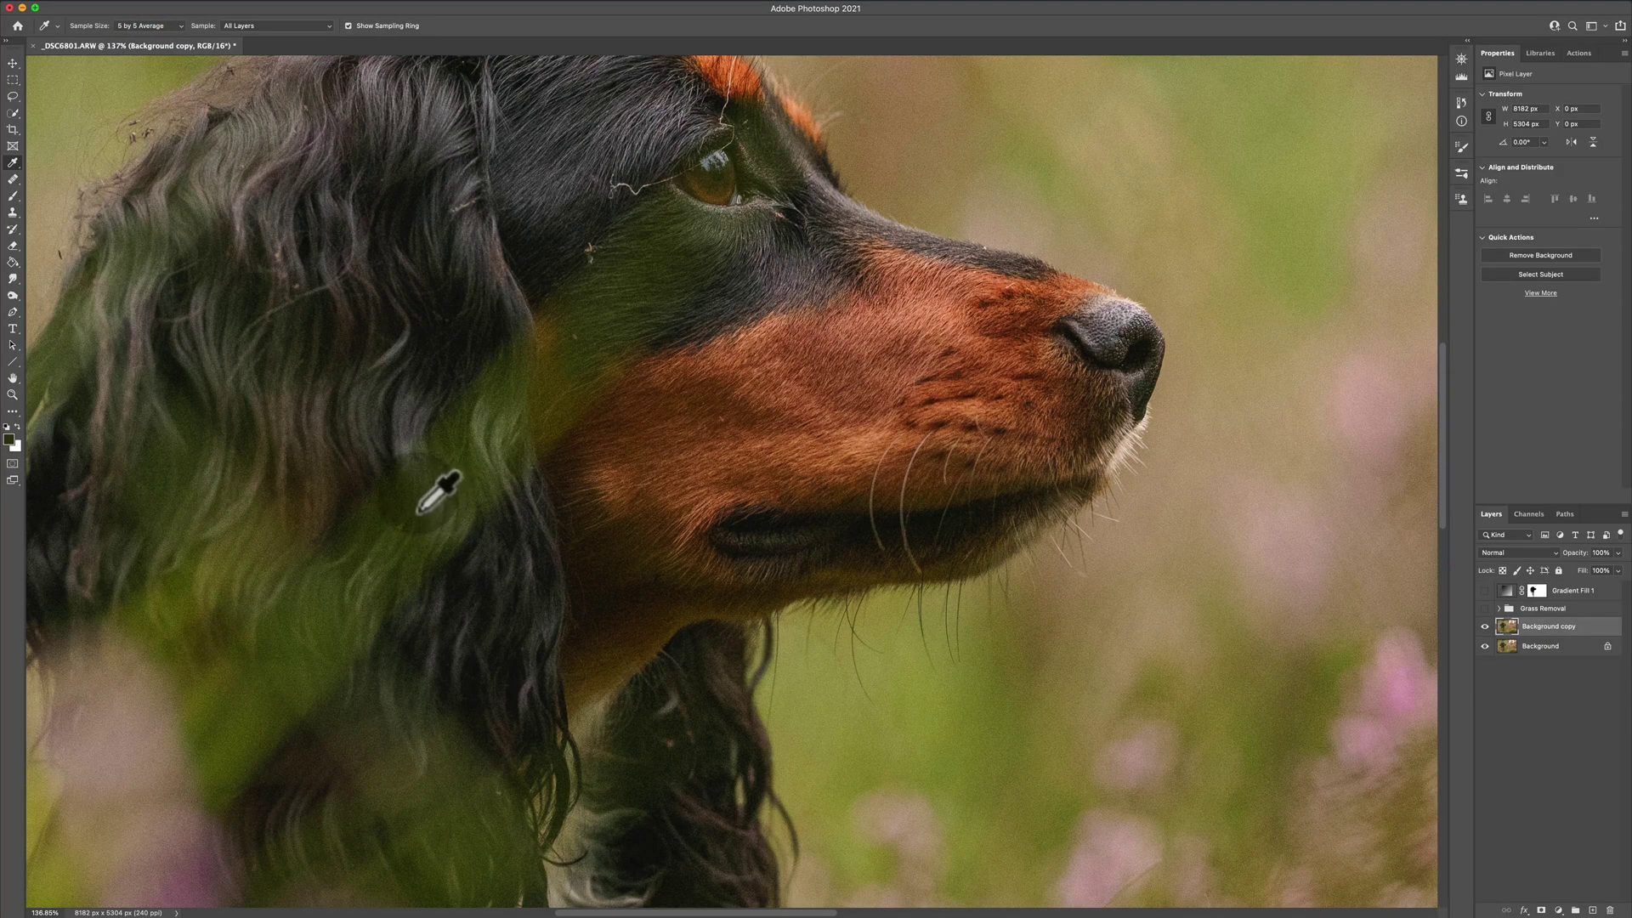
{"action": "left_click", "coordinate": [417, 503]}
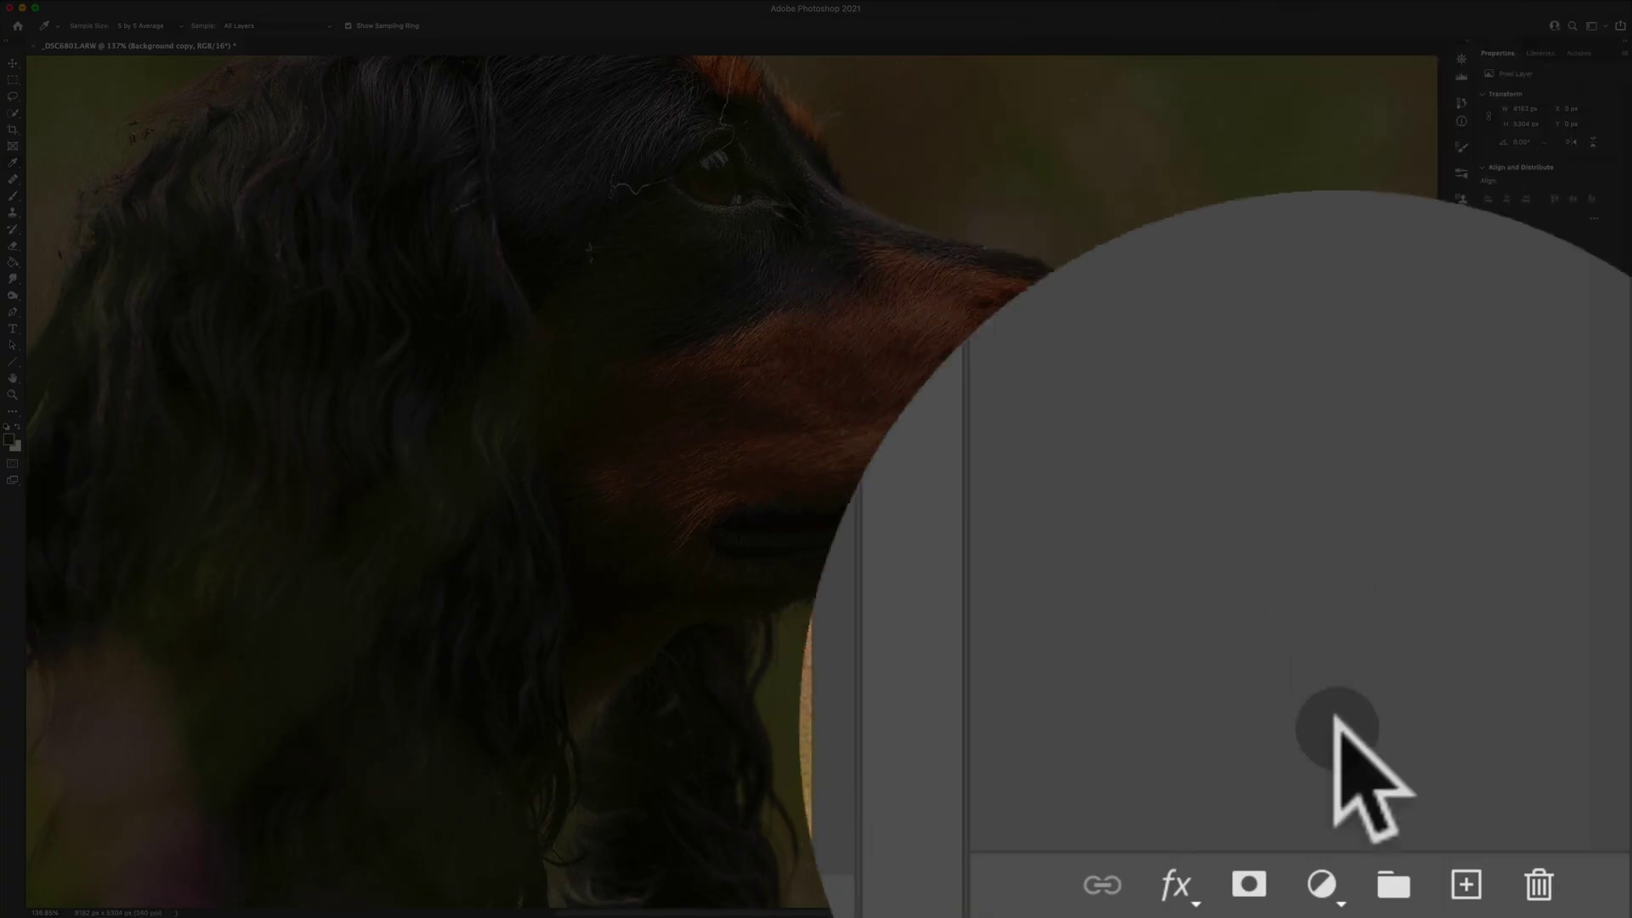
Add a Solid Color fill layer in the sampled olive green and set its blend mode to Subtract
{"action": "left_click", "coordinate": [1351, 899]}
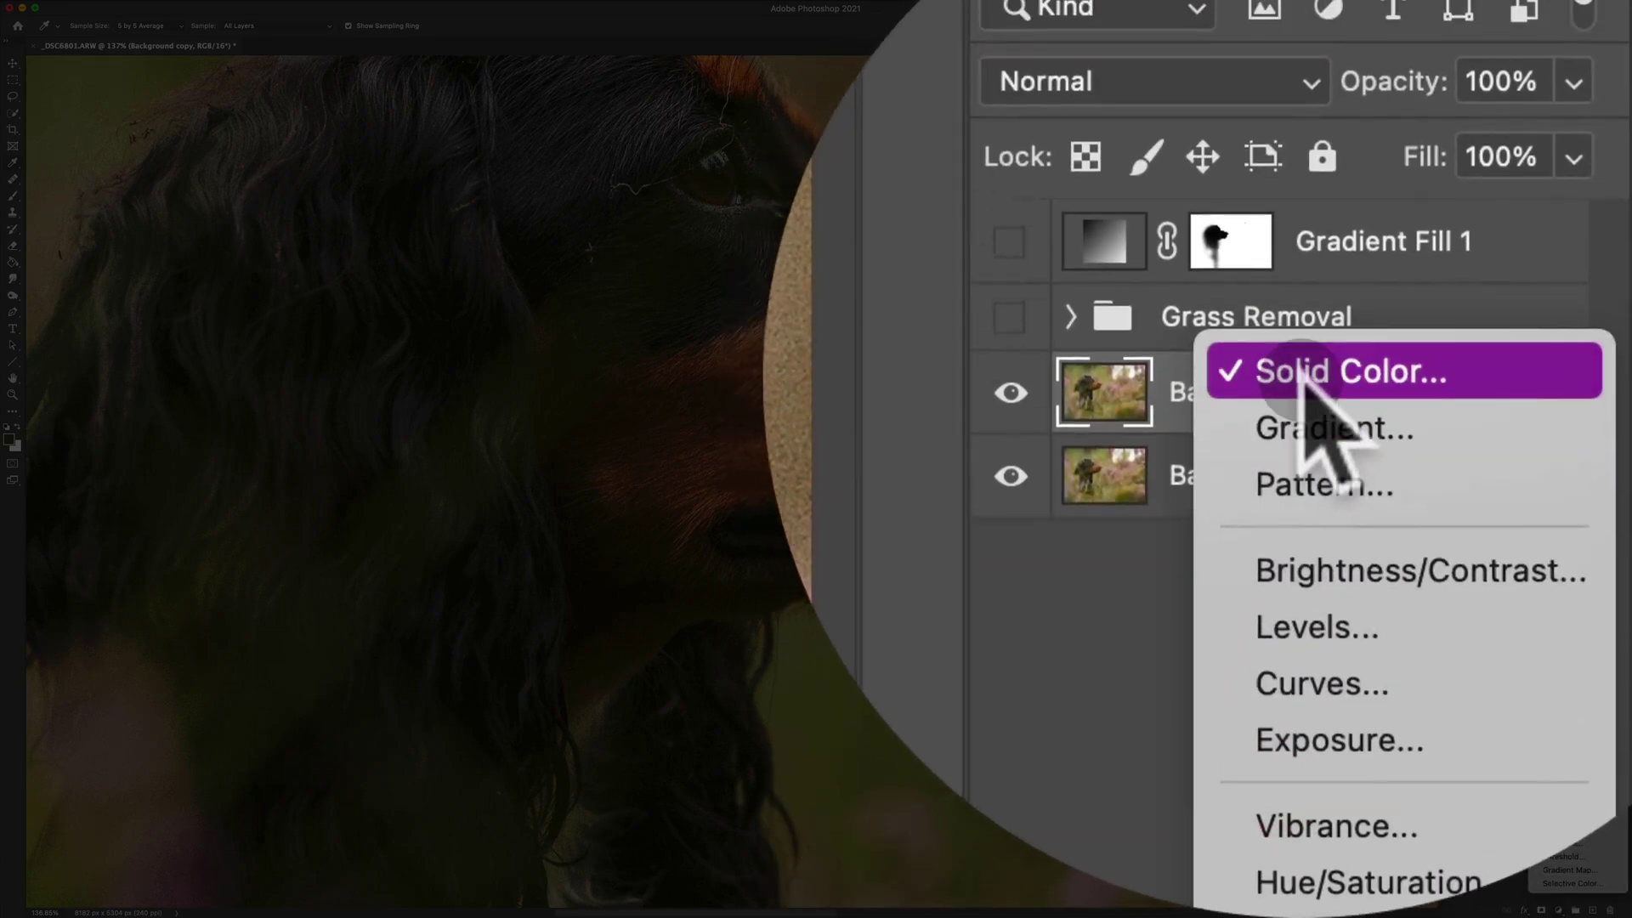
{"action": "left_click", "coordinate": [1300, 382]}
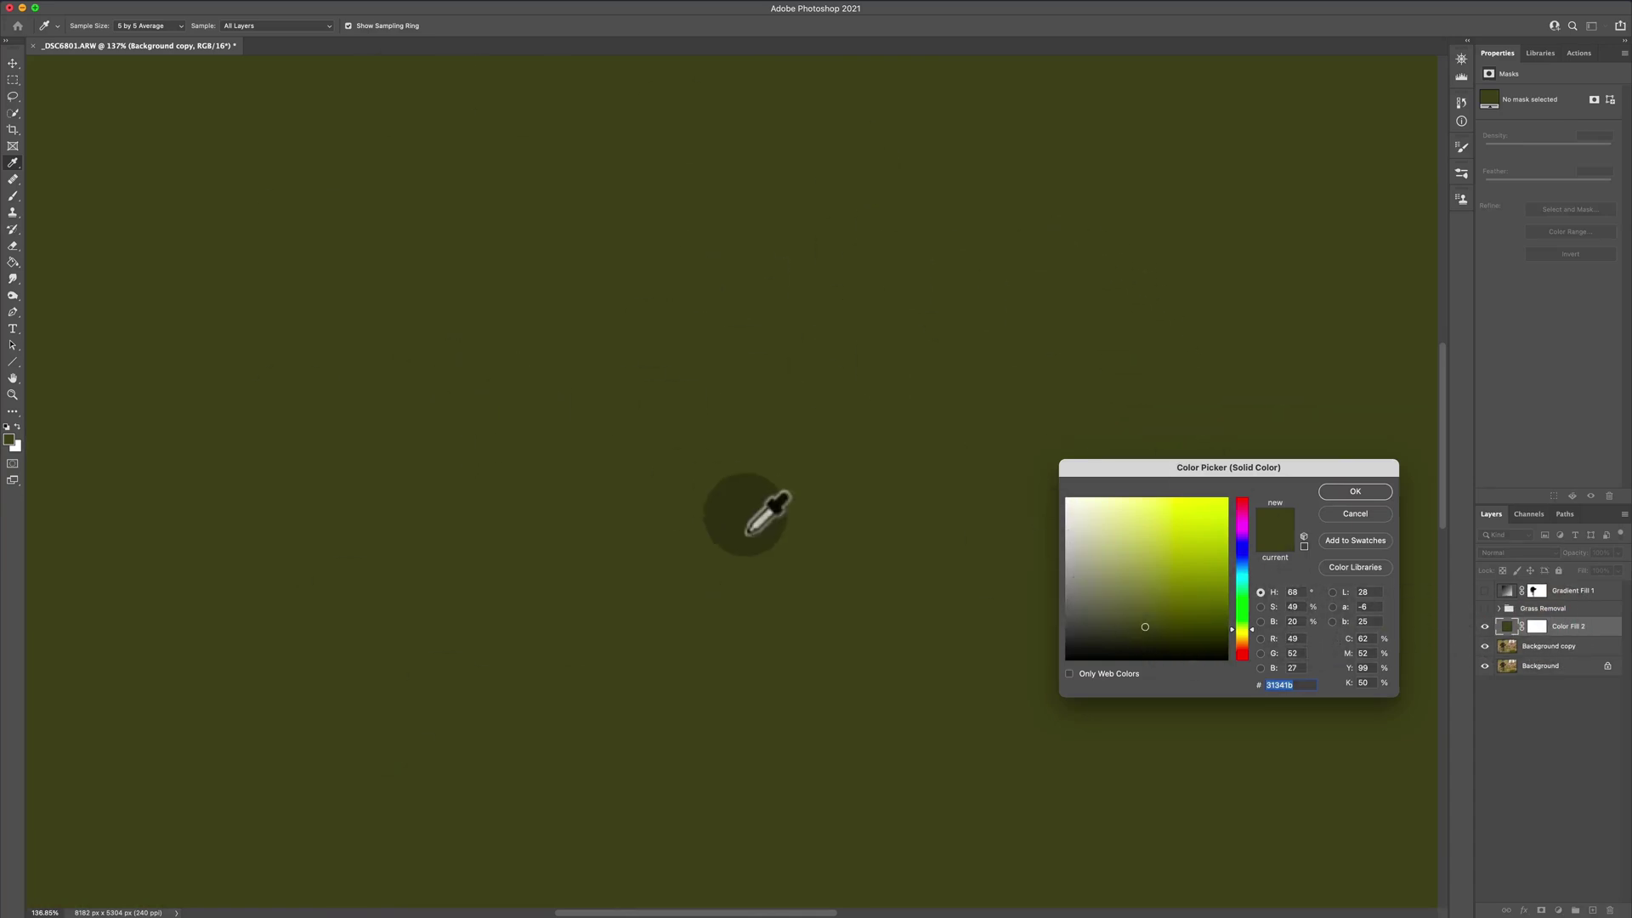
{"action": "left_click", "coordinate": [1352, 495]}
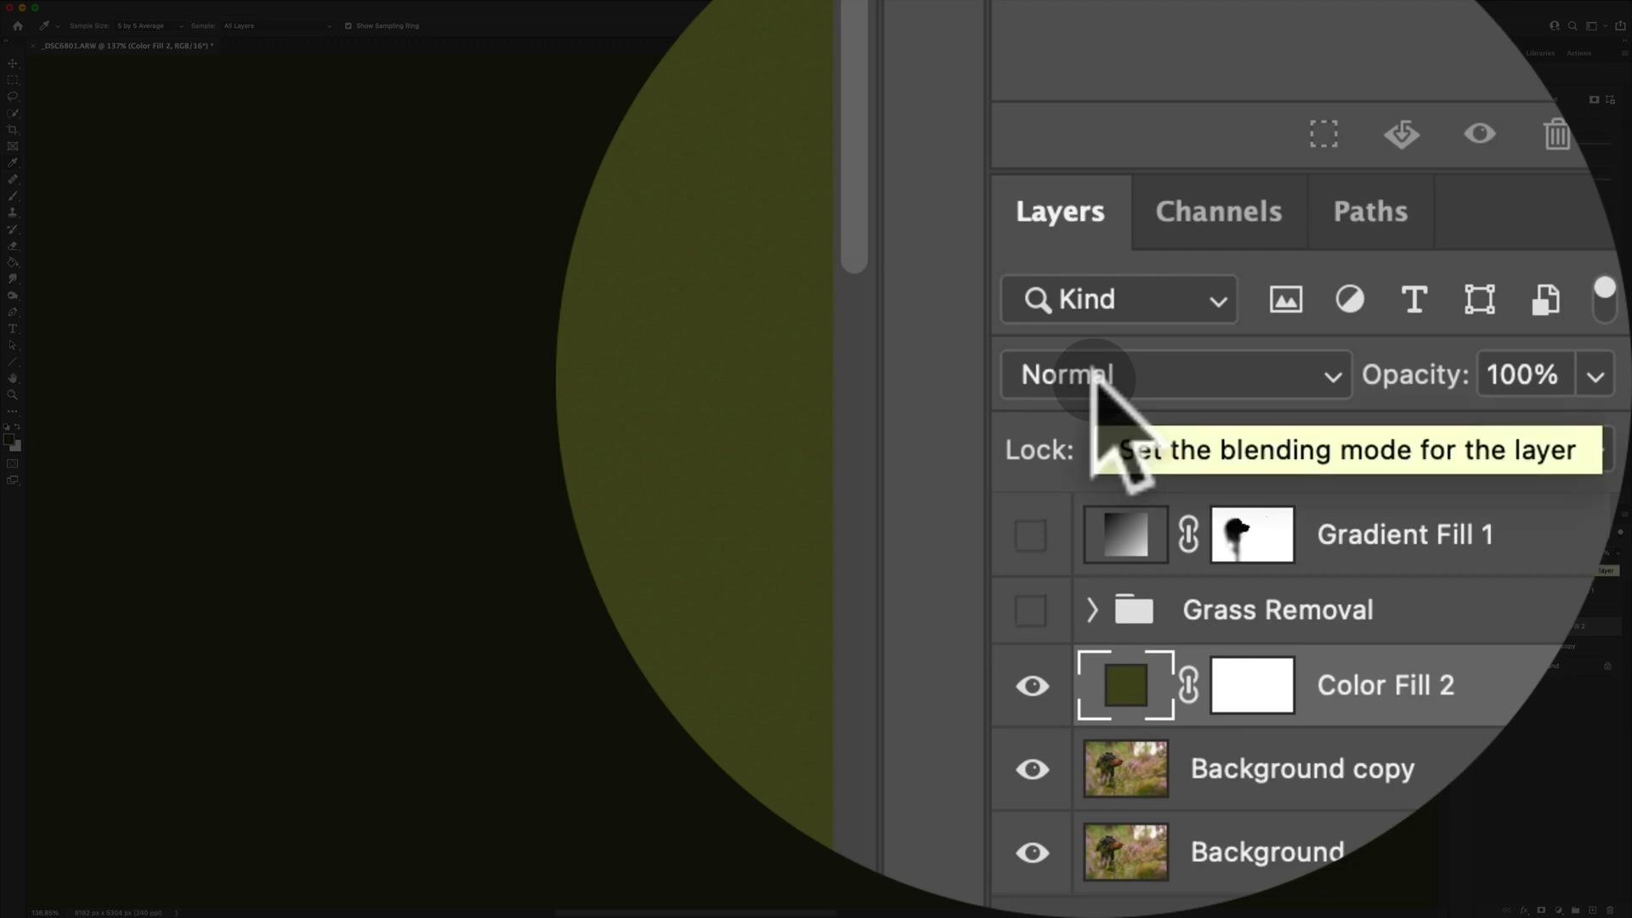
{"action": "left_click", "coordinate": [1096, 381]}
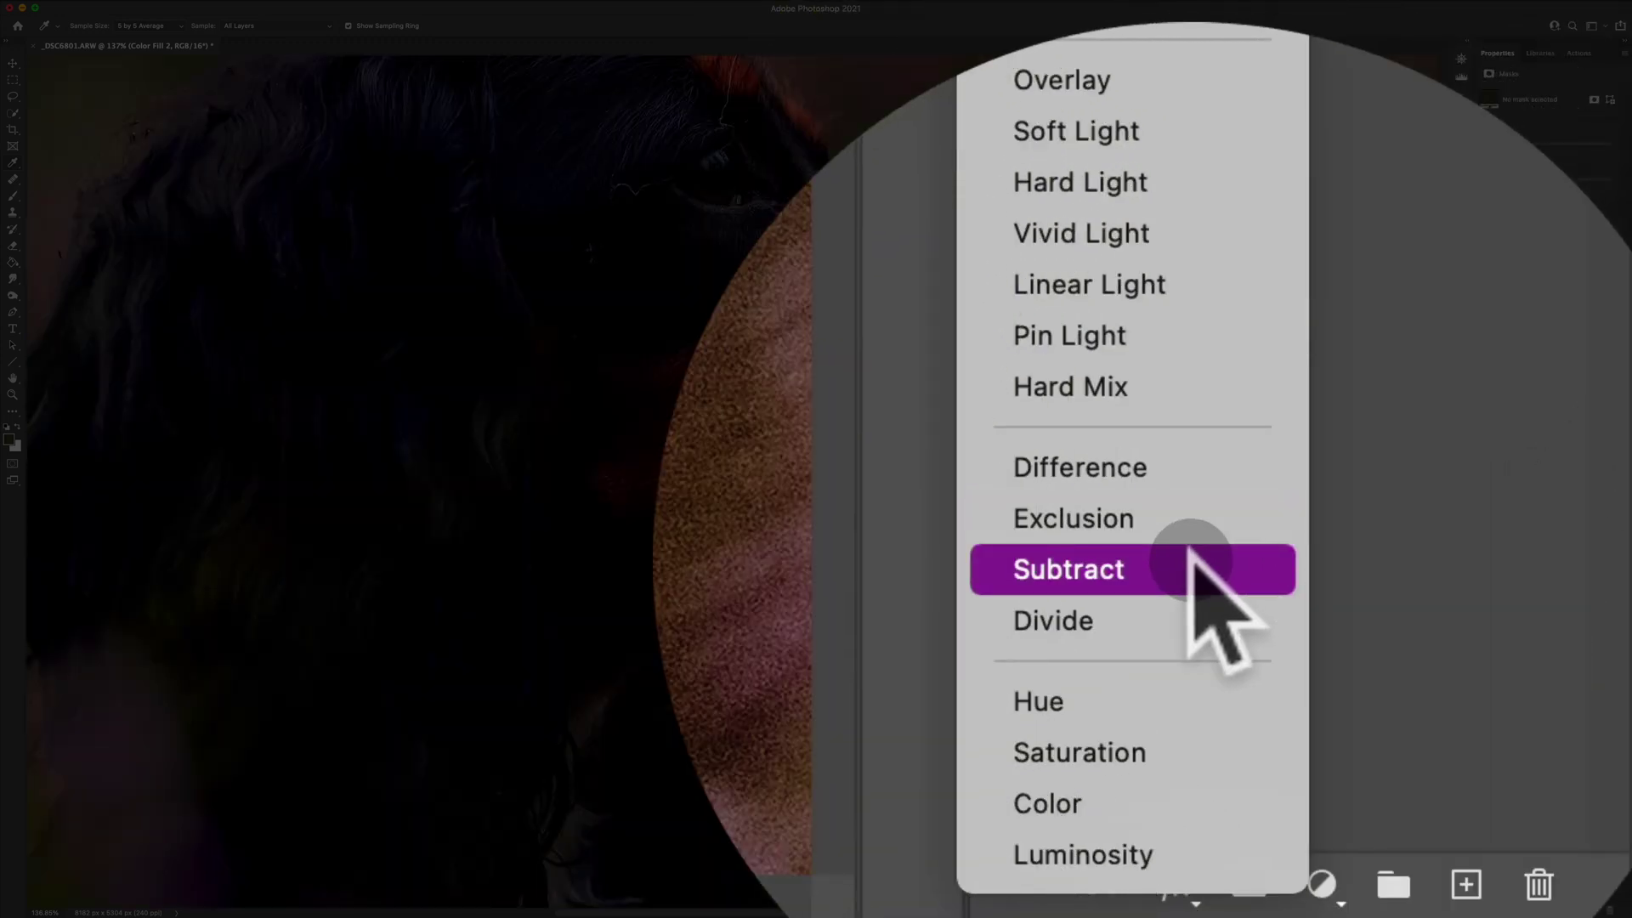
{"action": "left_click", "coordinate": [1526, 834]}
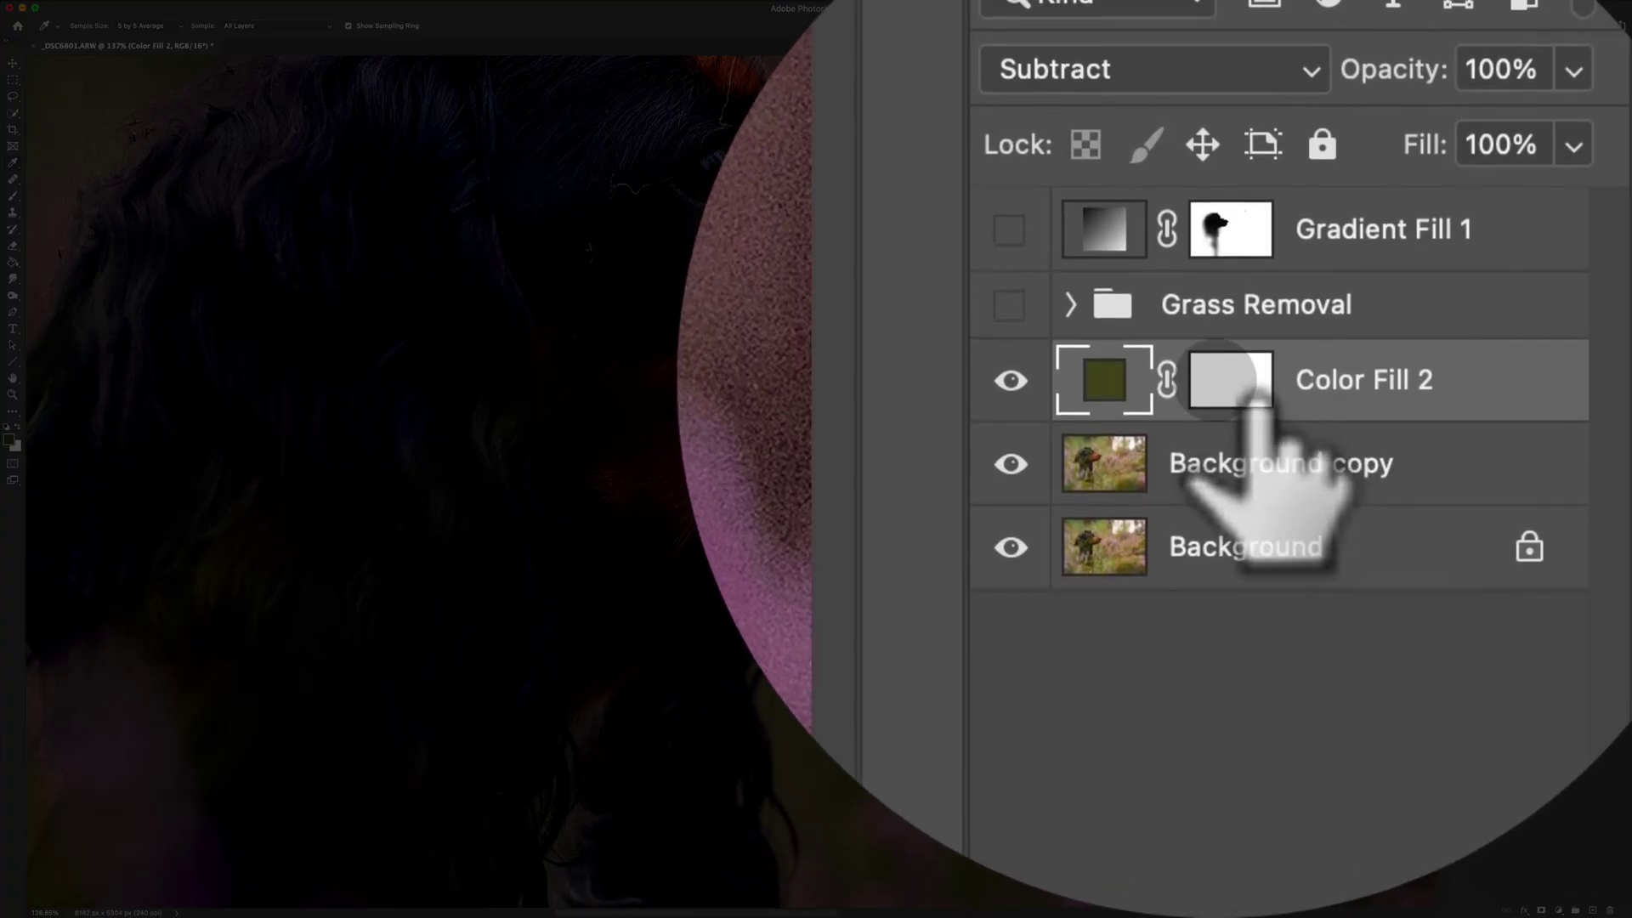
Invert Color Fill 2's layer mask to solid black so the Subtract effect is hidden
{"action": "left_click", "coordinate": [1231, 380]}
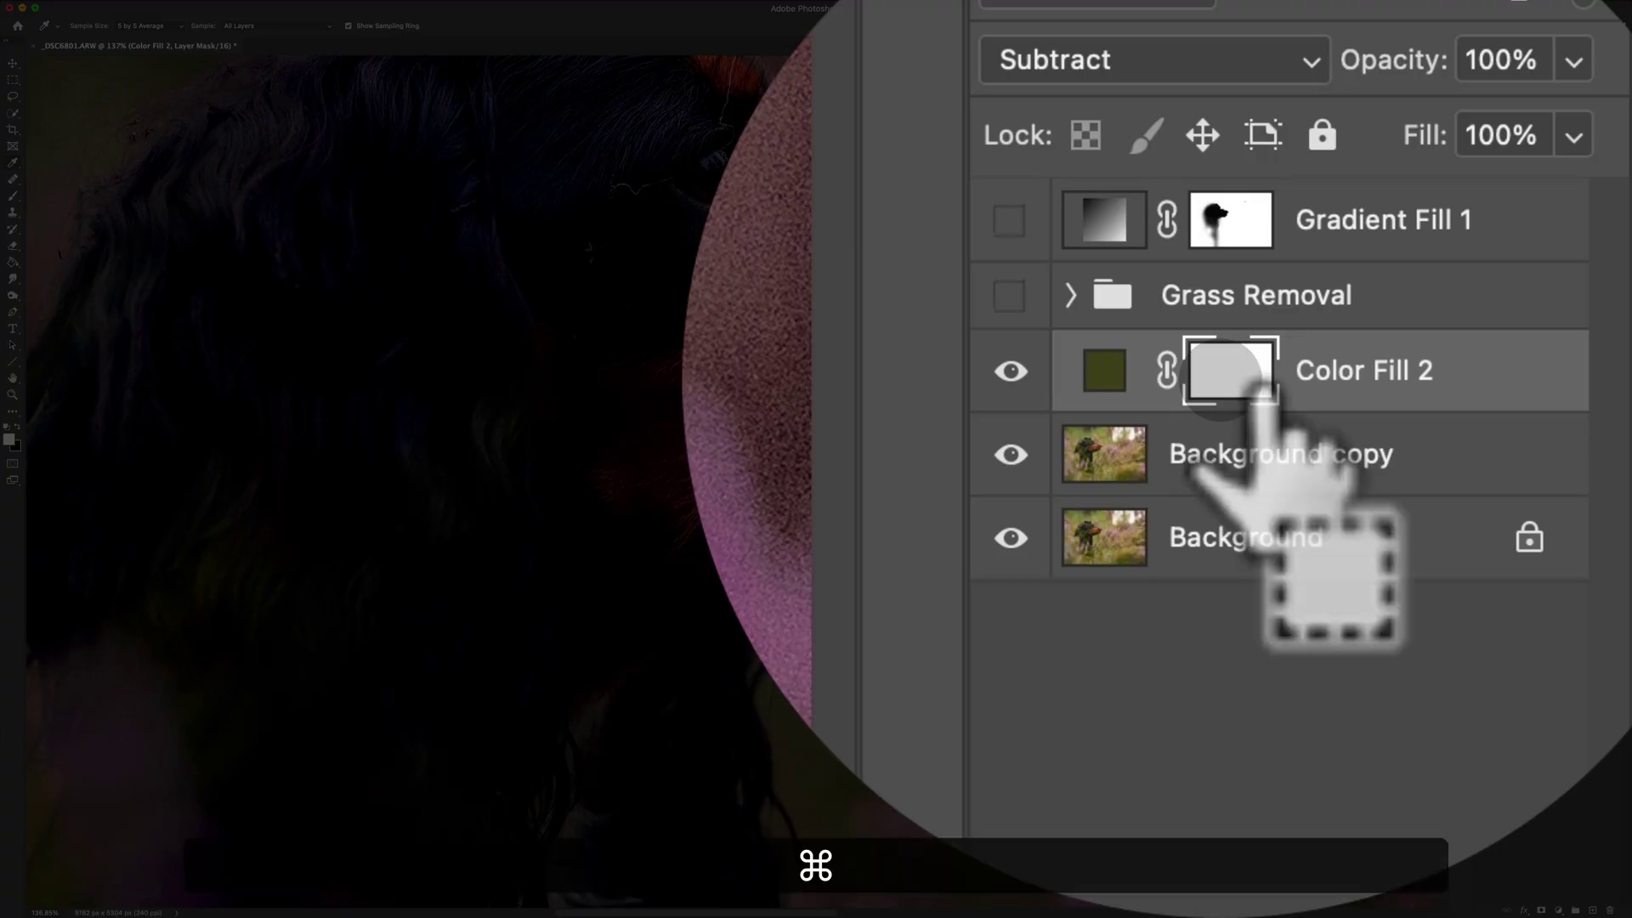
{"action": "key", "text": "super+i"}
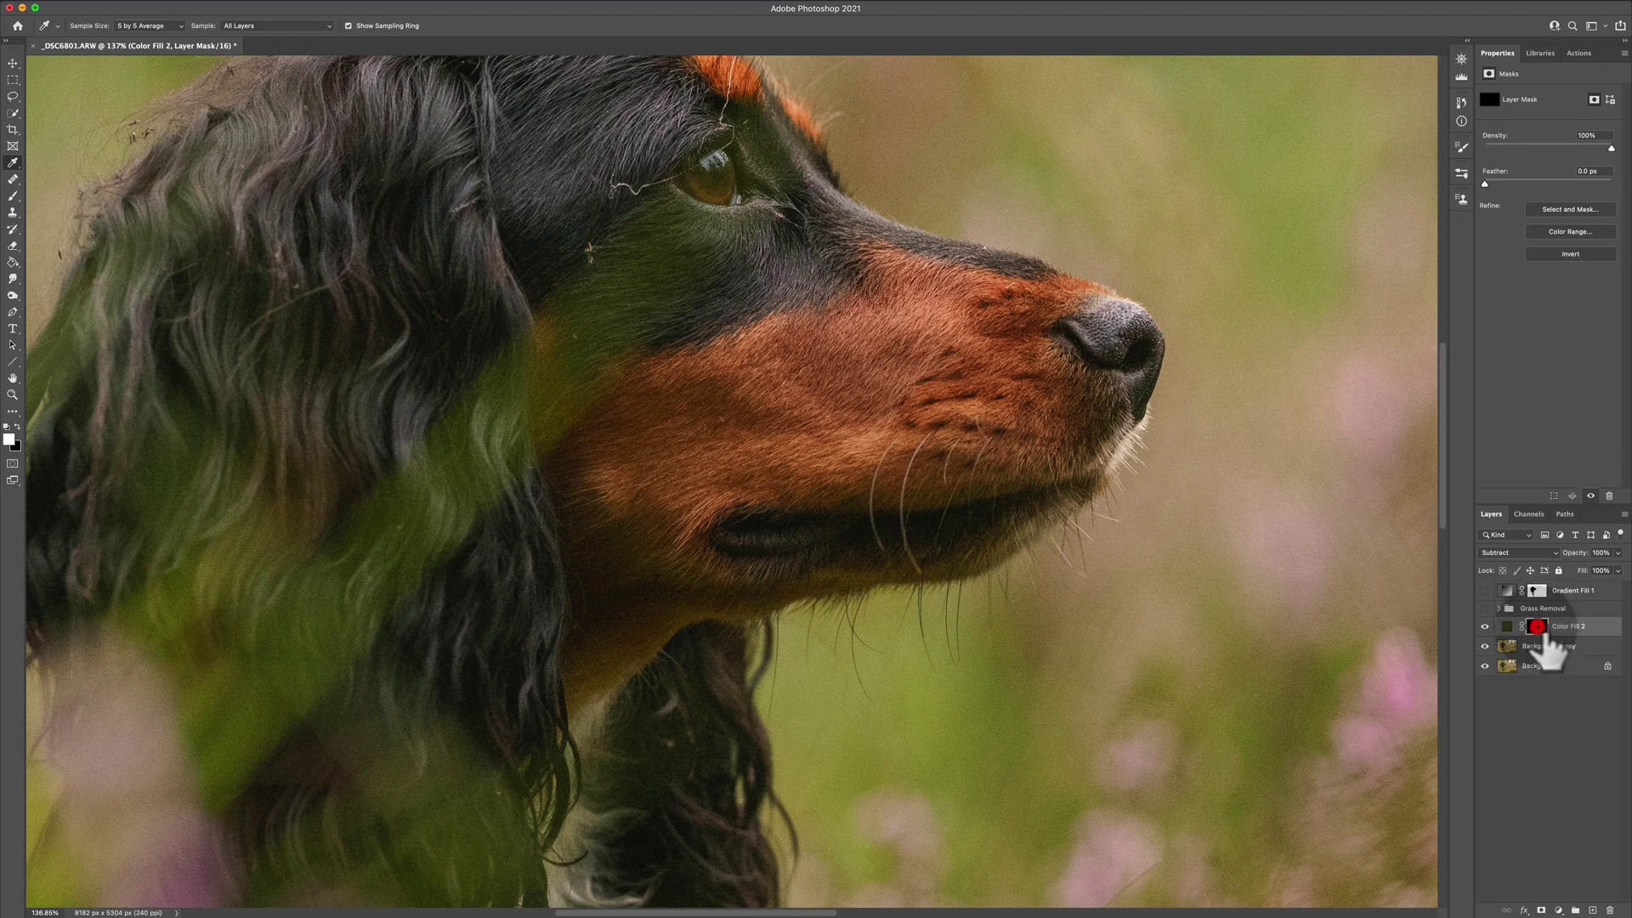
{"action": "left_click_drag", "start_coordinate": [1266, 523], "coordinate": [795, 335]}
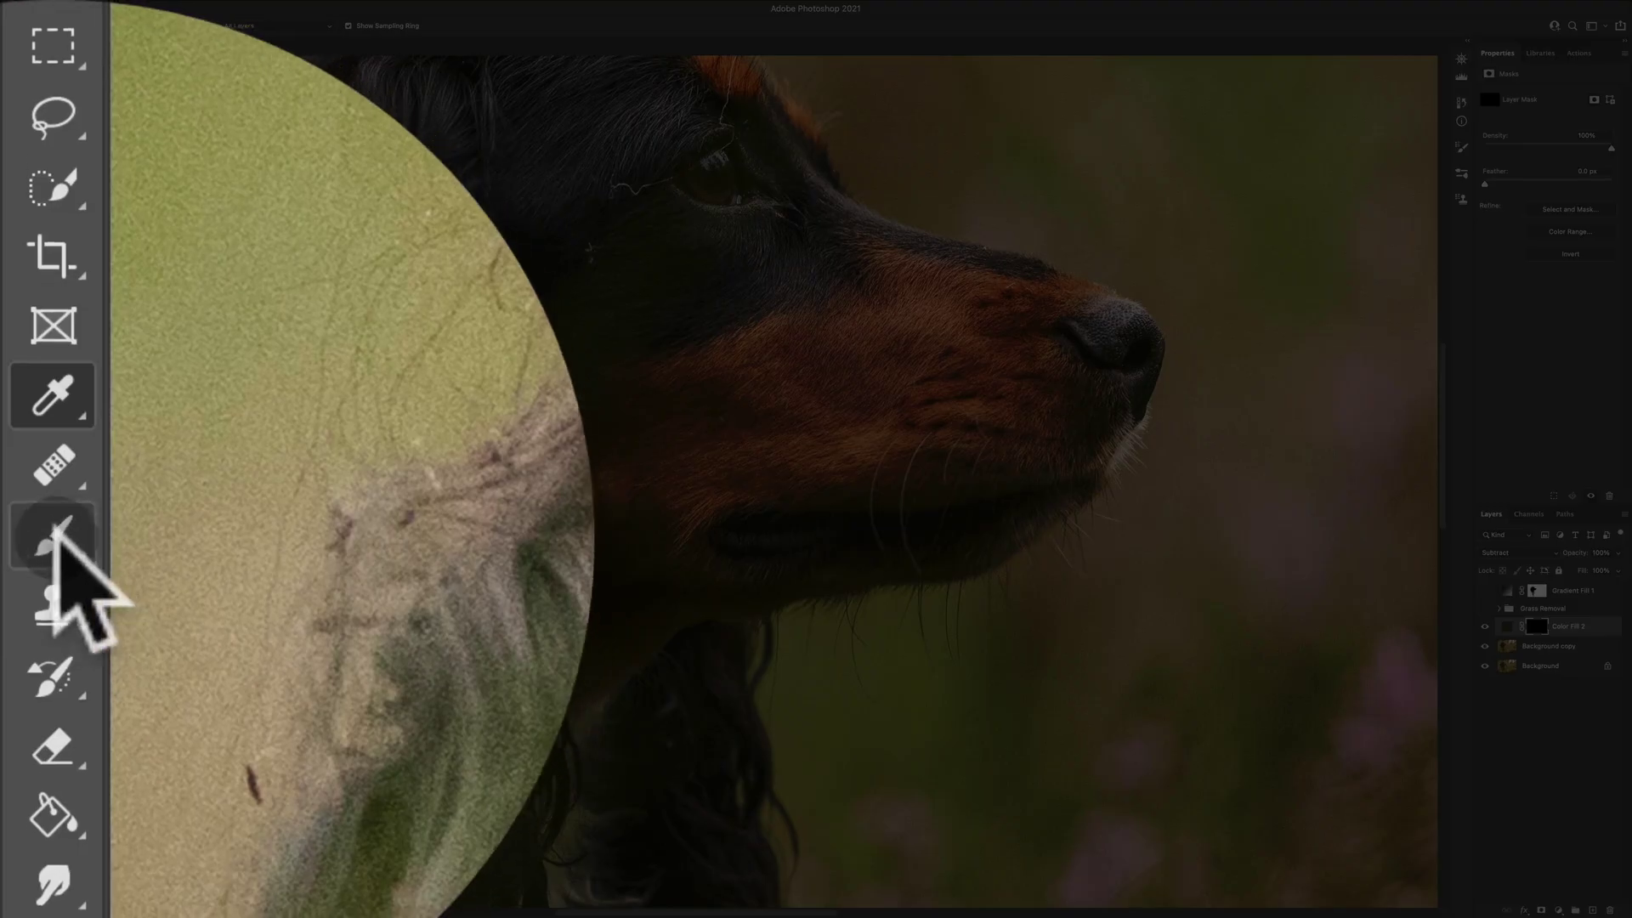
Set the Brush to 100% opacity and flow with a soft 161 px tip at near-zero hardness
{"action": "left_click", "coordinate": [50, 534]}
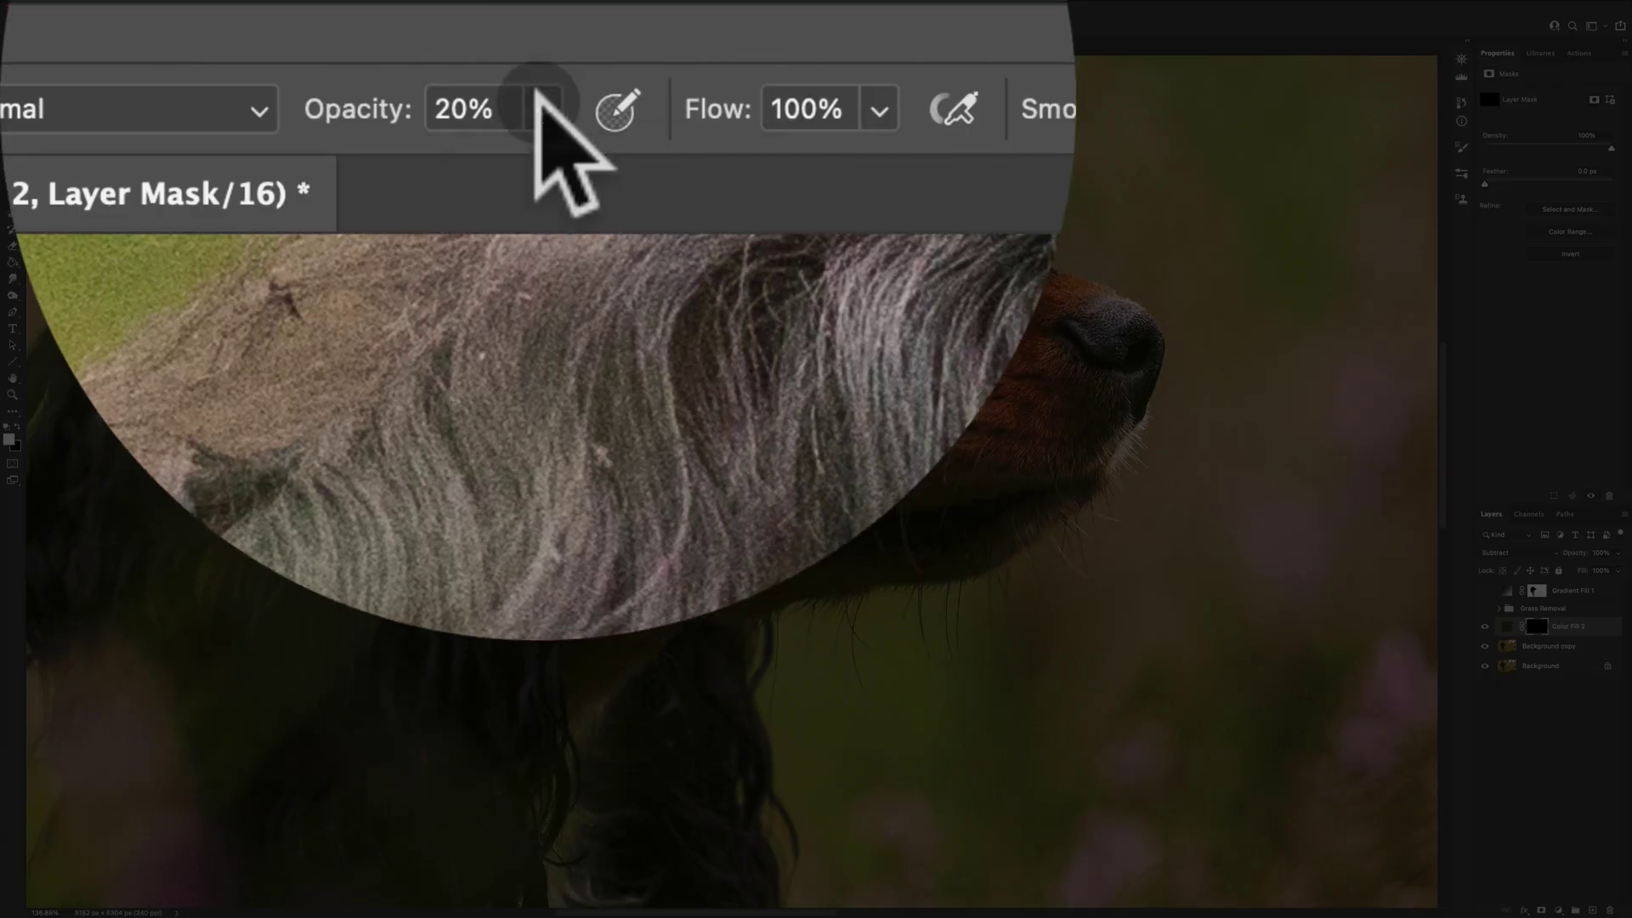
{"action": "left_click", "coordinate": [291, 25]}
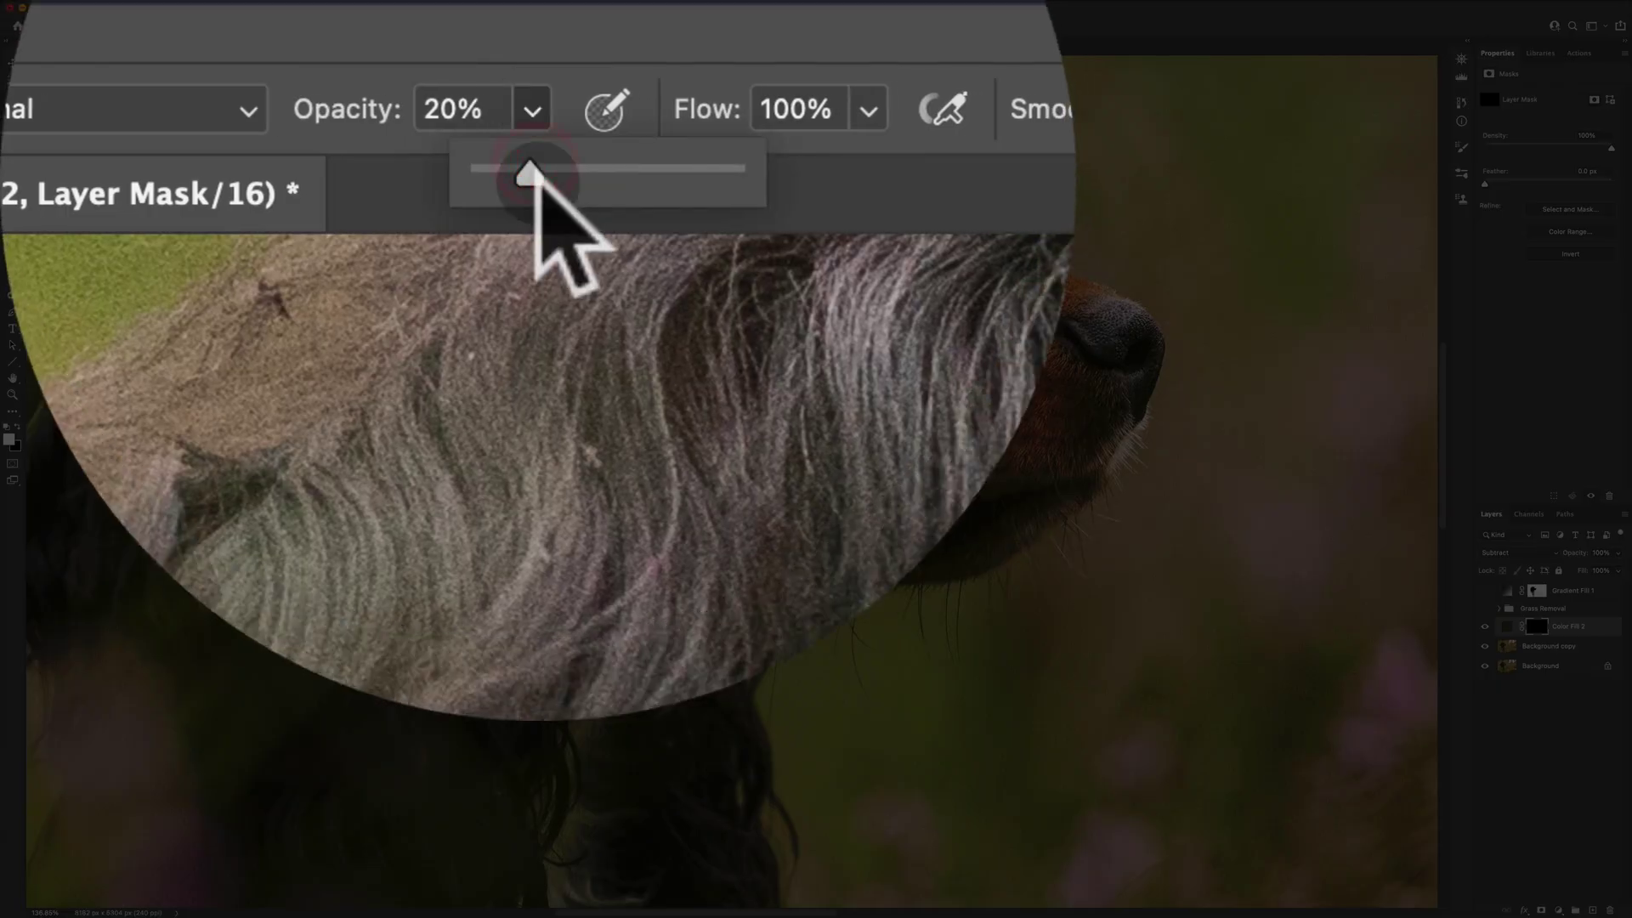
{"action": "left_click_drag", "start_coordinate": [533, 171], "coordinate": [850, 180]}
{"action": "left_click", "coordinate": [875, 110]}
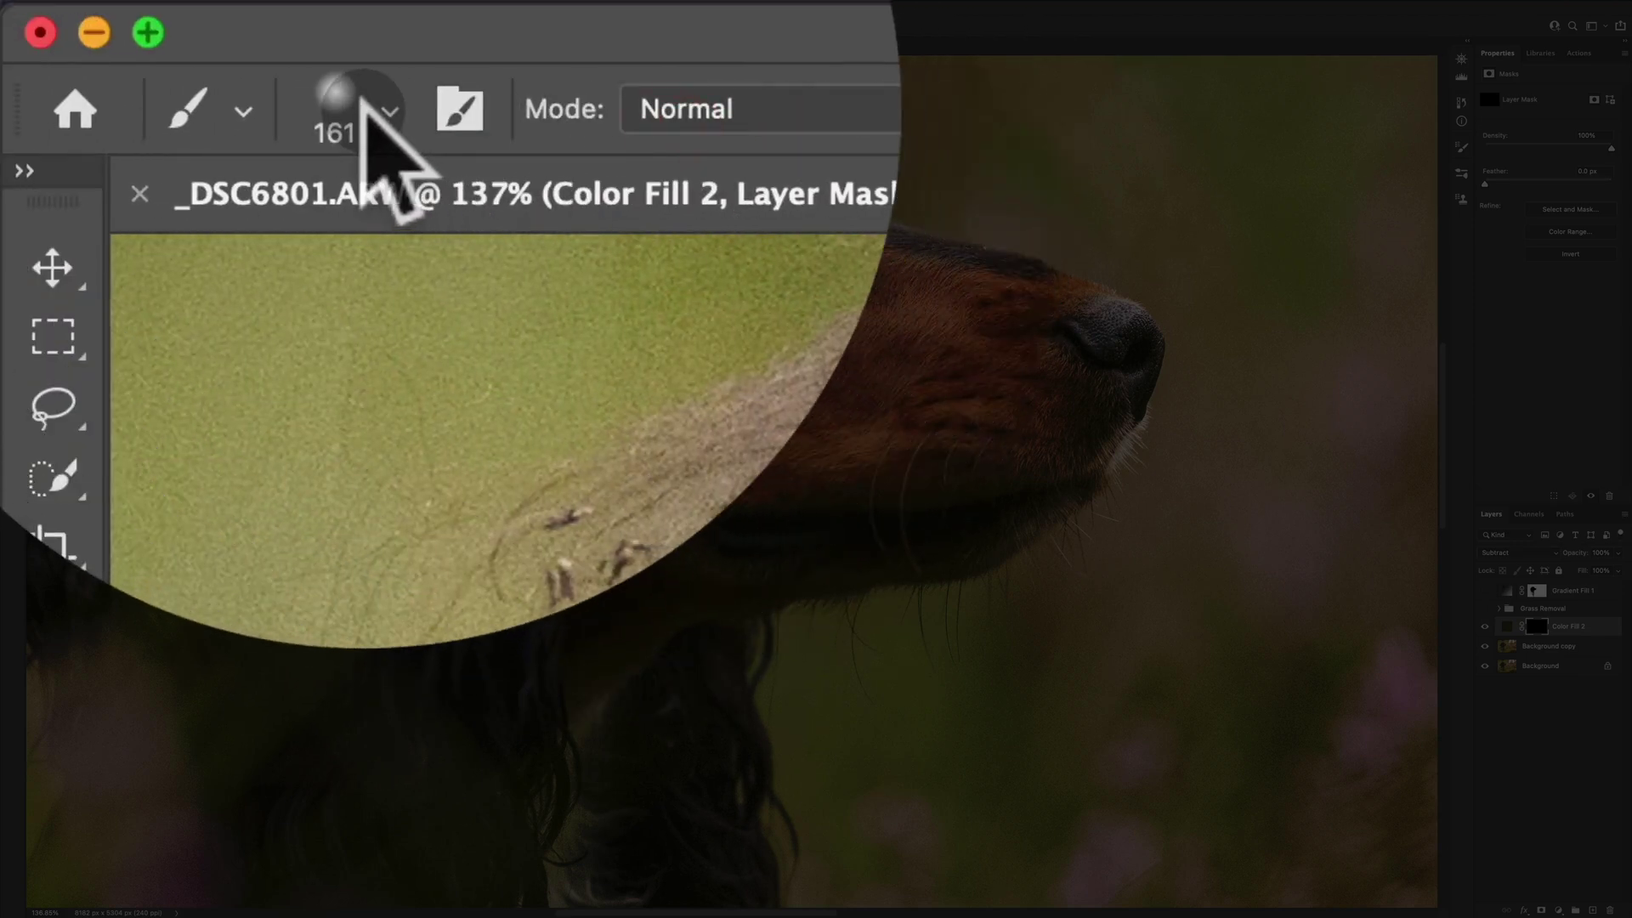
{"action": "left_click", "coordinate": [364, 101]}
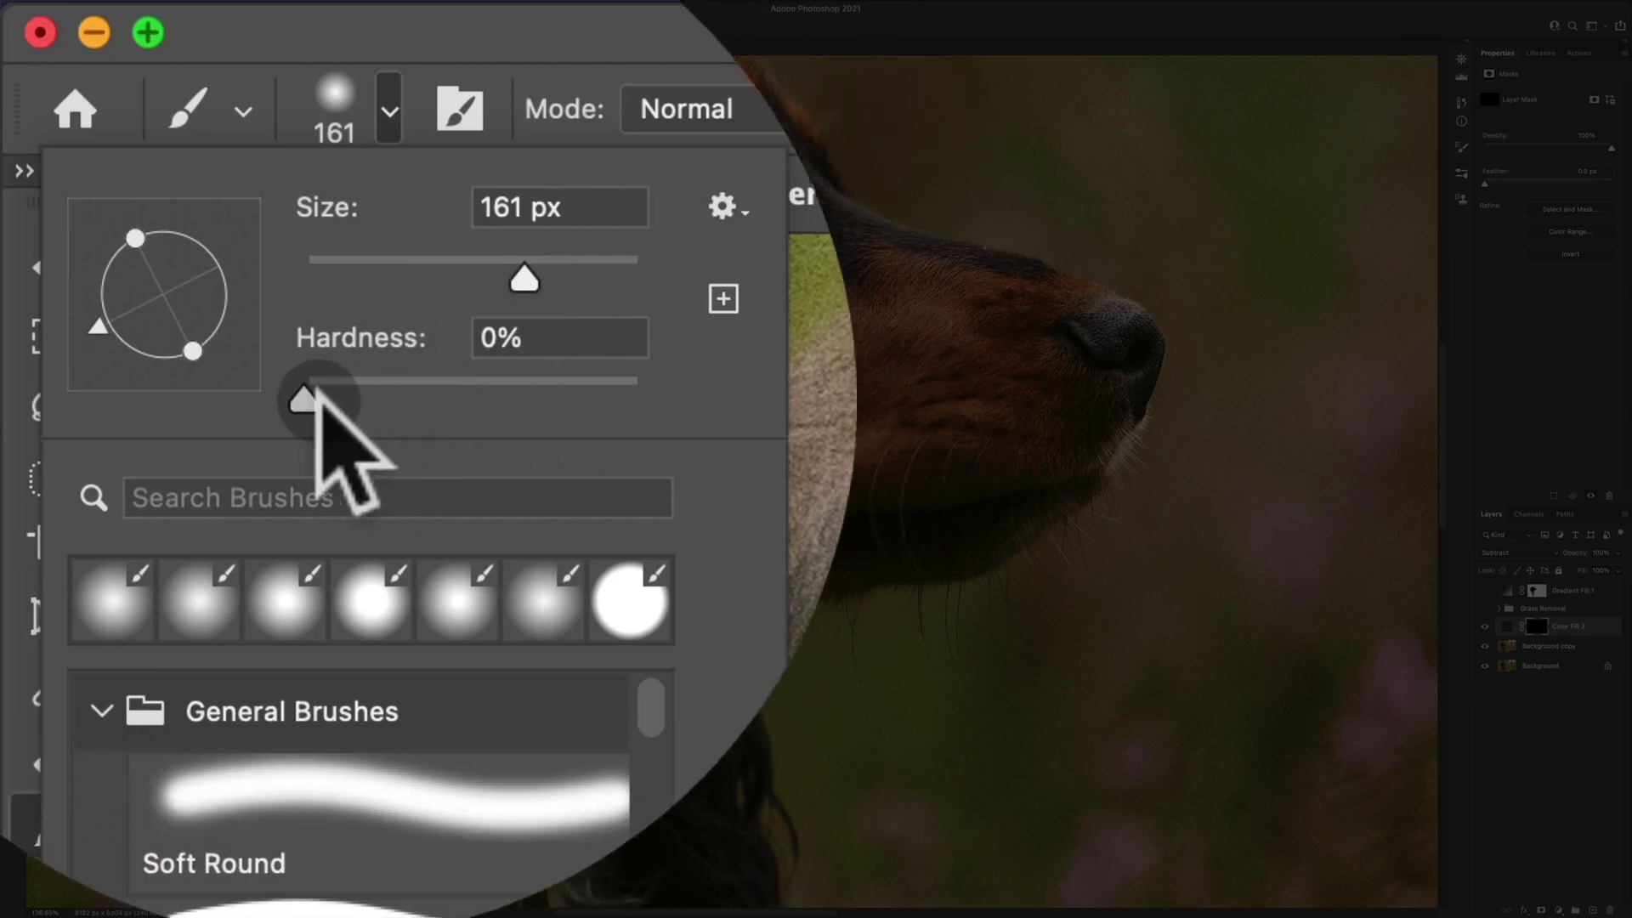
{"action": "mouse_move", "coordinate": [314, 381]}
{"action": "left_mouse_down"}
{"action": "mouse_move", "coordinate": [328, 384]}
{"action": "mouse_move", "coordinate": [305, 400]}
{"action": "left_mouse_up"}
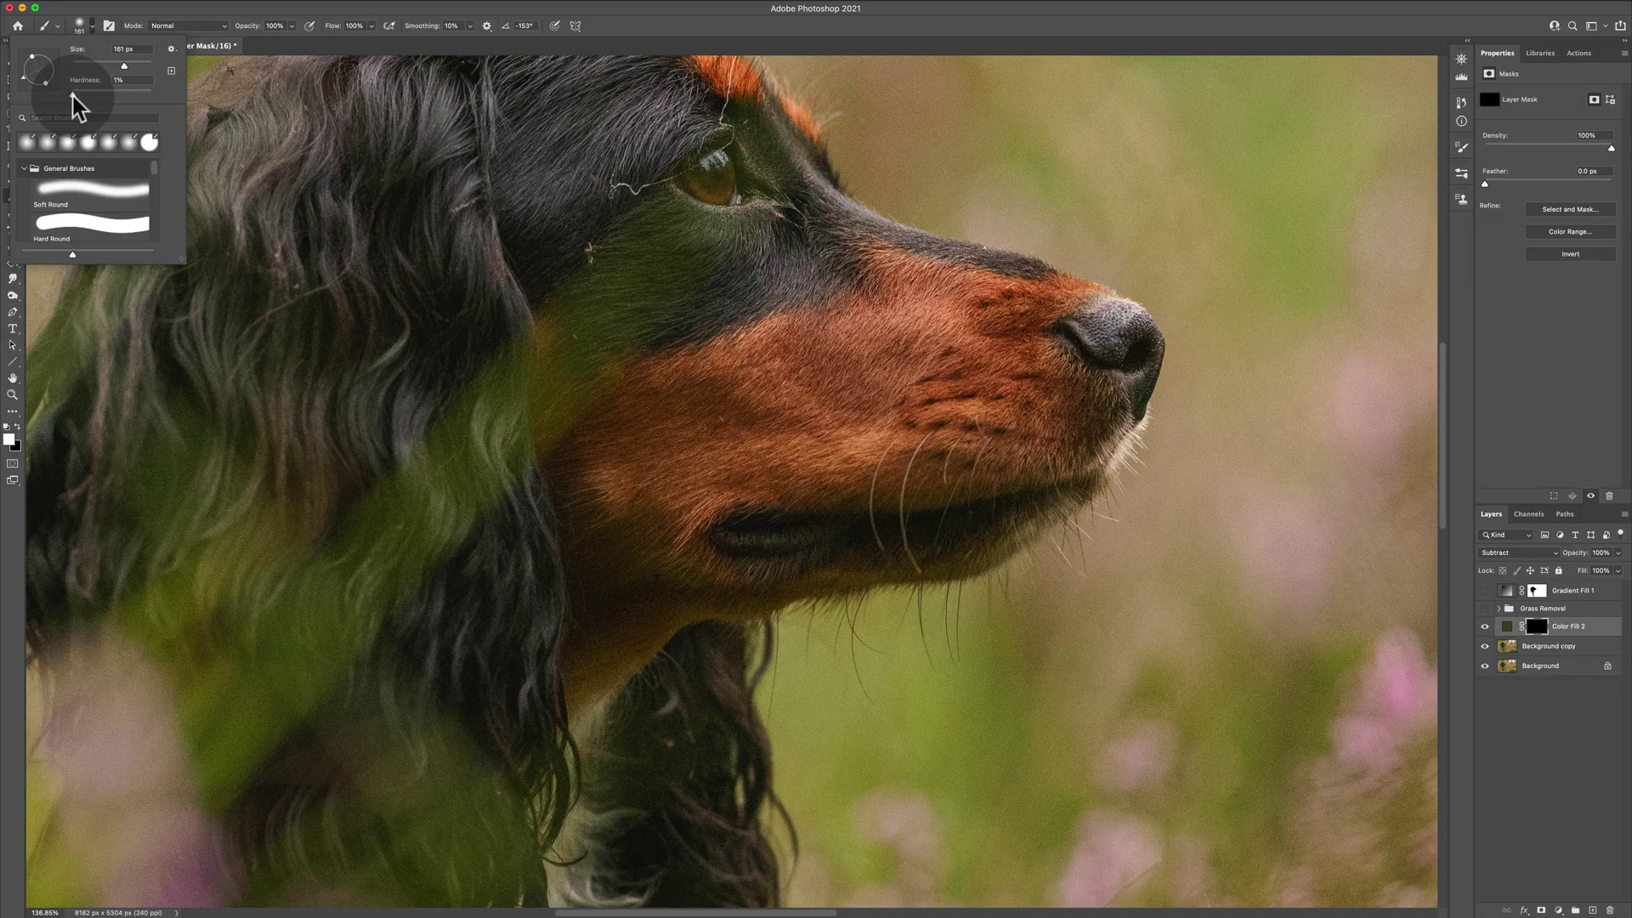
{"action": "left_click", "coordinate": [648, 36]}
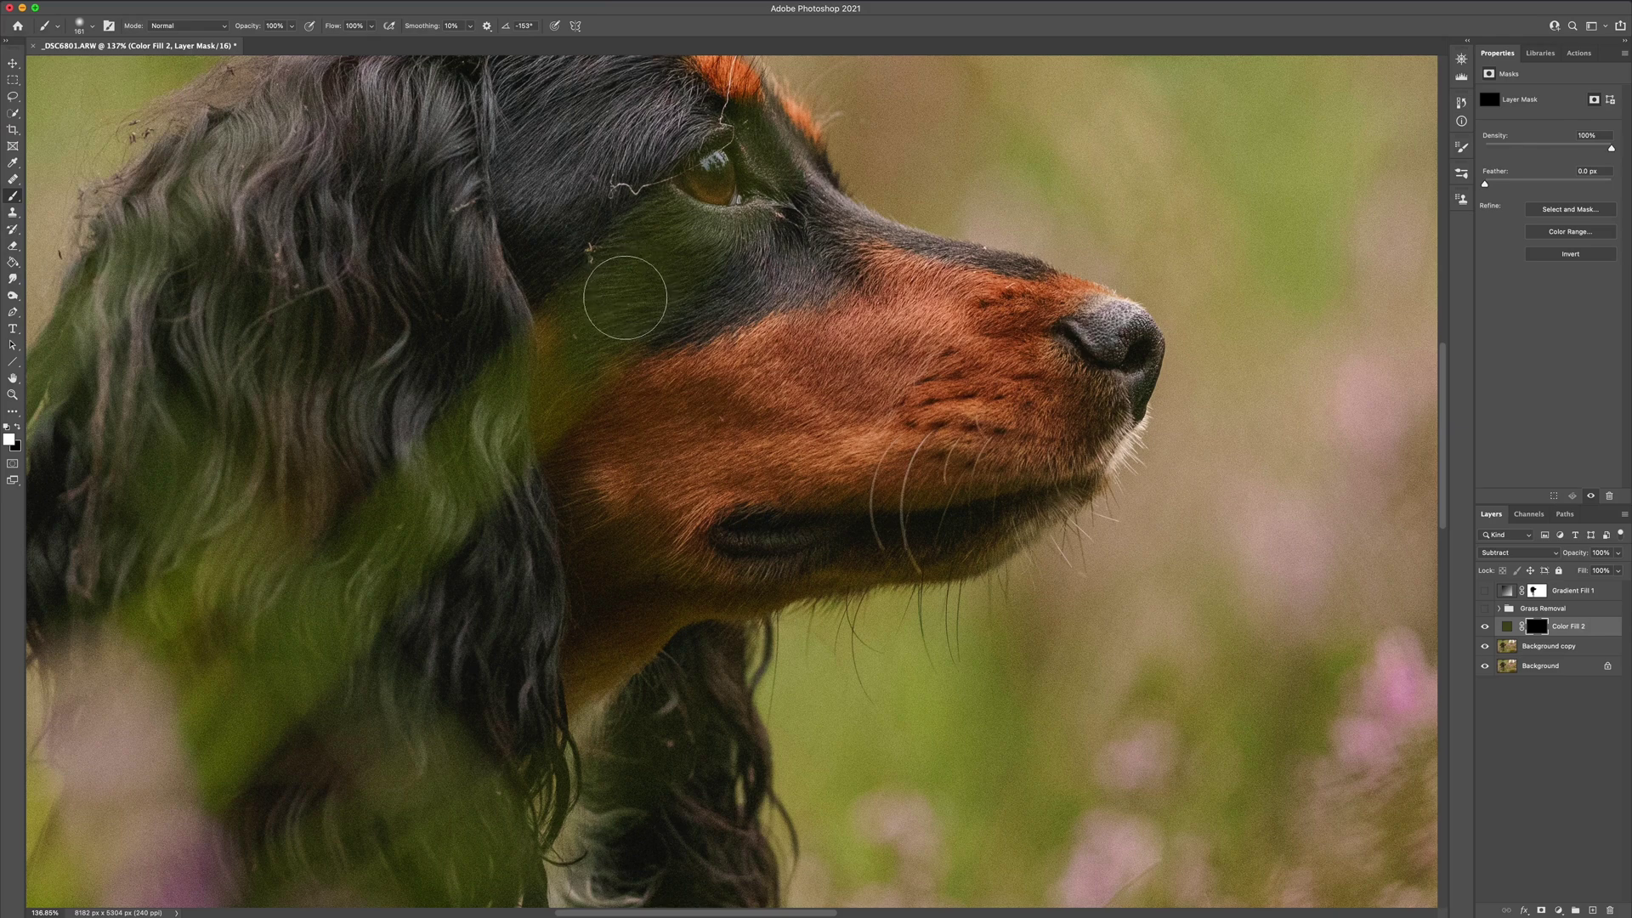
Enlarge the brush and paint Color Fill 2's mask along the grass blade across the eye and cheek
{"action": "key", "text": "ctrl+alt"}
{"action": "mouse_move", "coordinate": [624, 297]}
{"action": "left_mouse_down"}
{"action": "mouse_move", "coordinate": [674, 292]}
{"action": "mouse_move", "coordinate": [594, 310]}
{"action": "mouse_move", "coordinate": [1025, 285]}
{"action": "mouse_move", "coordinate": [376, 310]}
{"action": "left_mouse_up"}
{"action": "mouse_move", "coordinate": [610, 315]}
{"action": "left_mouse_down"}
{"action": "mouse_move", "coordinate": [658, 260]}
{"action": "mouse_move", "coordinate": [610, 319]}
{"action": "left_mouse_up"}
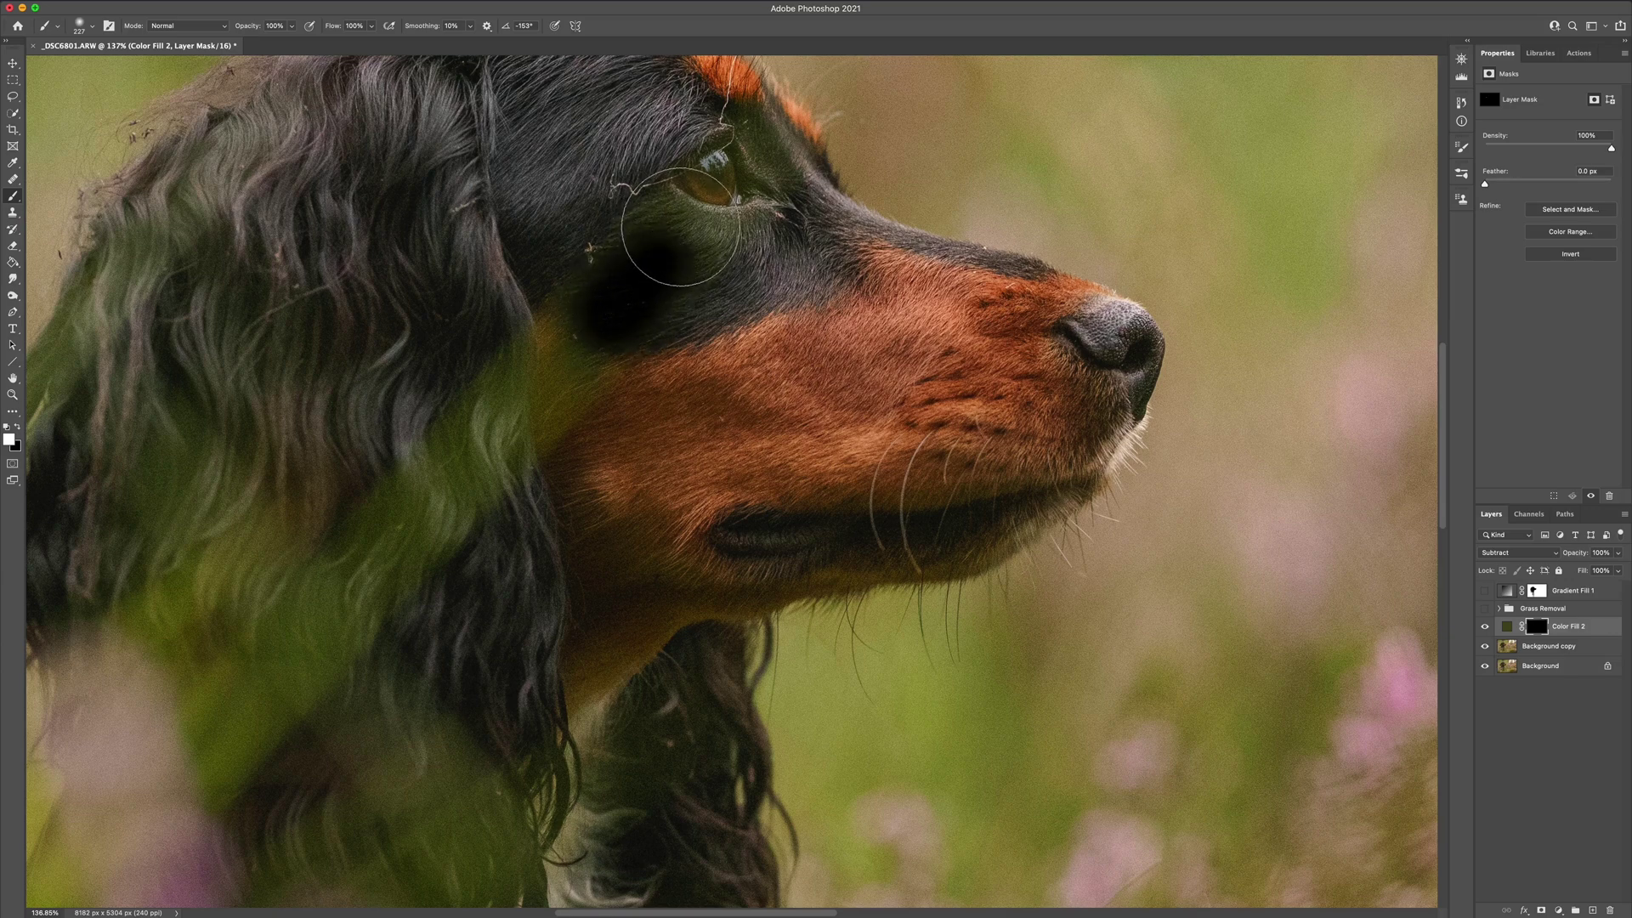
{"action": "mouse_move", "coordinate": [681, 227]}
{"action": "left_mouse_down"}
{"action": "mouse_move", "coordinate": [646, 291]}
{"action": "mouse_move", "coordinate": [740, 183]}
{"action": "mouse_move", "coordinate": [674, 270]}
{"action": "mouse_move", "coordinate": [736, 163]}
{"action": "mouse_move", "coordinate": [714, 220]}
{"action": "mouse_move", "coordinate": [766, 158]}
{"action": "mouse_move", "coordinate": [725, 201]}
{"action": "mouse_move", "coordinate": [757, 140]}
{"action": "mouse_move", "coordinate": [767, 177]}
{"action": "mouse_move", "coordinate": [705, 199]}
{"action": "mouse_move", "coordinate": [563, 358]}
{"action": "mouse_move", "coordinate": [522, 362]}
{"action": "mouse_move", "coordinate": [593, 341]}
{"action": "mouse_move", "coordinate": [460, 455]}
{"action": "mouse_move", "coordinate": [580, 318]}
{"action": "mouse_move", "coordinate": [504, 419]}
{"action": "mouse_move", "coordinate": [516, 384]}
{"action": "mouse_move", "coordinate": [475, 465]}
{"action": "mouse_move", "coordinate": [502, 448]}
{"action": "mouse_move", "coordinate": [520, 401]}
{"action": "mouse_move", "coordinate": [482, 425]}
{"action": "mouse_move", "coordinate": [406, 530]}
{"action": "mouse_move", "coordinate": [450, 494]}
{"action": "mouse_move", "coordinate": [377, 571]}
{"action": "mouse_move", "coordinate": [450, 501]}
{"action": "mouse_move", "coordinate": [368, 553]}
{"action": "mouse_move", "coordinate": [251, 695]}
{"action": "left_mouse_up"}
{"action": "mouse_move", "coordinate": [345, 596]}
{"action": "left_mouse_down"}
{"action": "mouse_move", "coordinate": [309, 612]}
{"action": "mouse_move", "coordinate": [232, 704]}
{"action": "mouse_move", "coordinate": [317, 637]}
{"action": "left_mouse_up"}
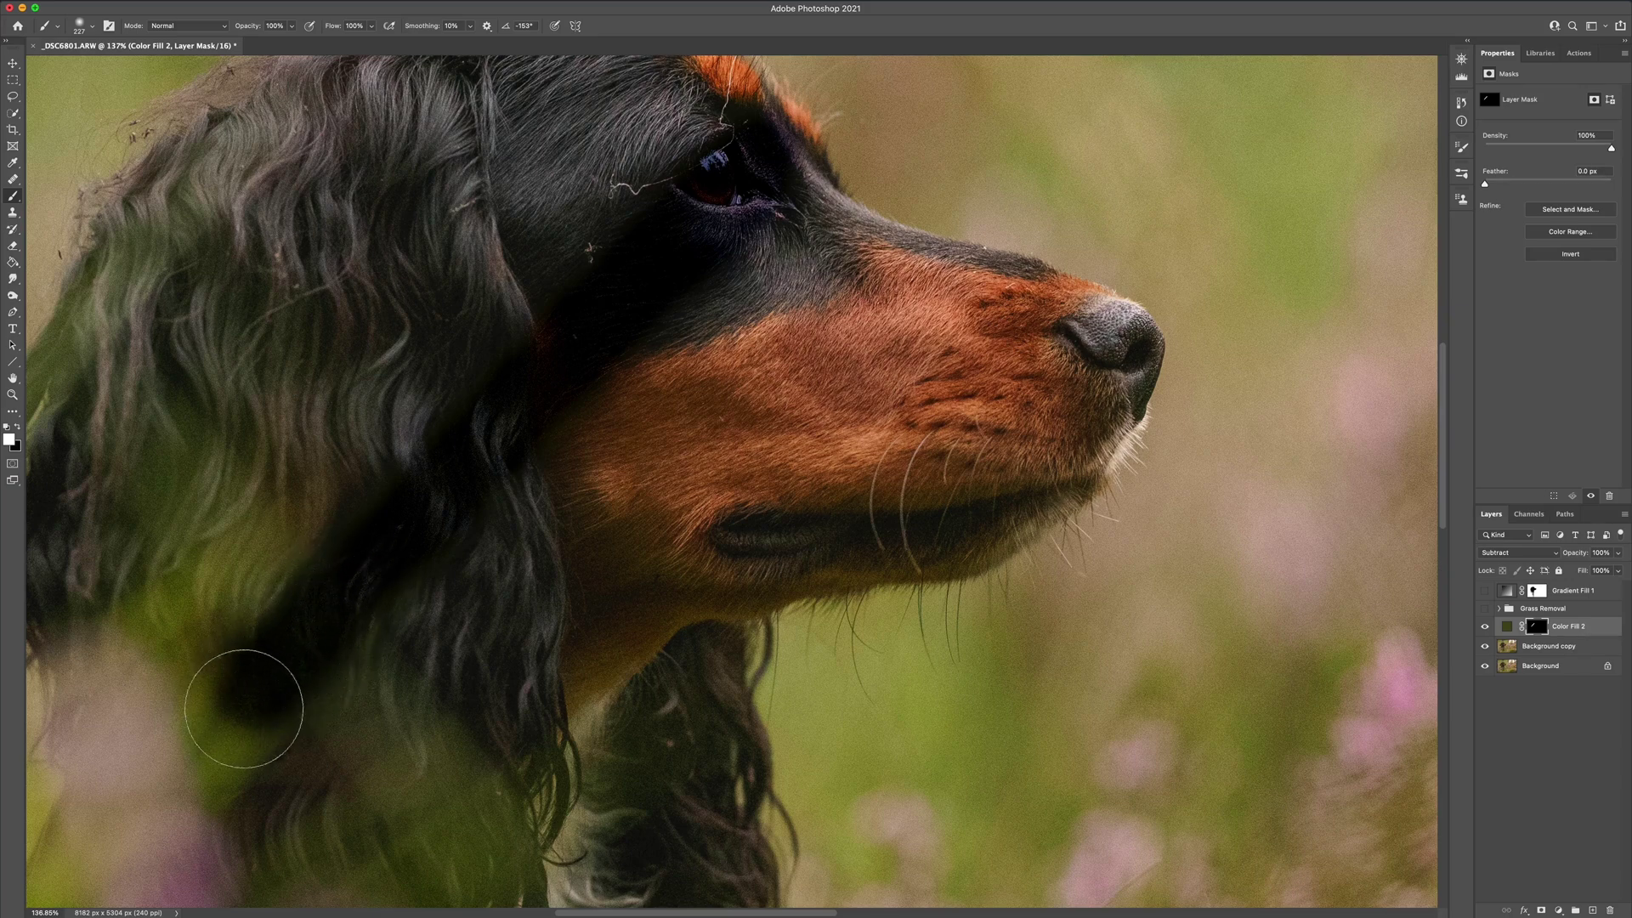
{"action": "mouse_move", "coordinate": [244, 708]}
{"action": "left_mouse_down"}
{"action": "mouse_move", "coordinate": [213, 761]}
{"action": "mouse_move", "coordinate": [212, 712]}
{"action": "mouse_move", "coordinate": [240, 728]}
{"action": "left_mouse_up"}
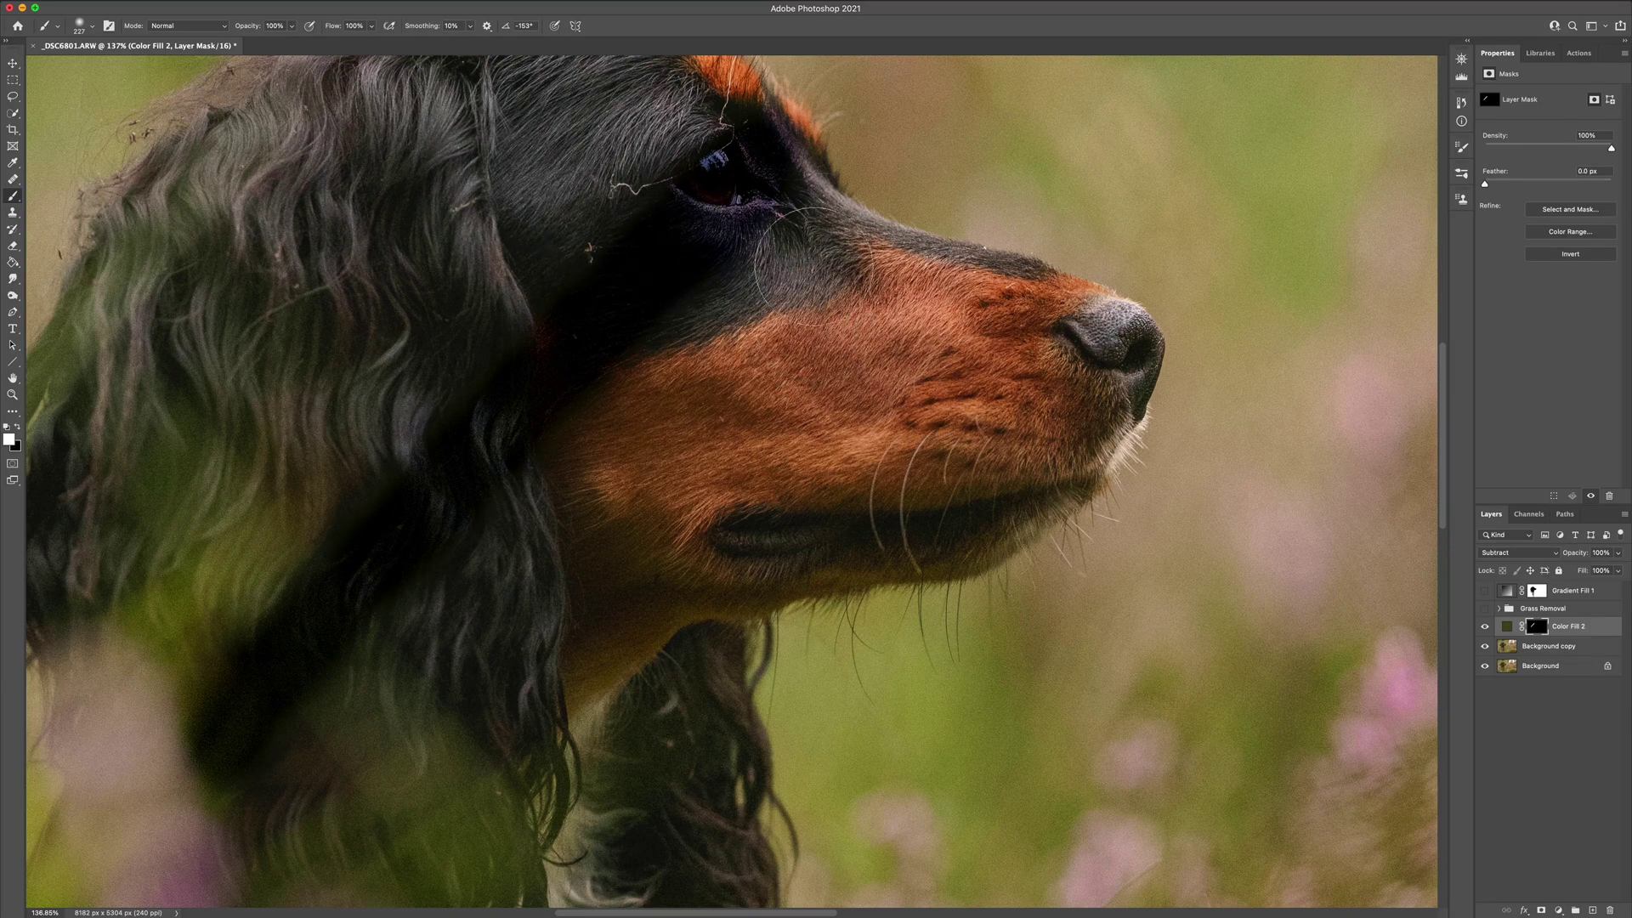
Drop the brush opacity to 20%, recheck the zoomed view, and swap foreground and background colours
{"action": "key", "text": "v"}
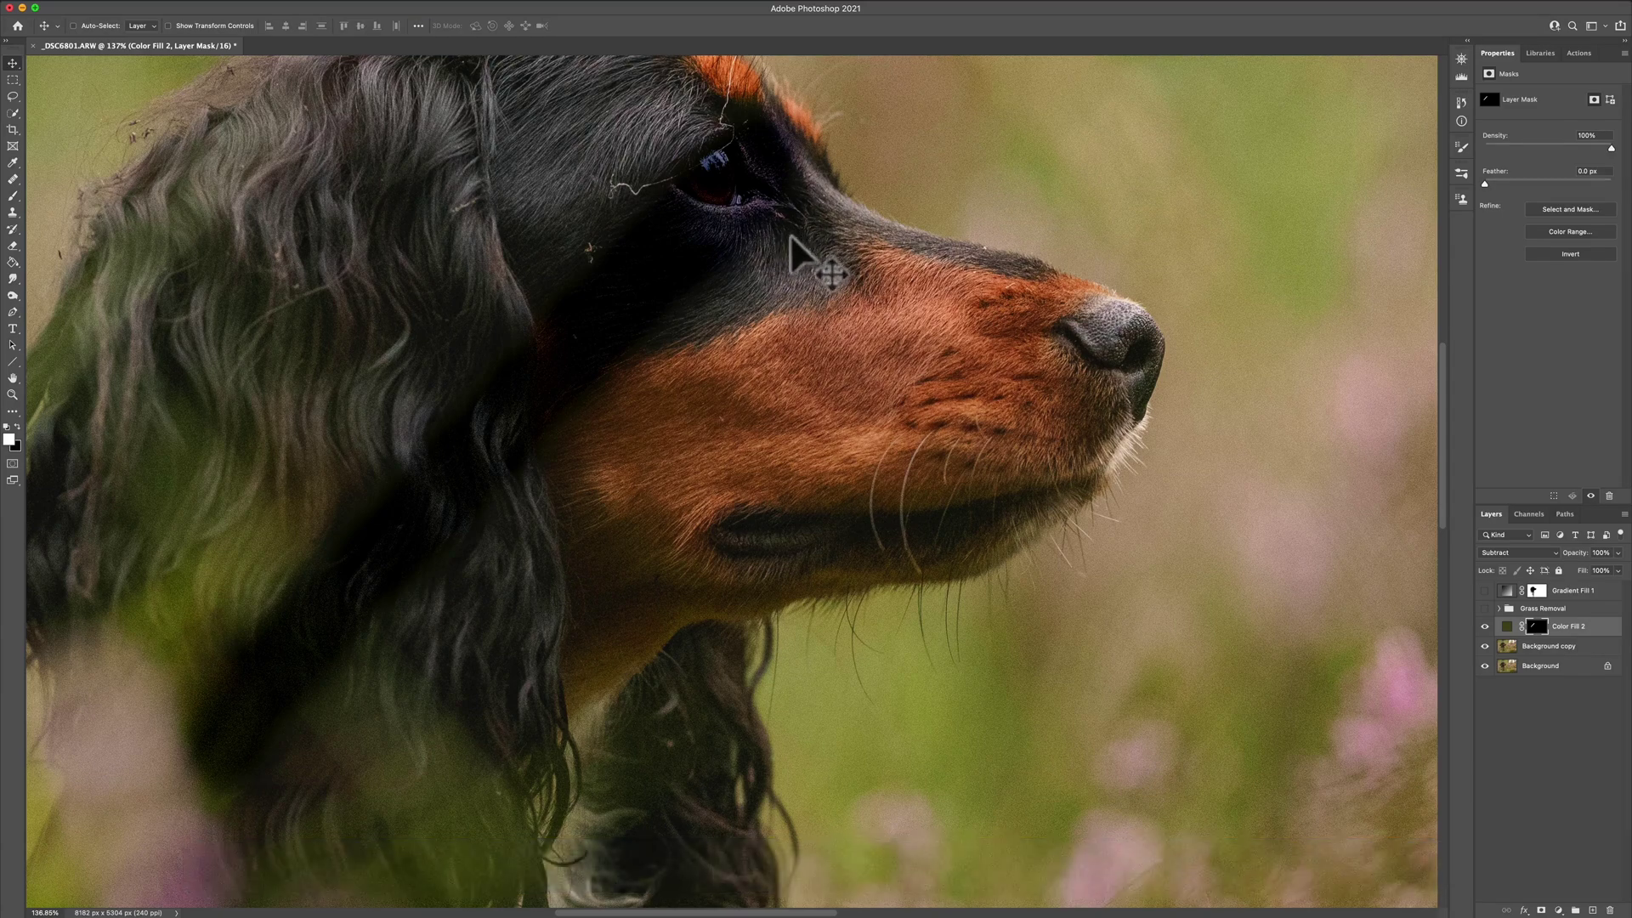
{"action": "key", "text": "b"}
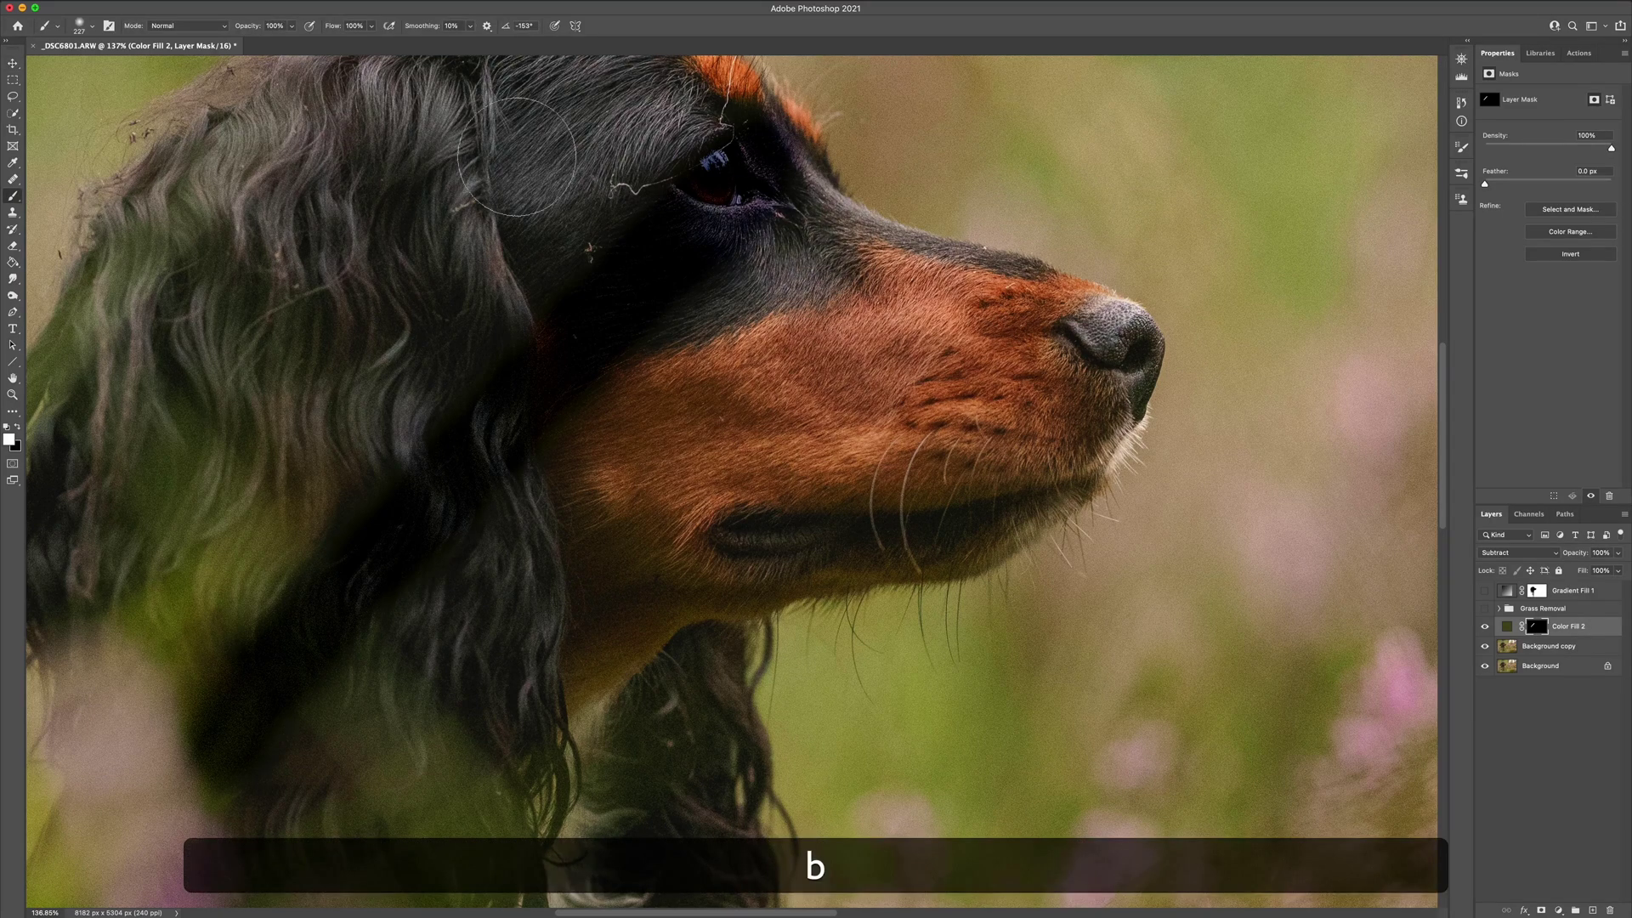
{"action": "key", "text": "2"}
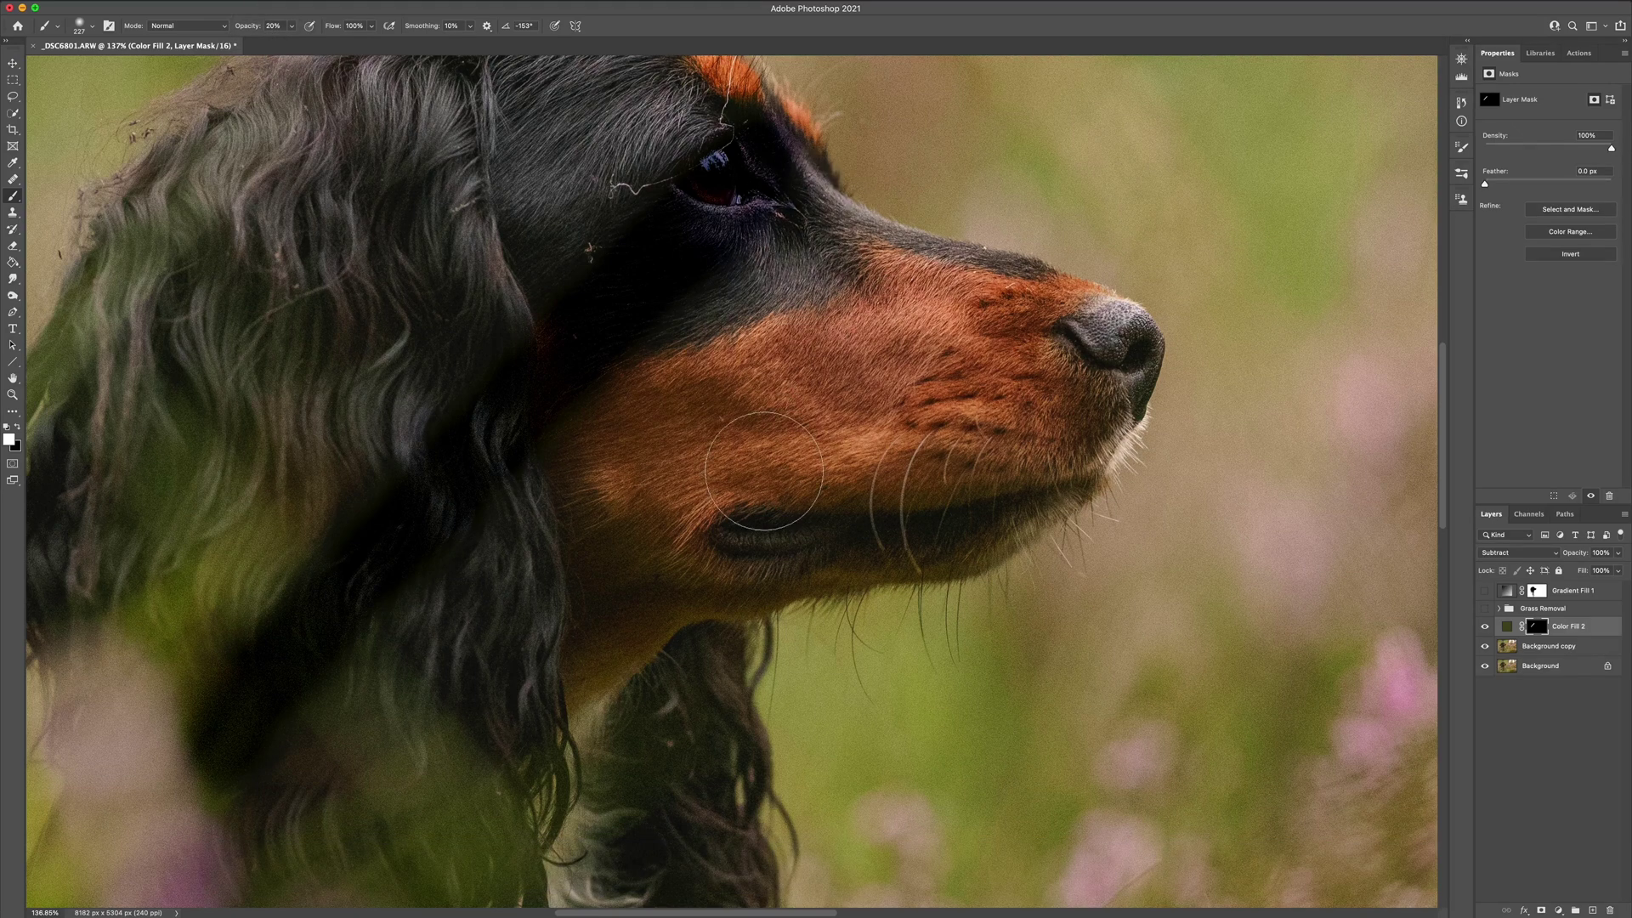
{"action": "key", "text": "v"}
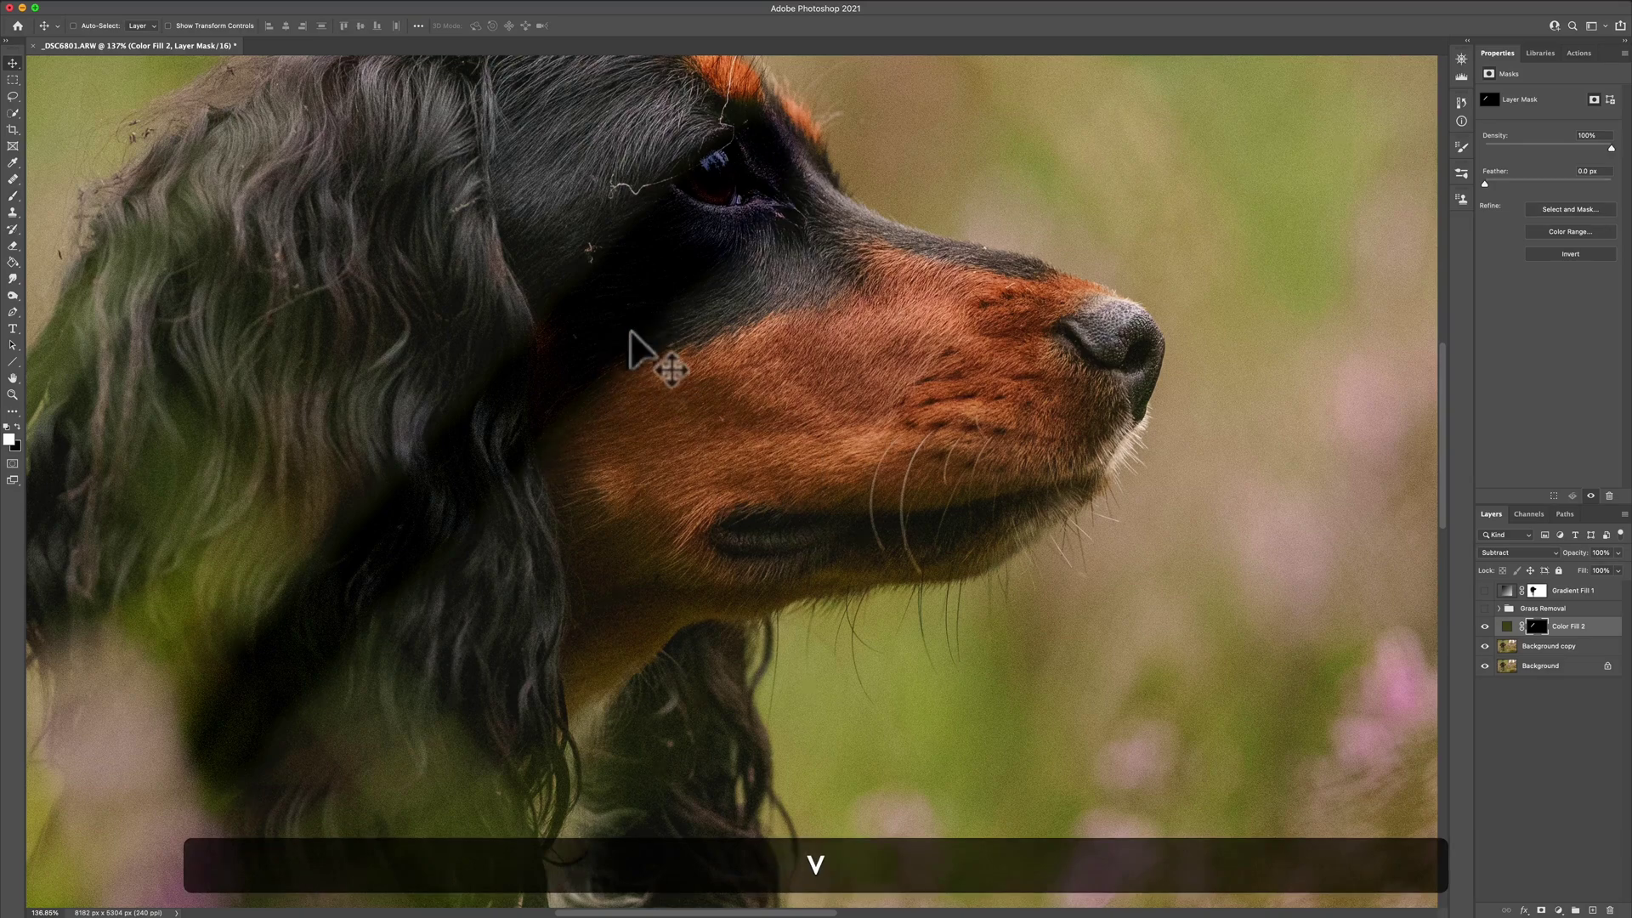
{"action": "scroll", "coordinate": [641, 336], "scroll_direction": "down", "scroll_amount": 5}
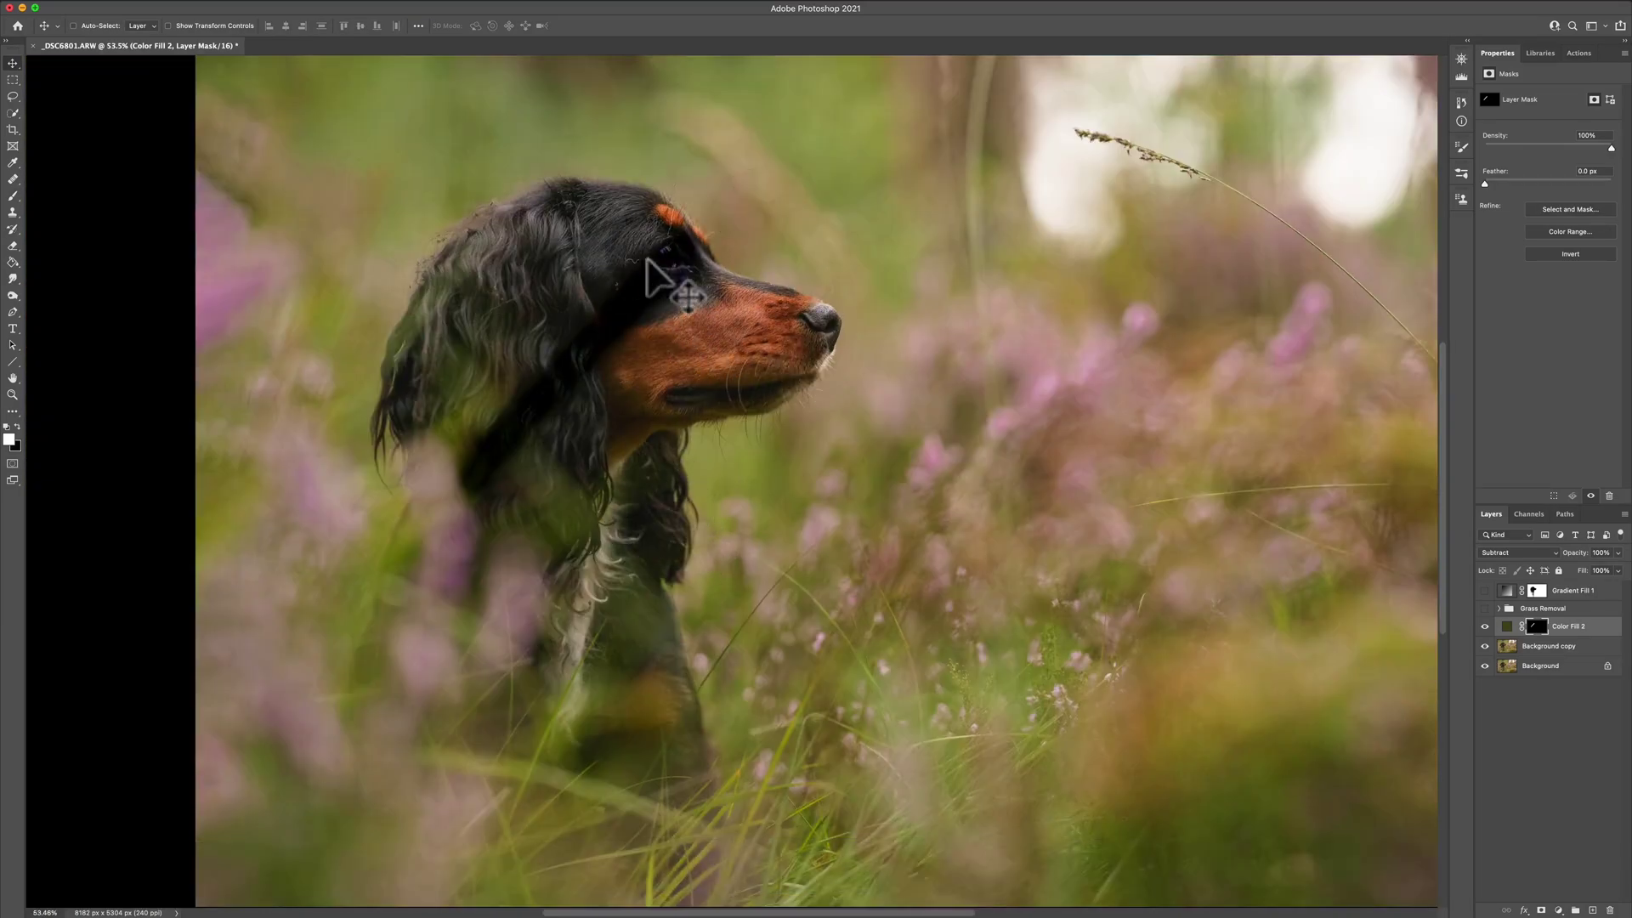
{"action": "scroll", "coordinate": [650, 255], "scroll_direction": "up", "scroll_amount": 3}
{"action": "scroll", "coordinate": [650, 255], "scroll_direction": "up", "scroll_amount": 3}
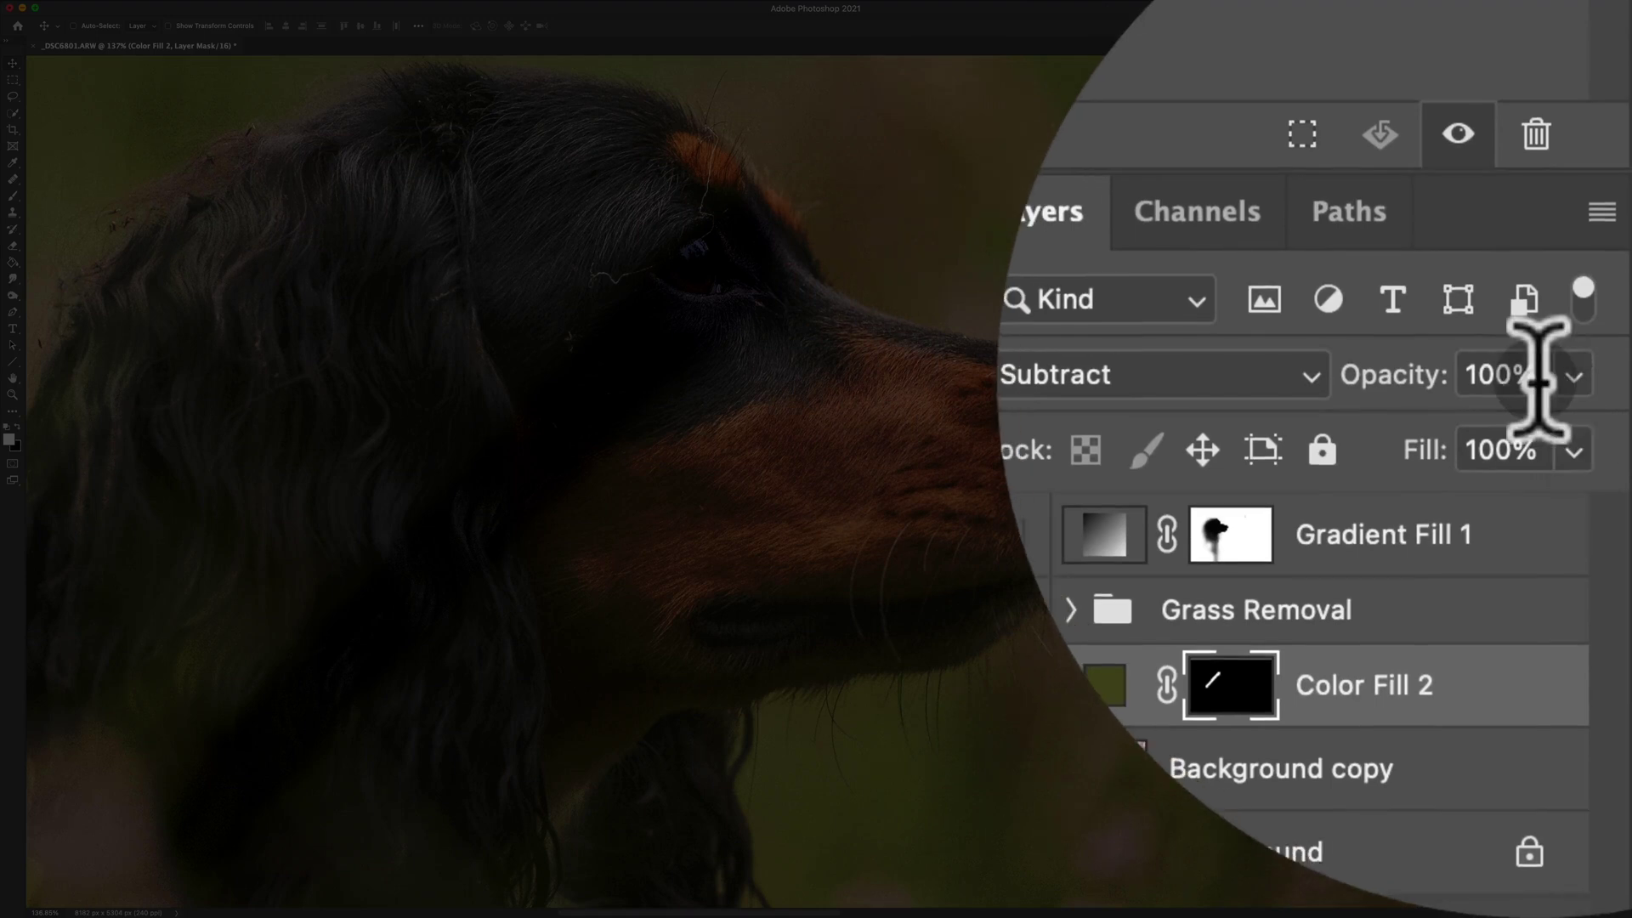
{"action": "key", "text": "x"}
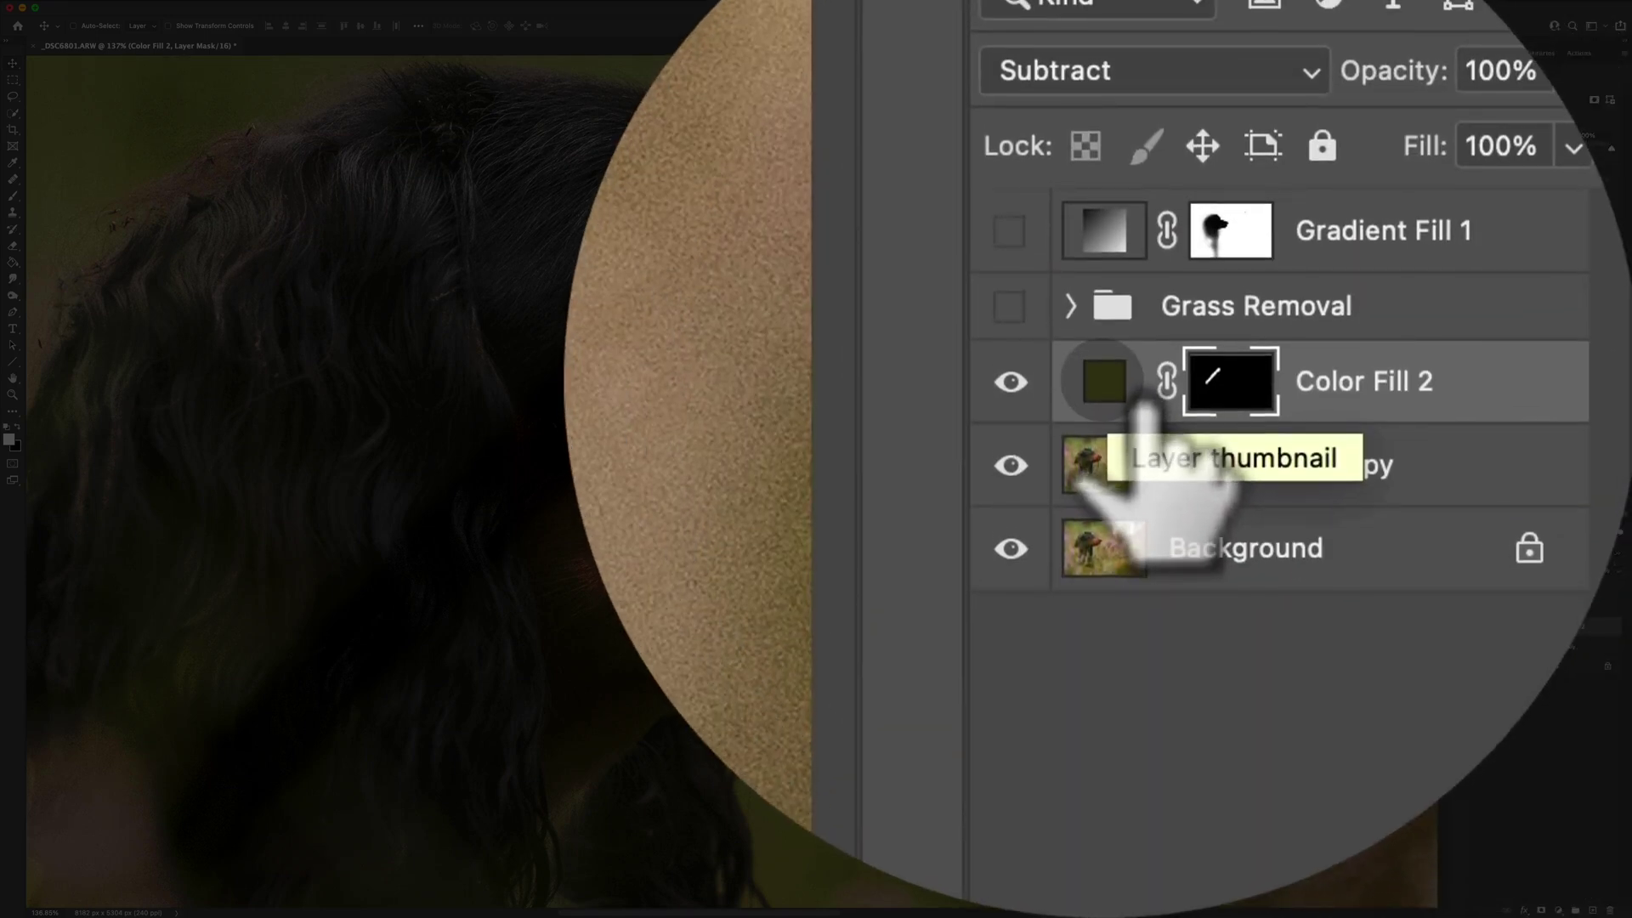
Darken Color Fill 2's colour from 31341b to 17190d in the Color Picker
{"action": "double_click", "coordinate": [1508, 626]}
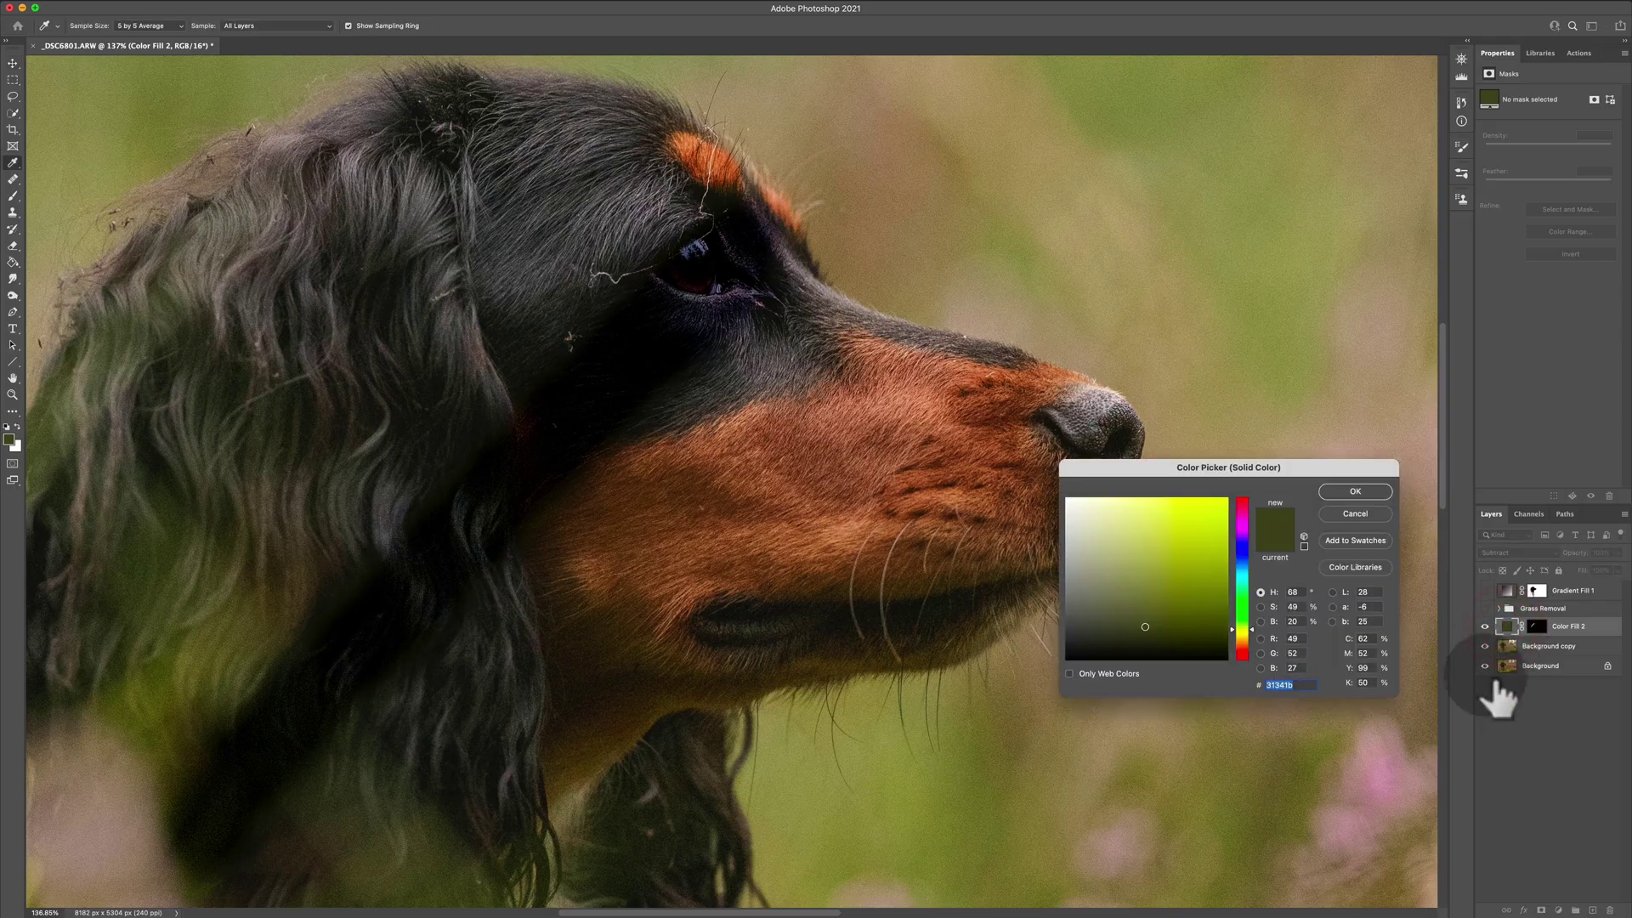
{"action": "left_click_drag", "start_coordinate": [1205, 469], "coordinate": [1092, 189]}
{"action": "left_click", "coordinate": [1031, 339]}
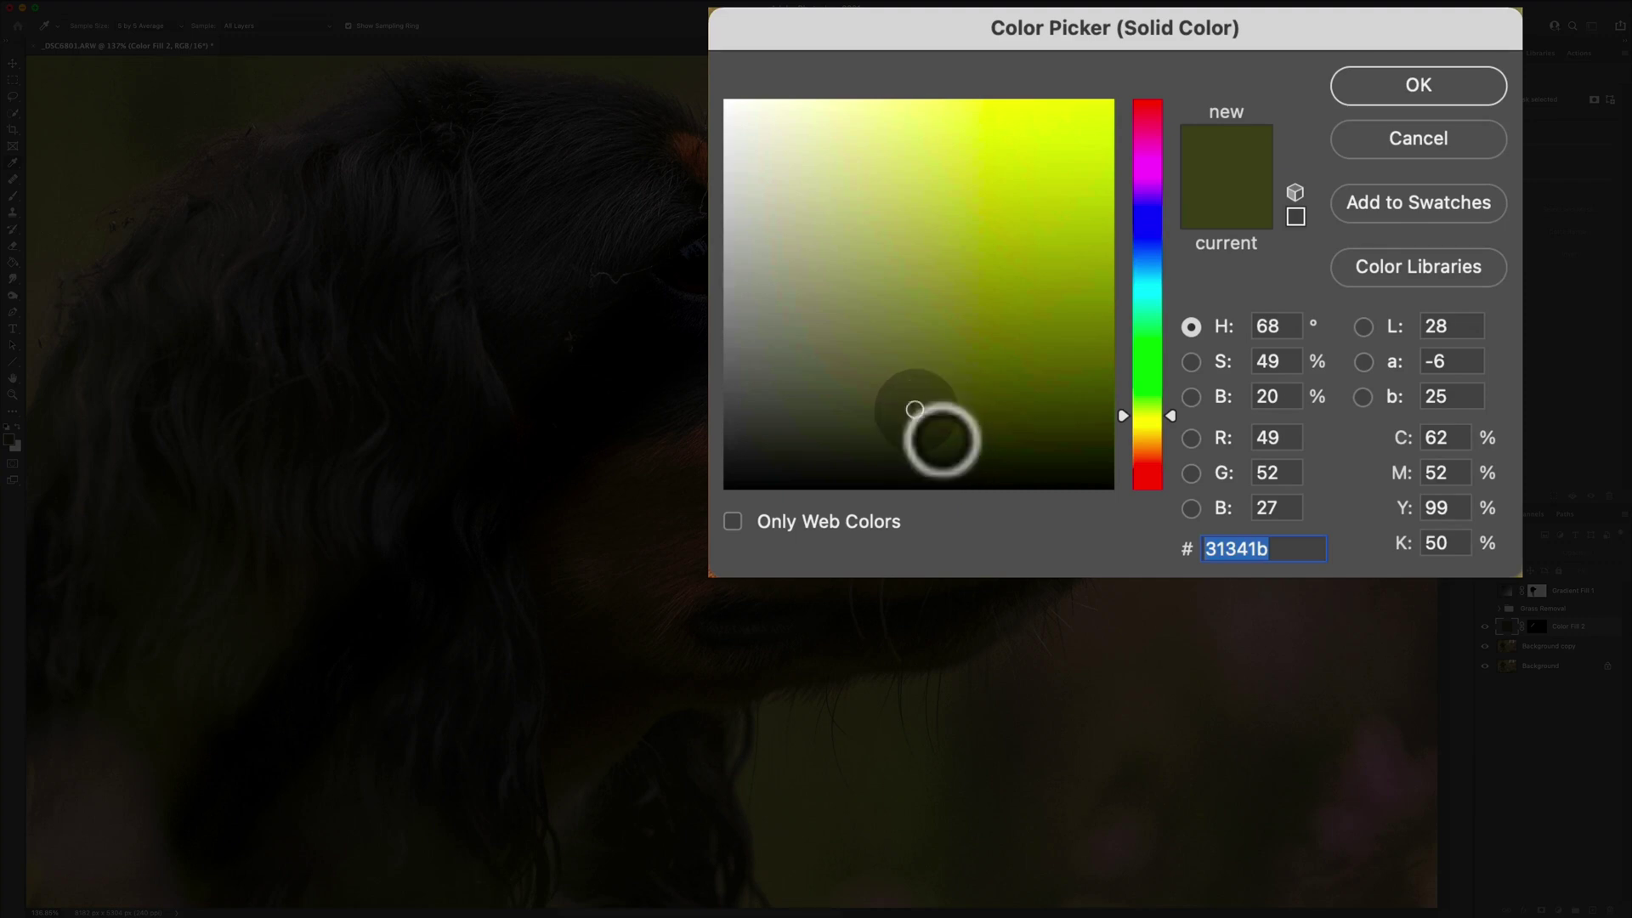
{"action": "left_click_drag", "start_coordinate": [941, 440], "coordinate": [940, 475]}
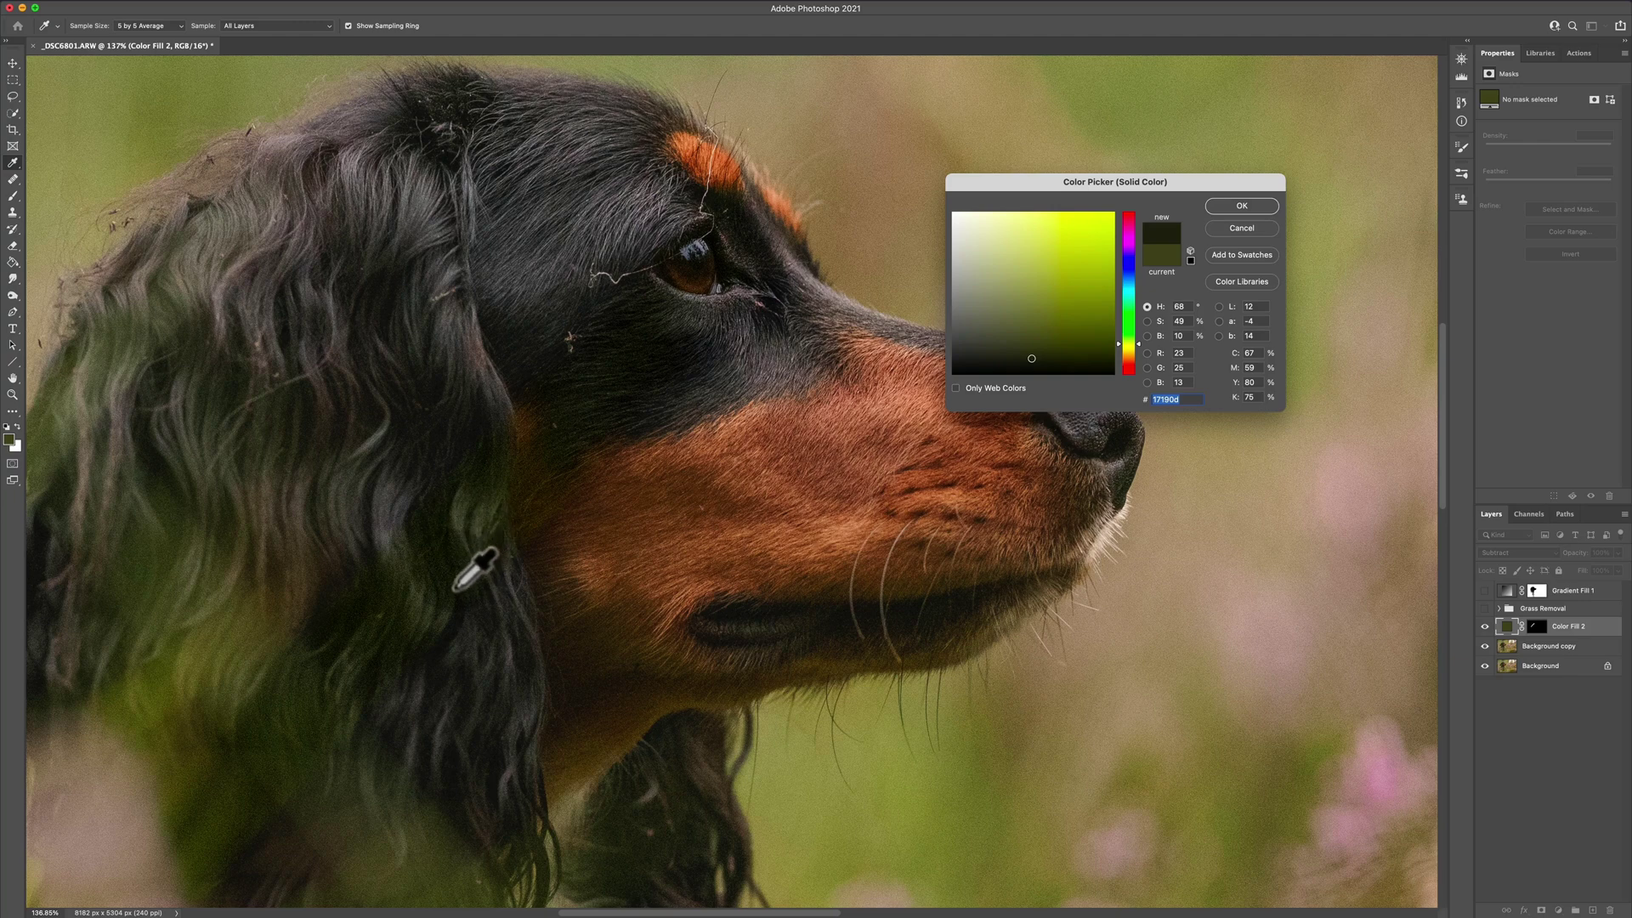
{"action": "left_click", "coordinate": [1033, 360]}
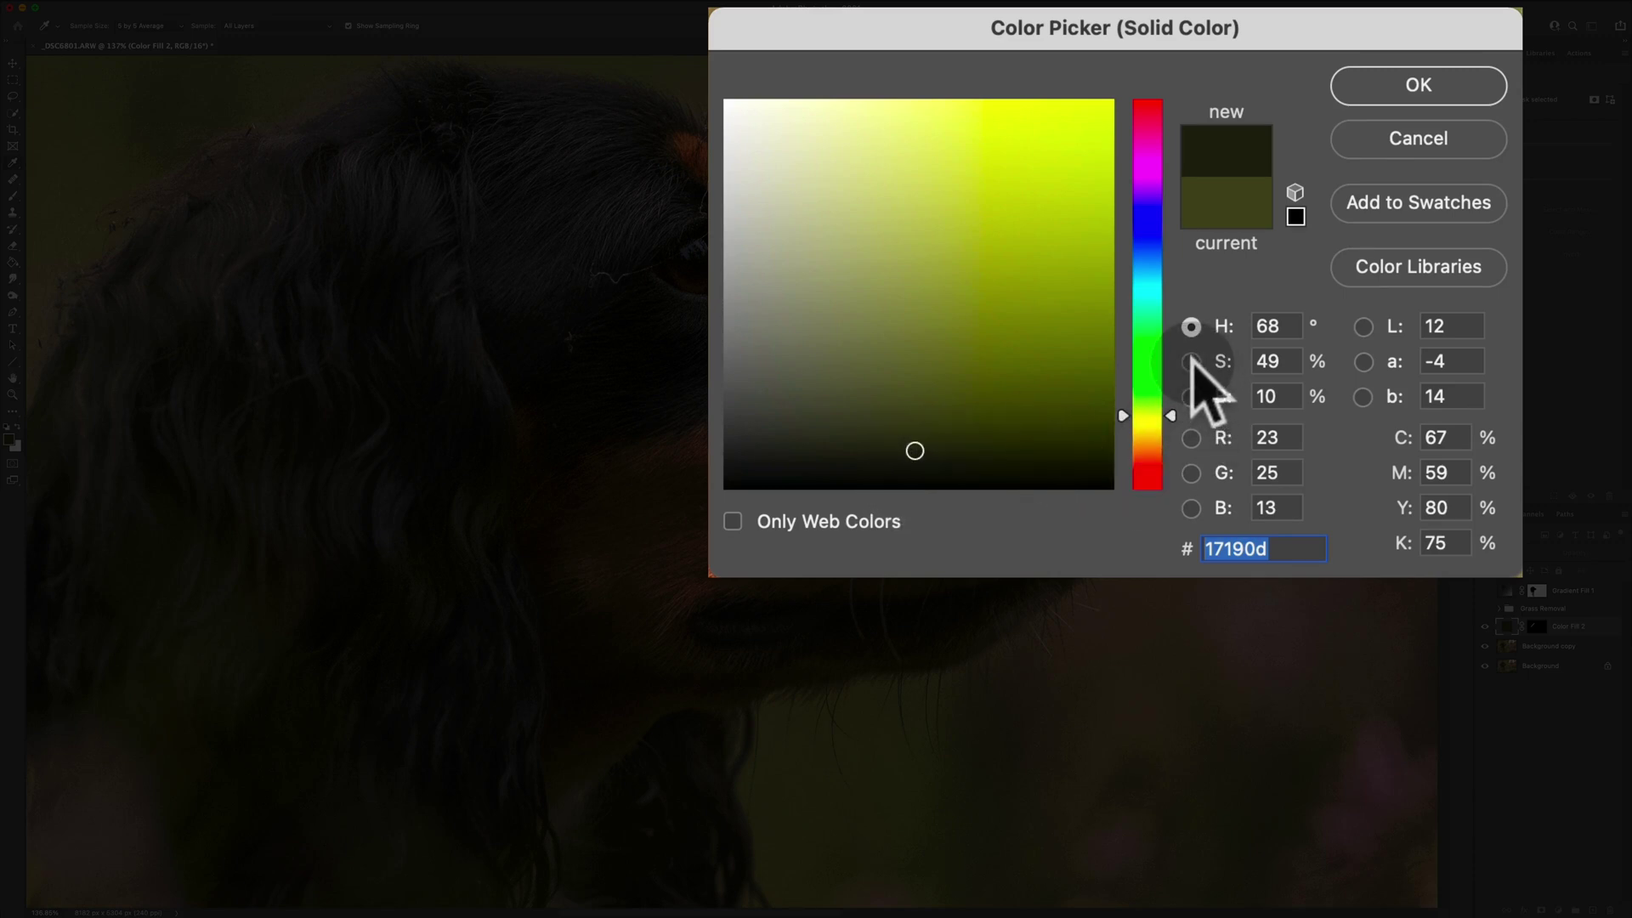
Nudge Color Fill 2's dark olive to slightly higher saturation and apply the colour
{"action": "left_click", "coordinate": [1191, 361]}
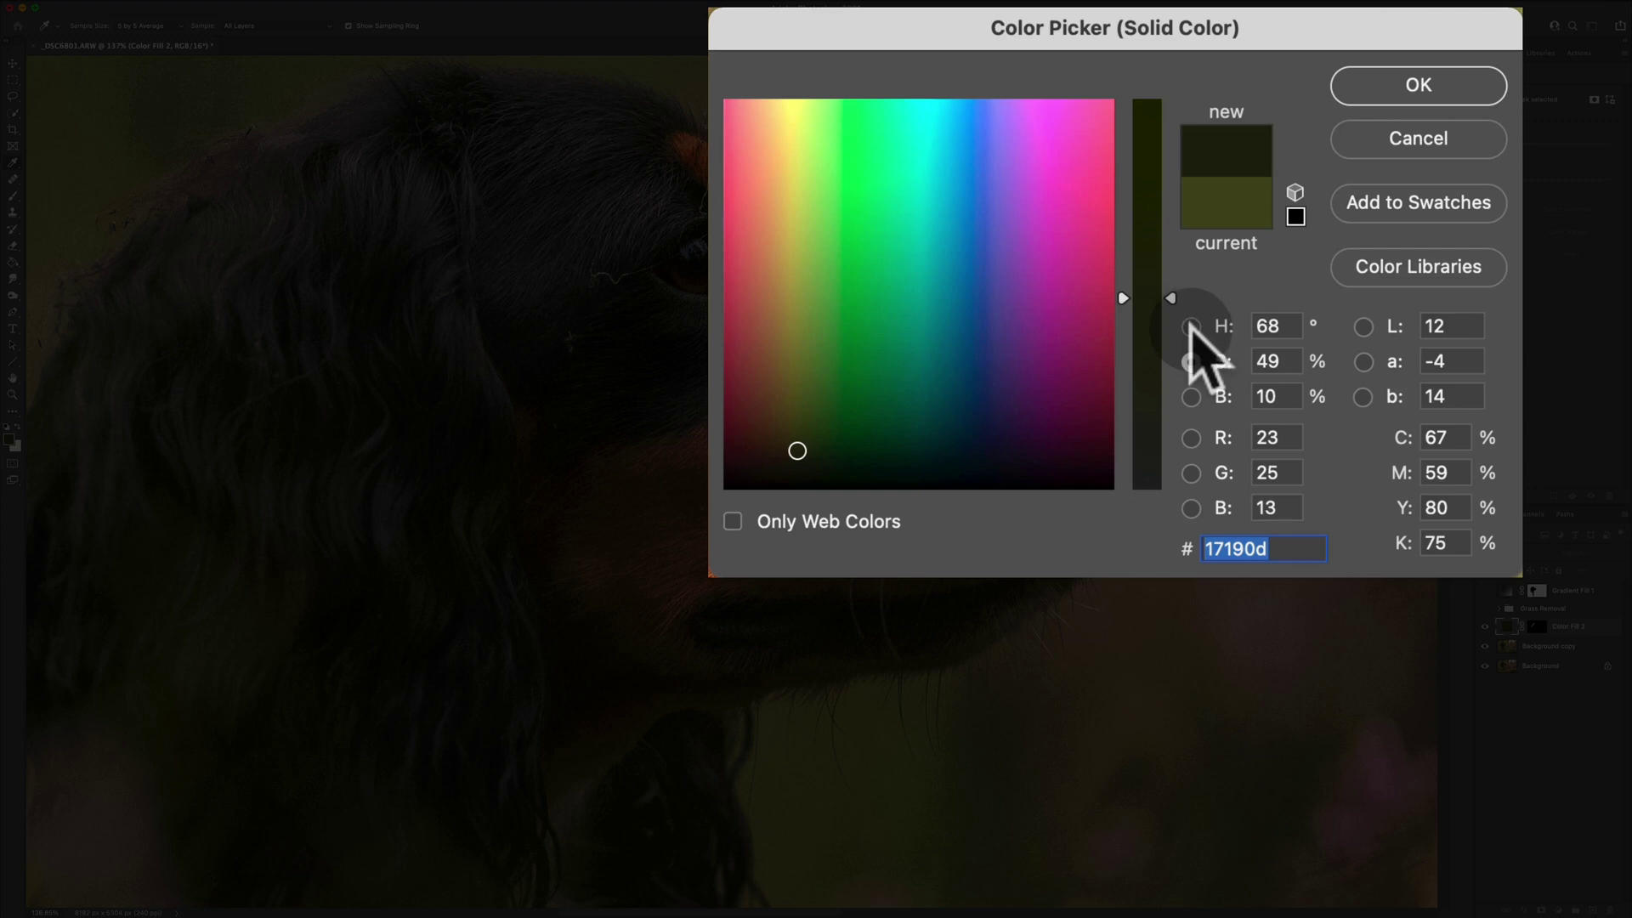
{"action": "left_click", "coordinate": [1191, 327]}
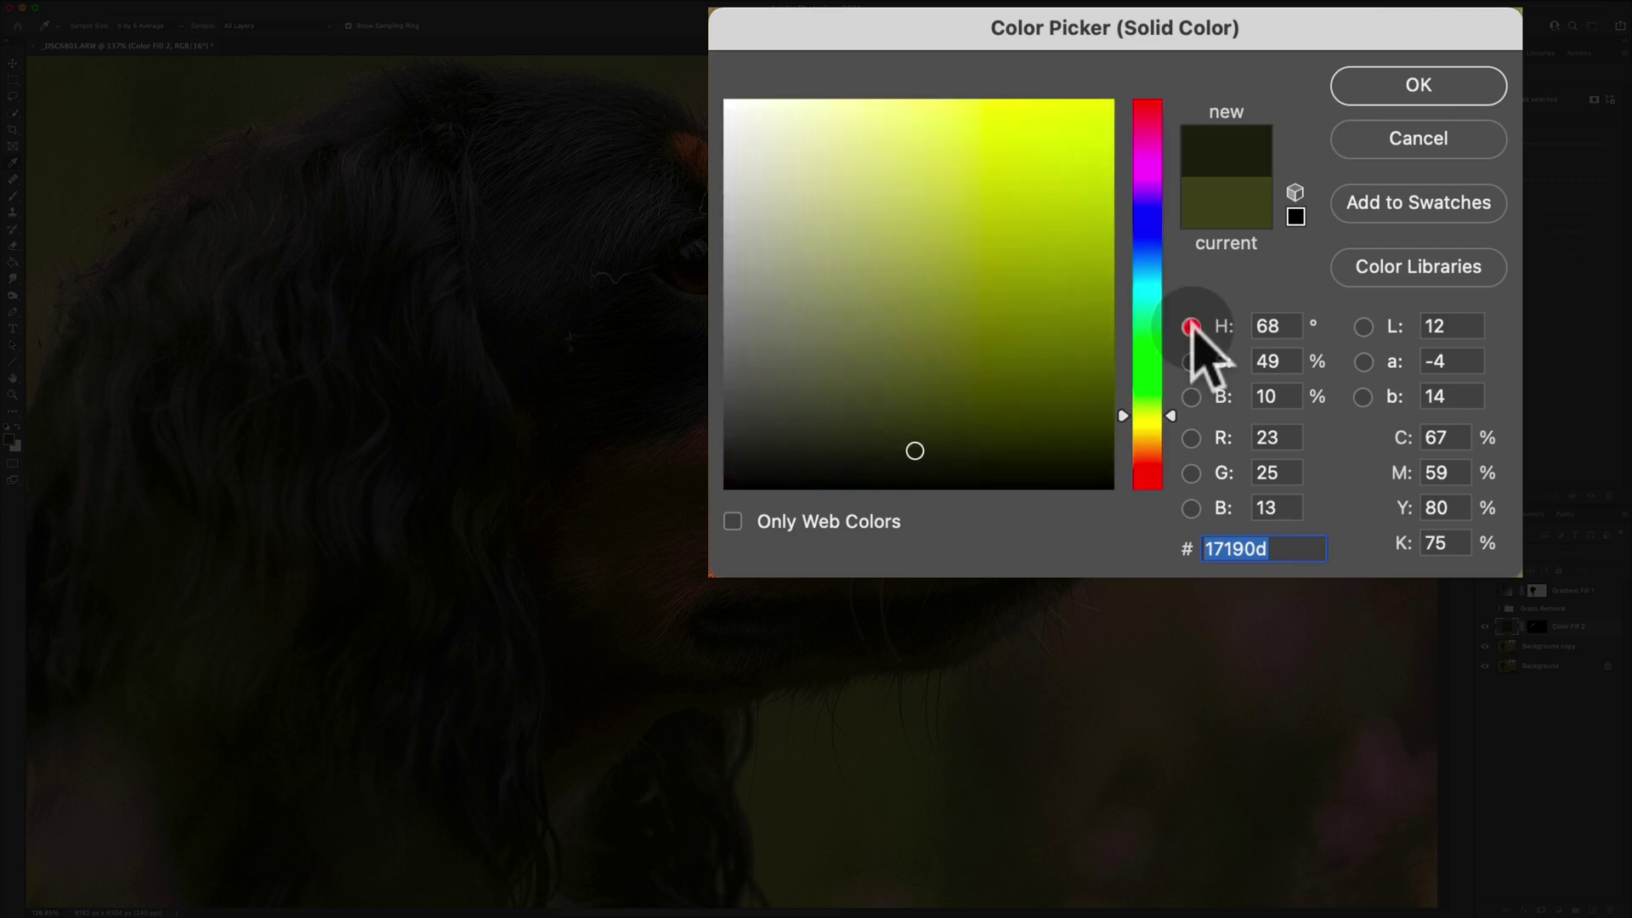
{"action": "left_click", "coordinate": [919, 453]}
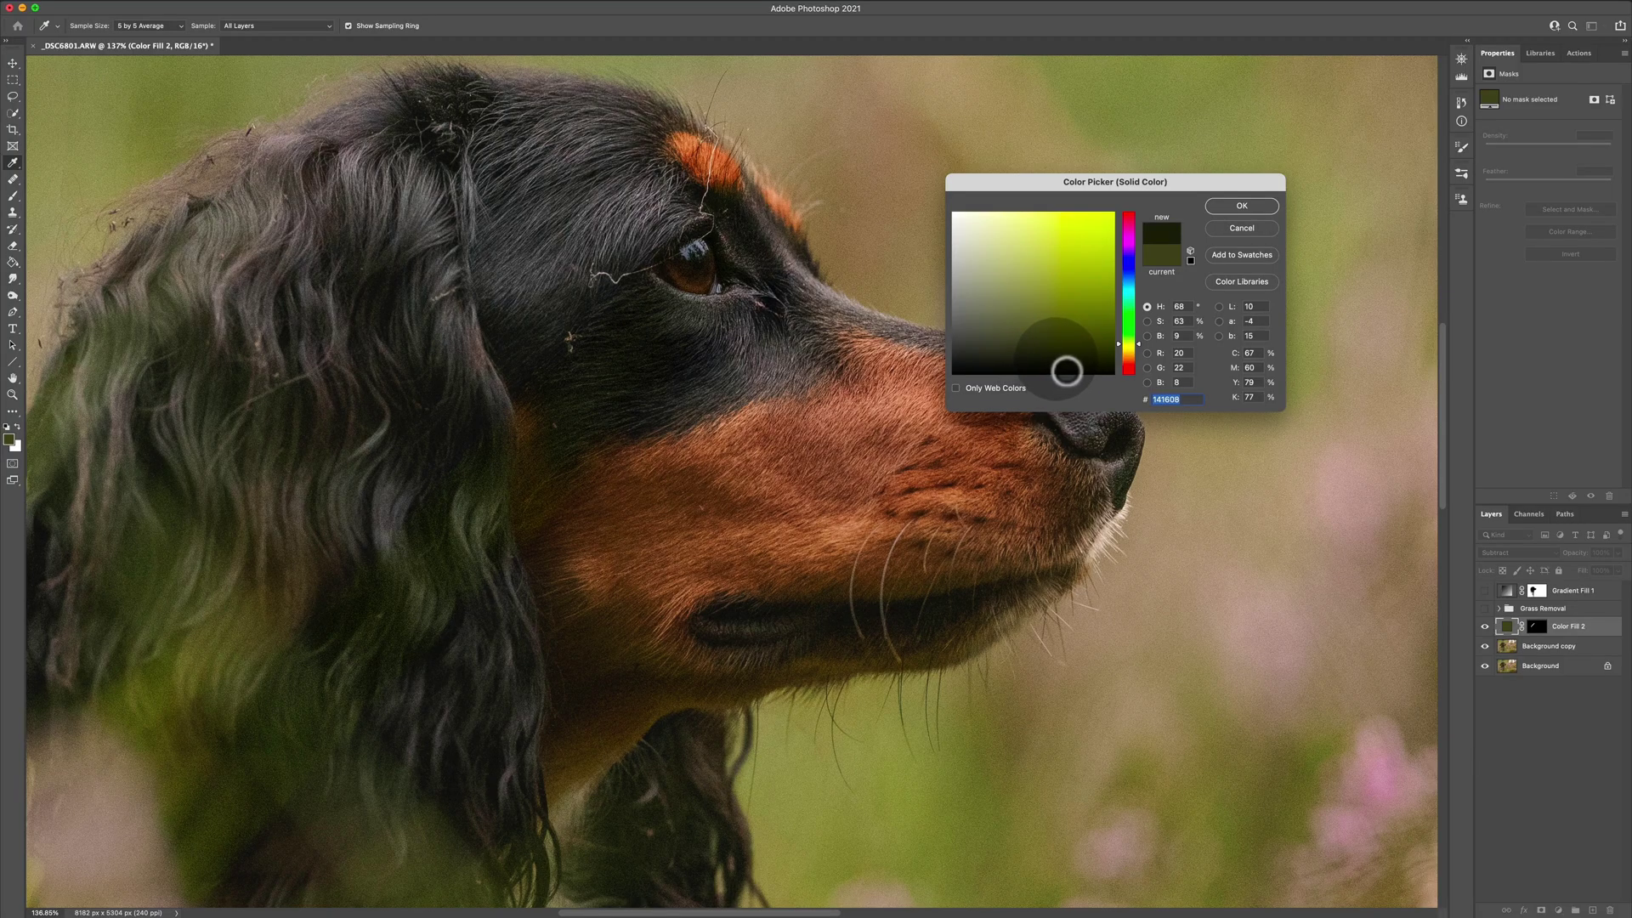
{"action": "left_click_drag", "start_coordinate": [1070, 370], "coordinate": [1080, 371]}
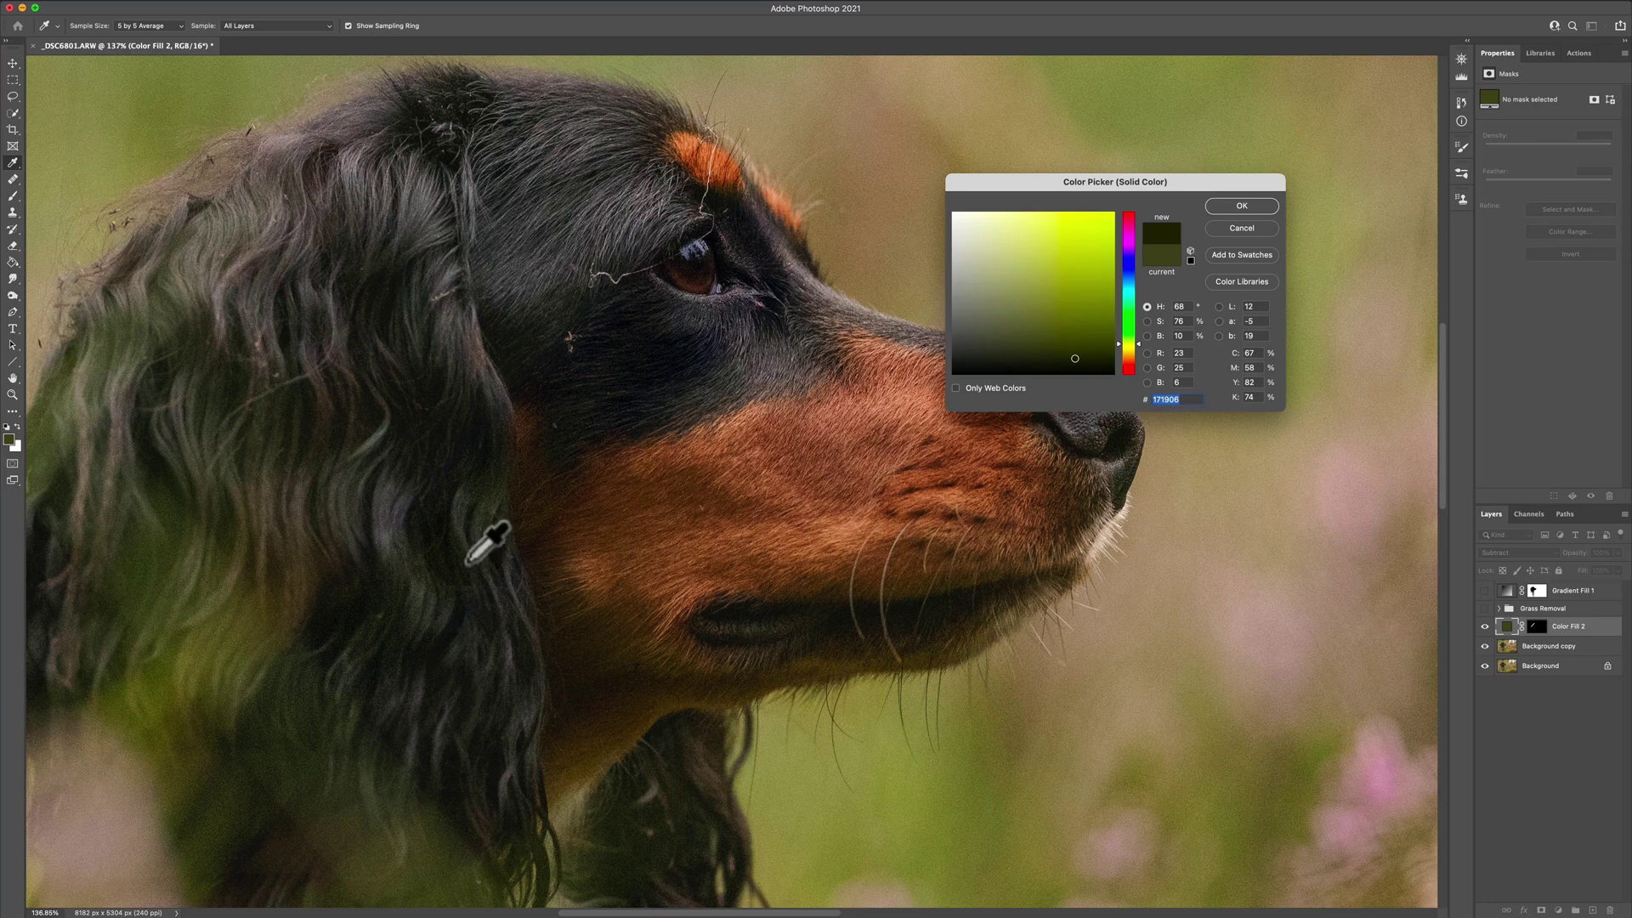
{"action": "left_click_drag", "start_coordinate": [1109, 417], "coordinate": [856, 313]}
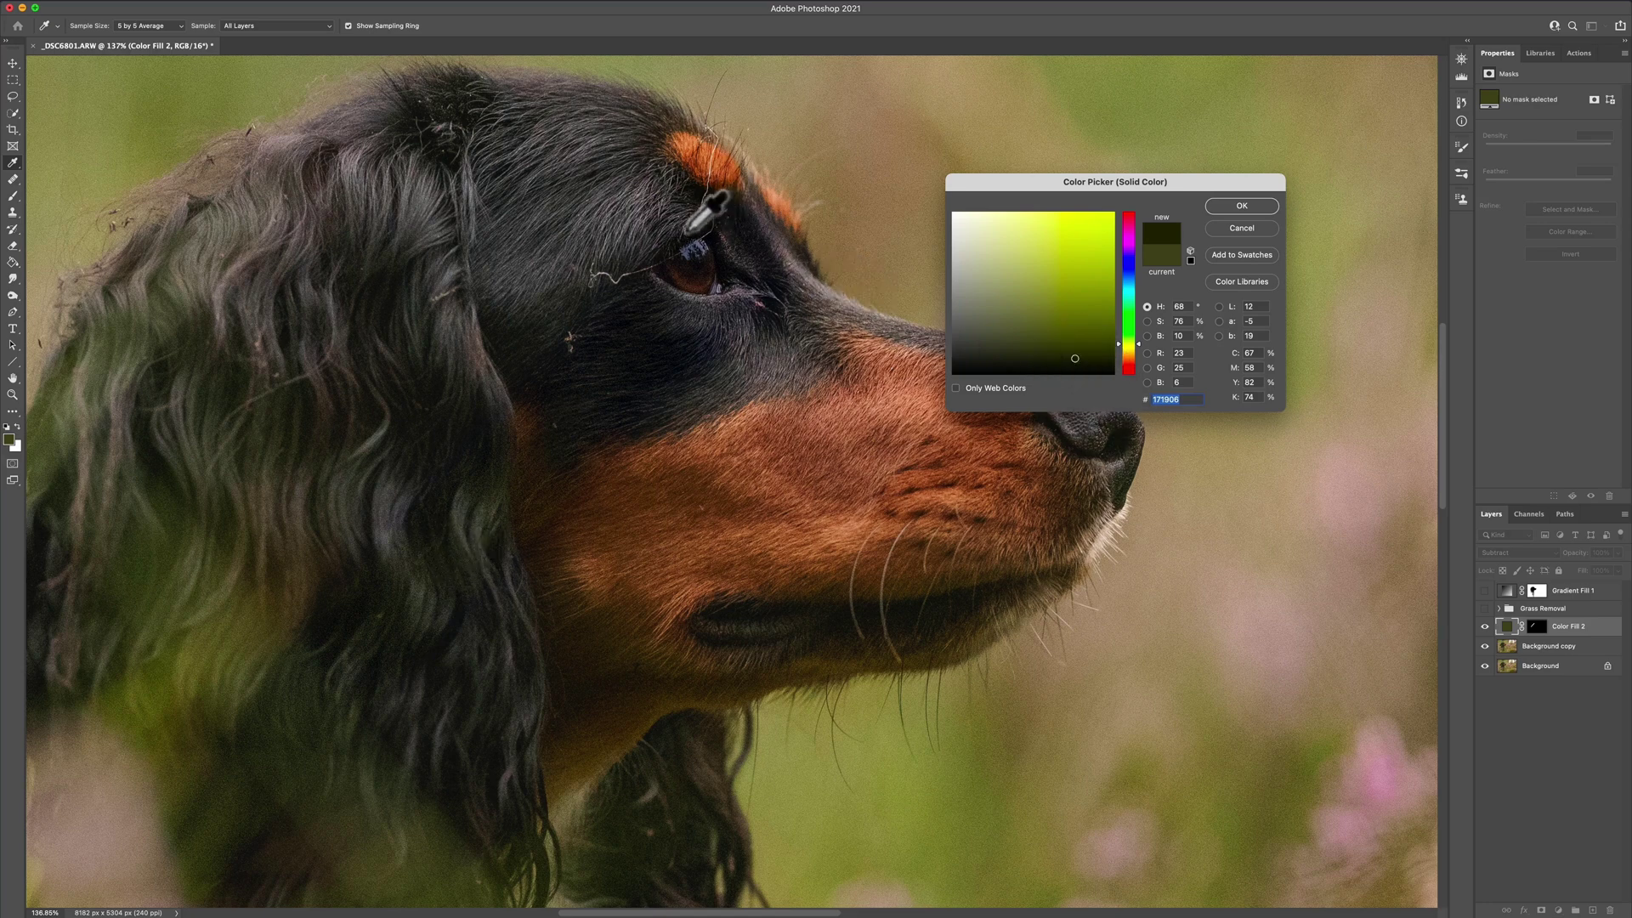
{"action": "left_click", "coordinate": [1094, 367]}
{"action": "left_click_drag", "start_coordinate": [1095, 367], "coordinate": [1069, 370]}
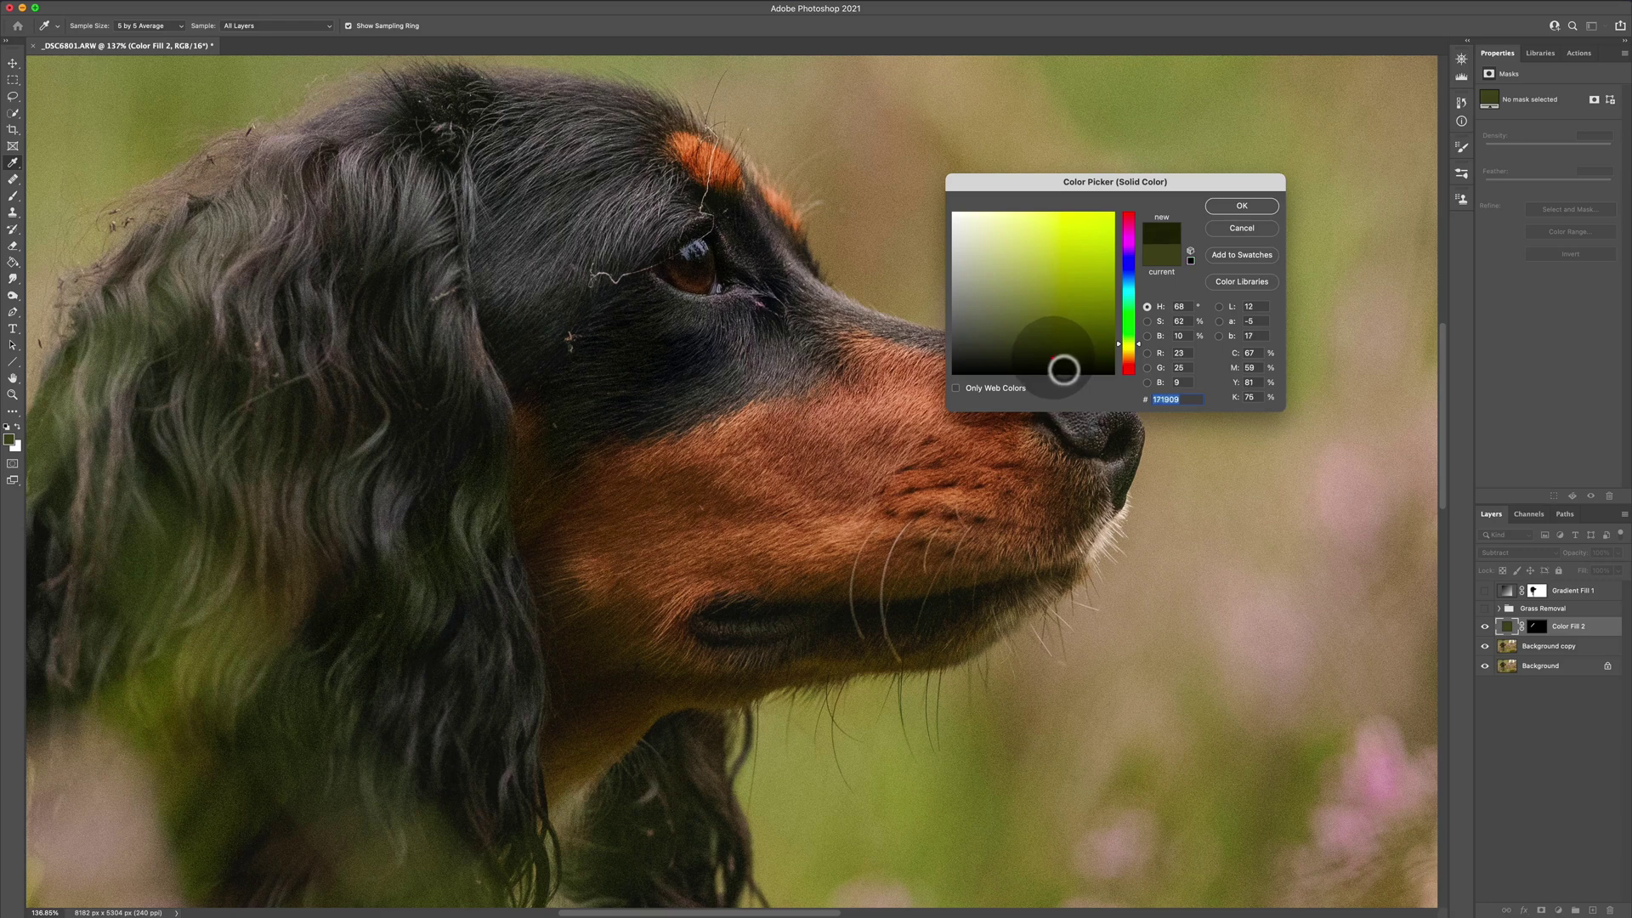
{"action": "left_click_drag", "start_coordinate": [1064, 370], "coordinate": [1063, 370]}
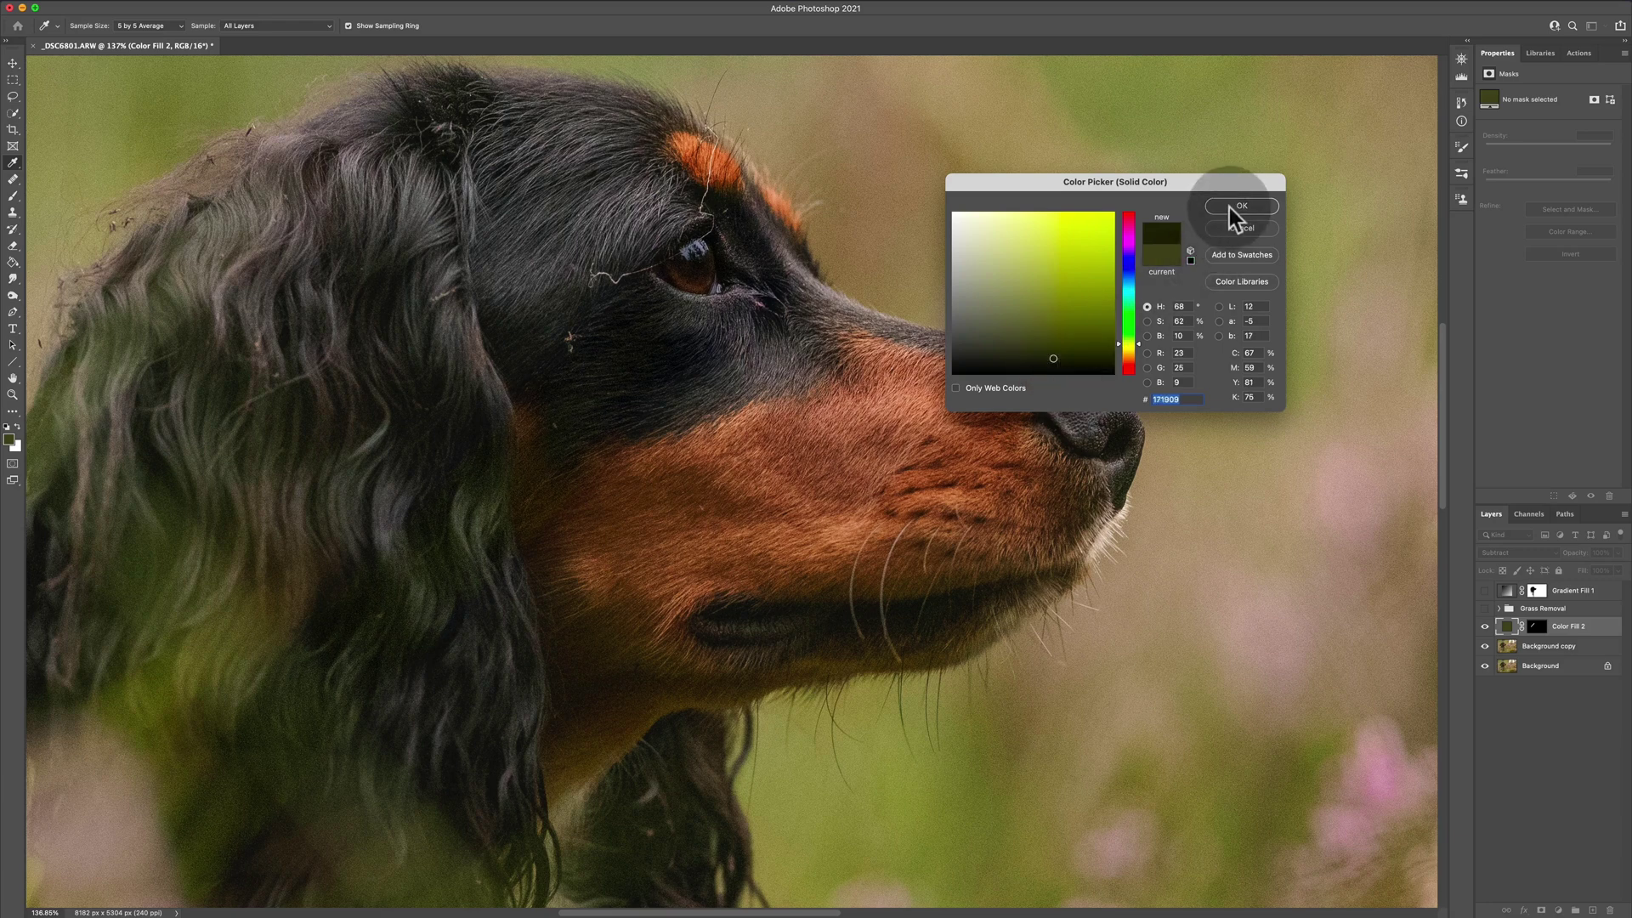
{"action": "left_click", "coordinate": [1241, 206]}
{"action": "key", "text": "v"}
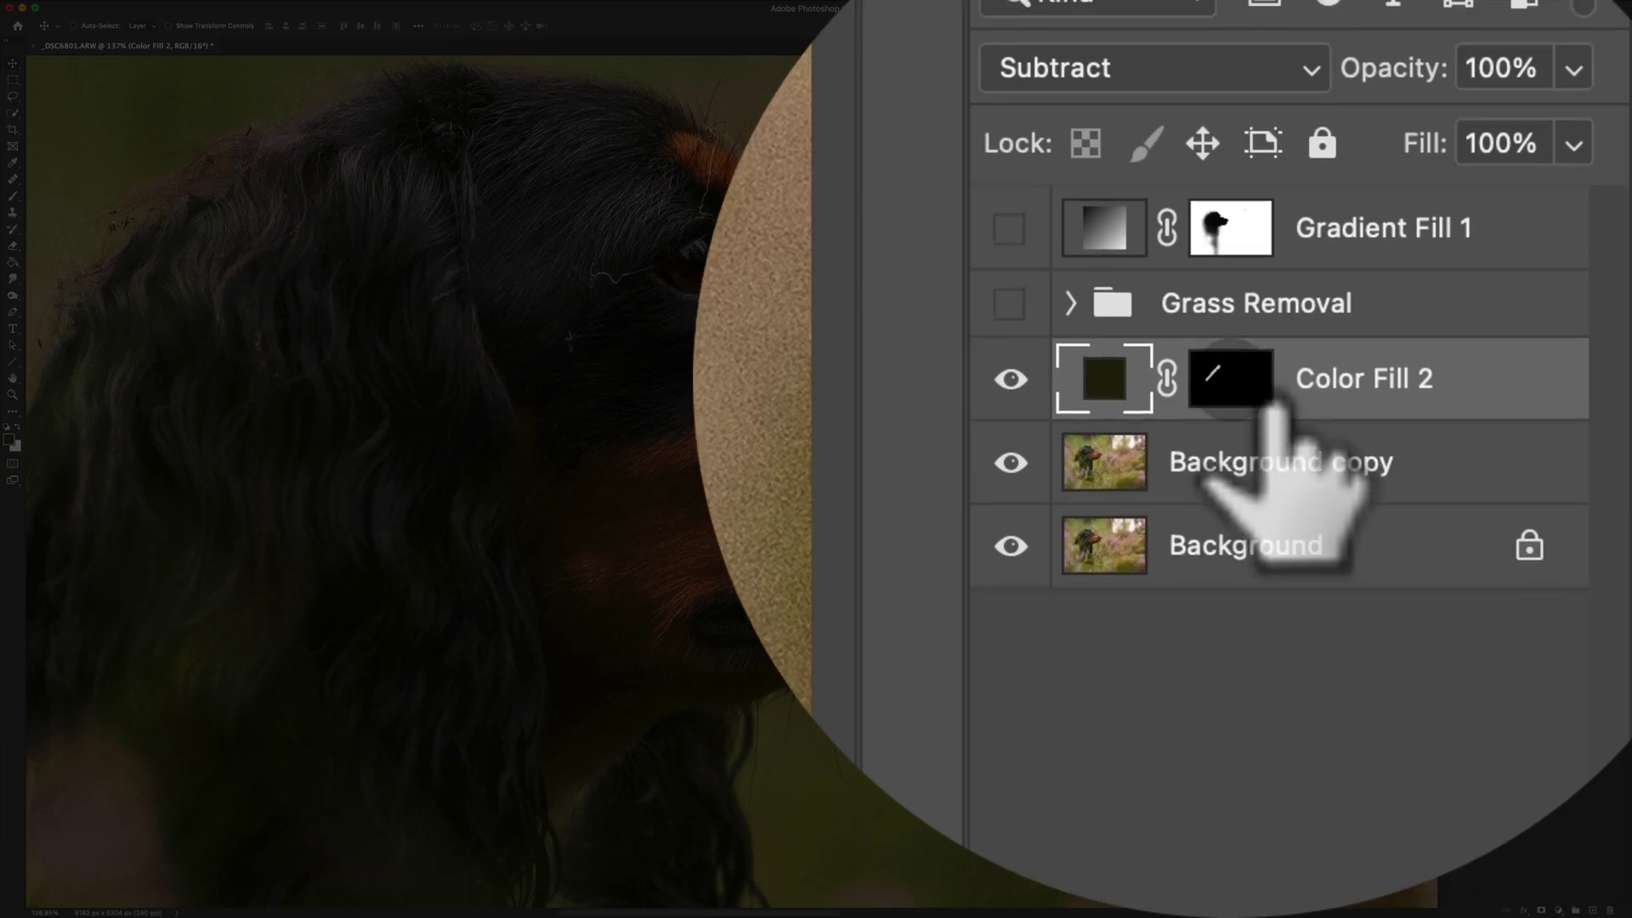
Target Color Fill 2's mask, shrink the brush to about 181 px, and make black the painting colour
{"action": "left_click", "coordinate": [1272, 399]}
{"action": "key", "text": "b"}
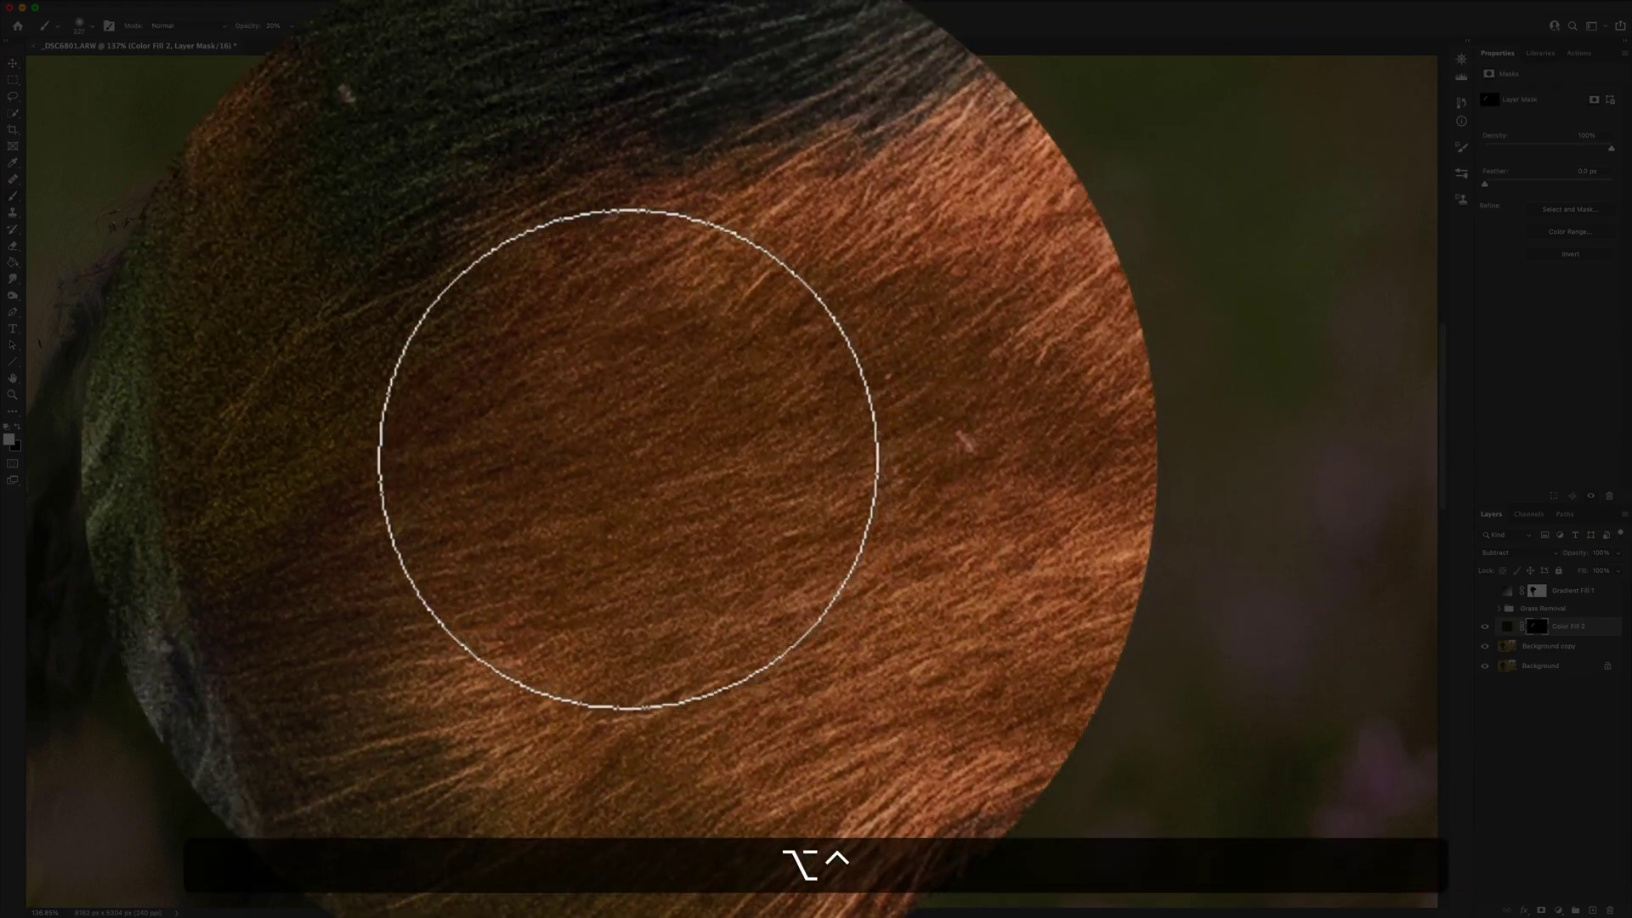
{"action": "left_click_drag", "start_coordinate": [647, 459], "coordinate": [626, 459]}
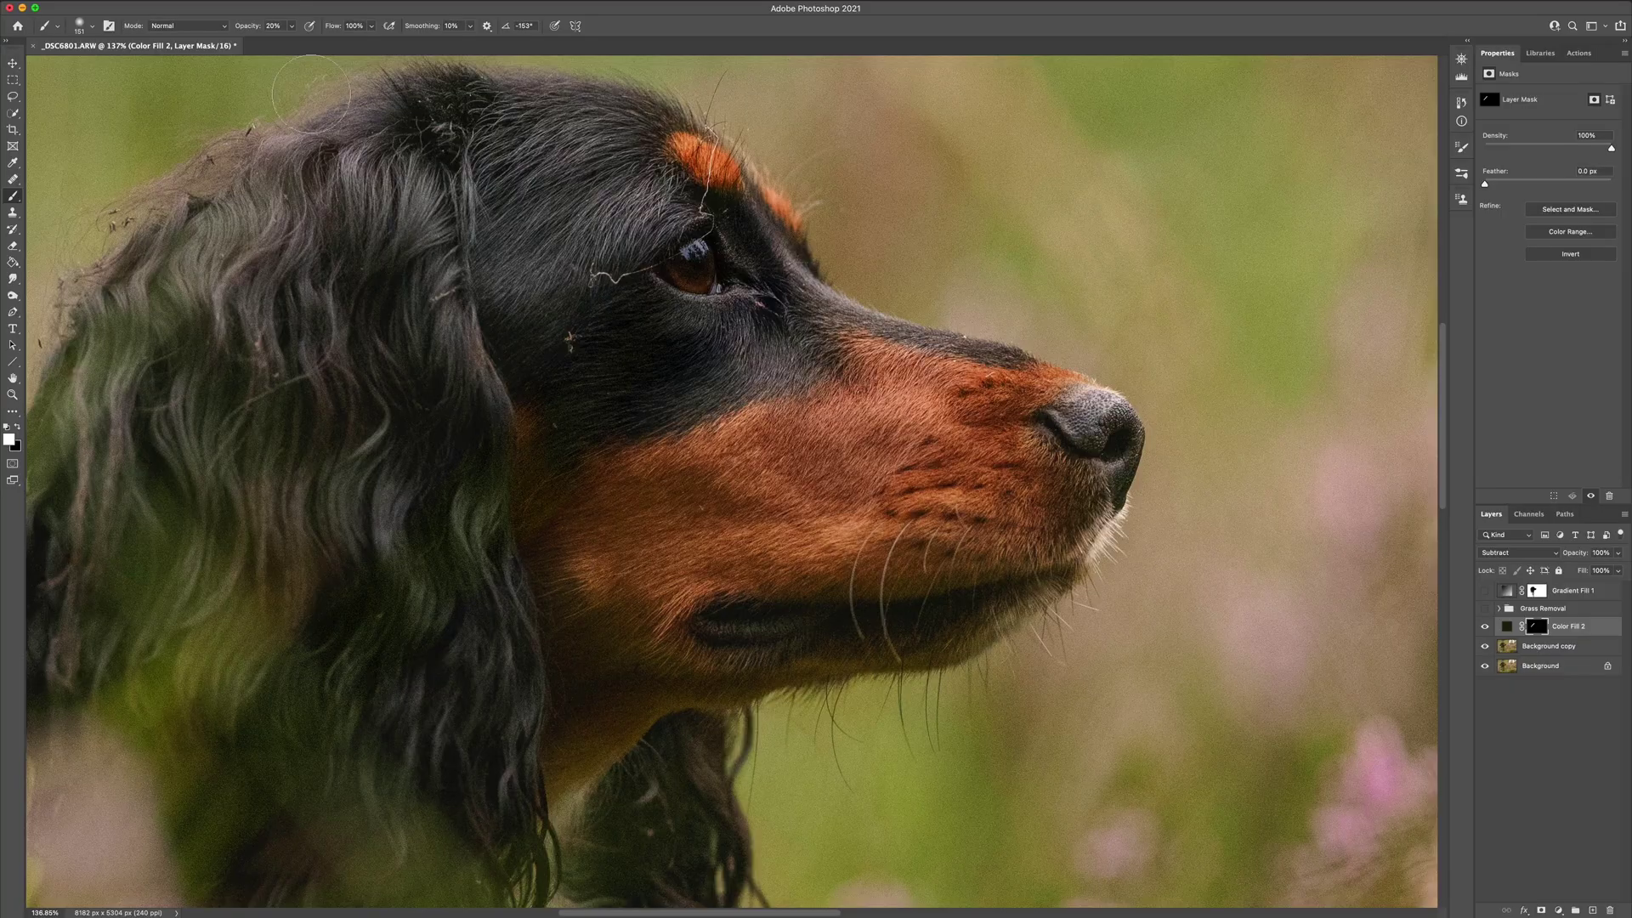
{"action": "left_click", "coordinate": [276, 25]}
{"action": "key", "text": "v"}
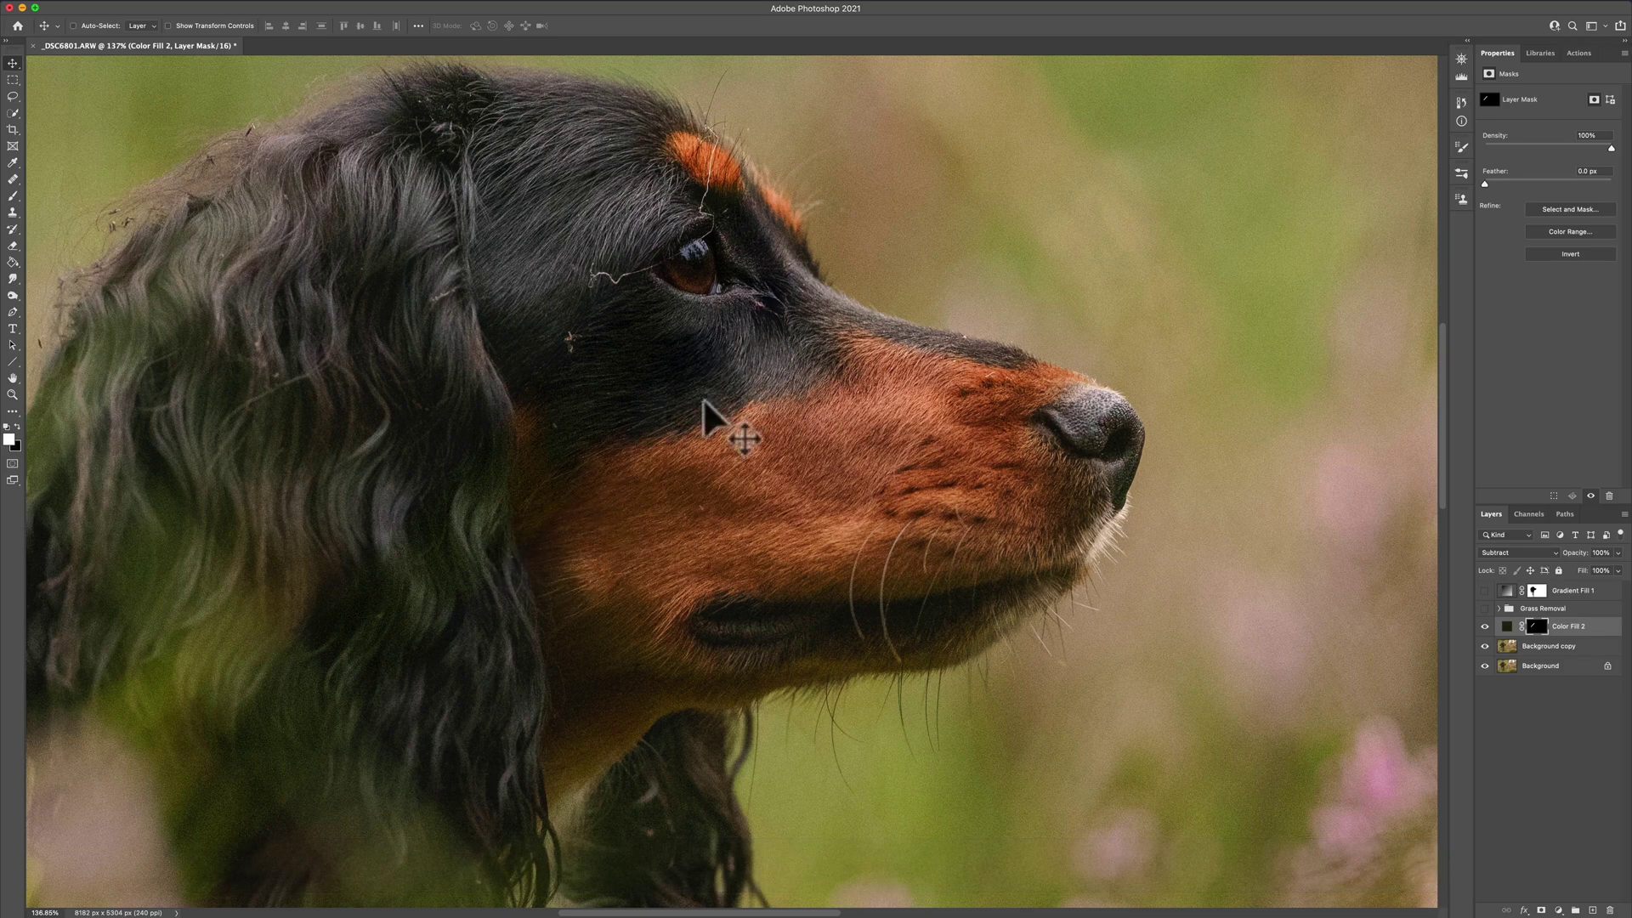
{"action": "key", "text": "b"}
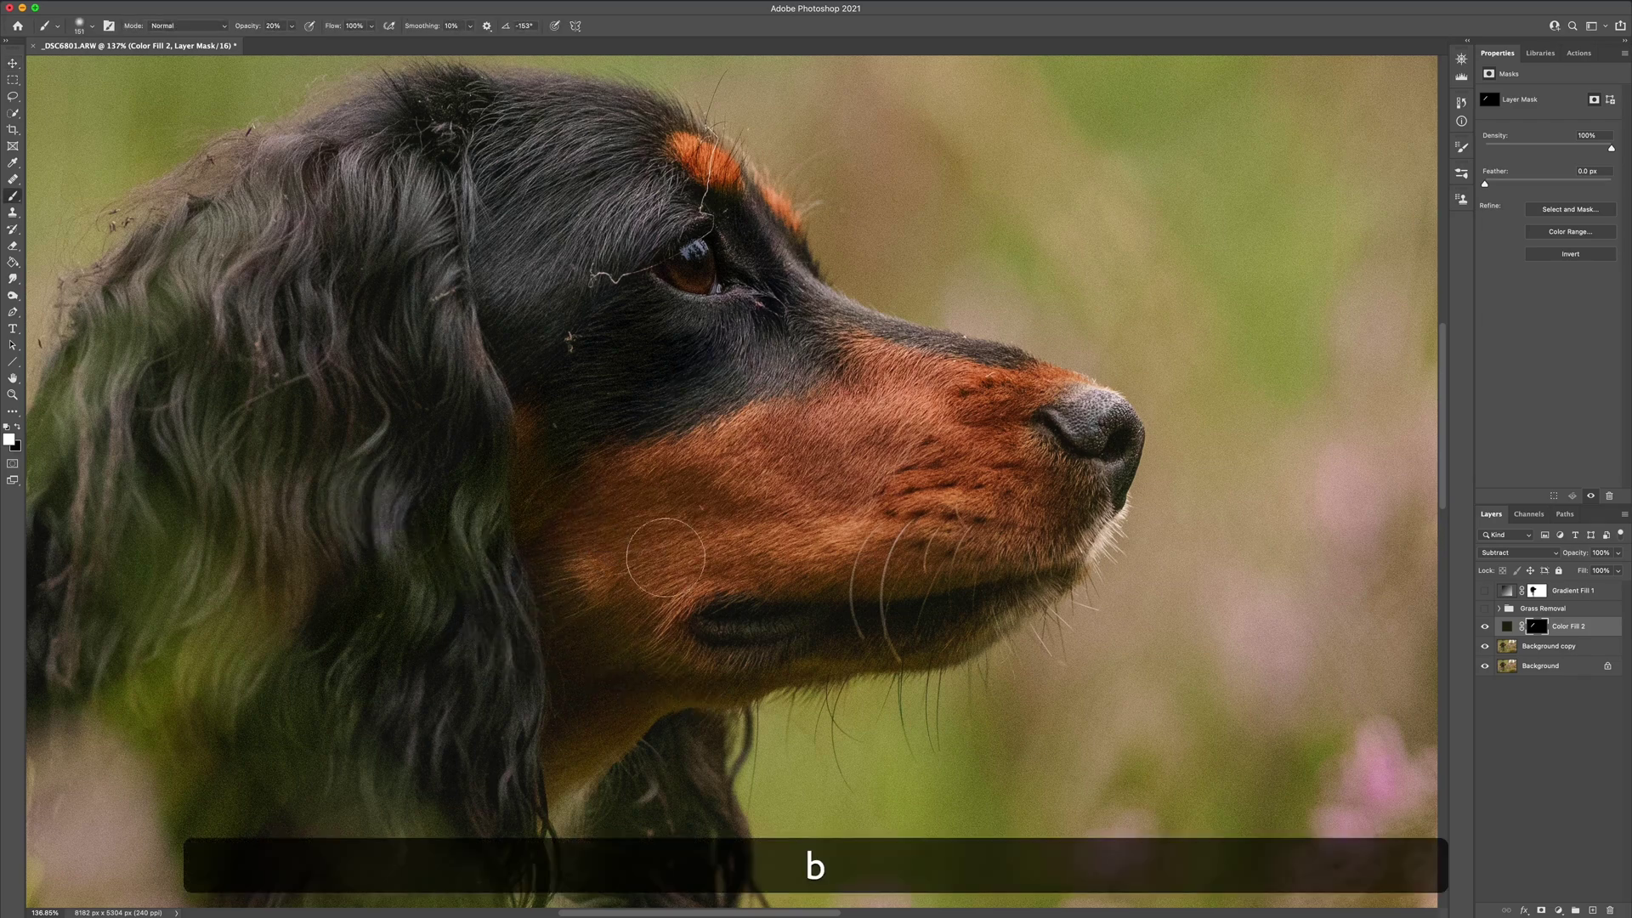
{"action": "left_click", "coordinate": [18, 427]}
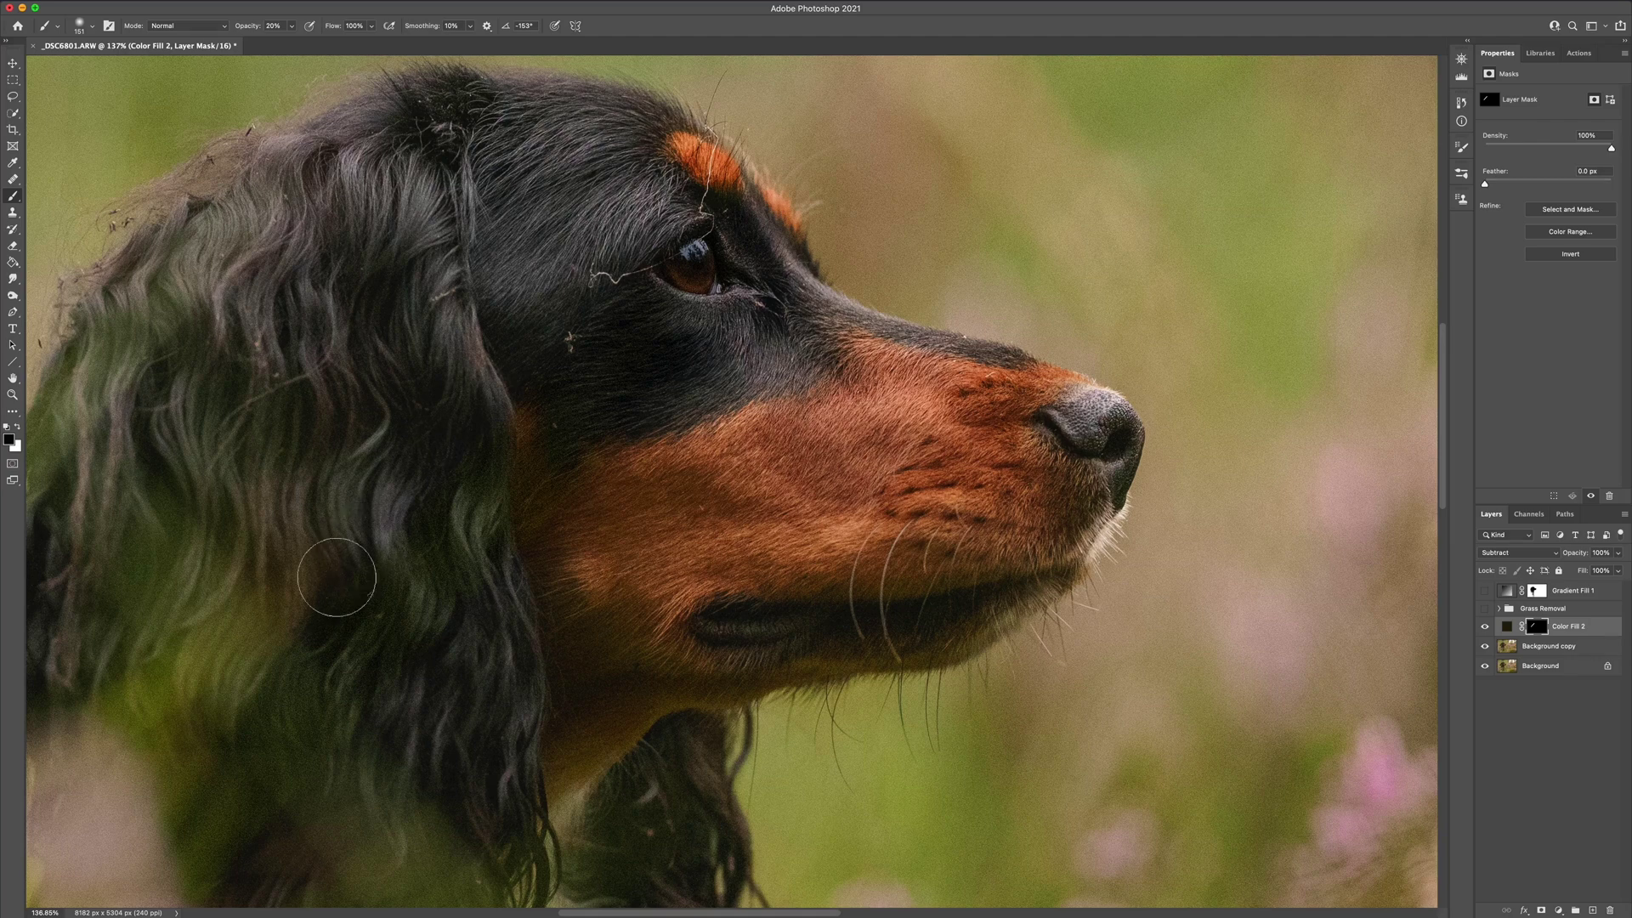
Toggle Color Fill 2's visibility repeatedly to compare the dog with and without it
{"action": "key", "text": "v"}
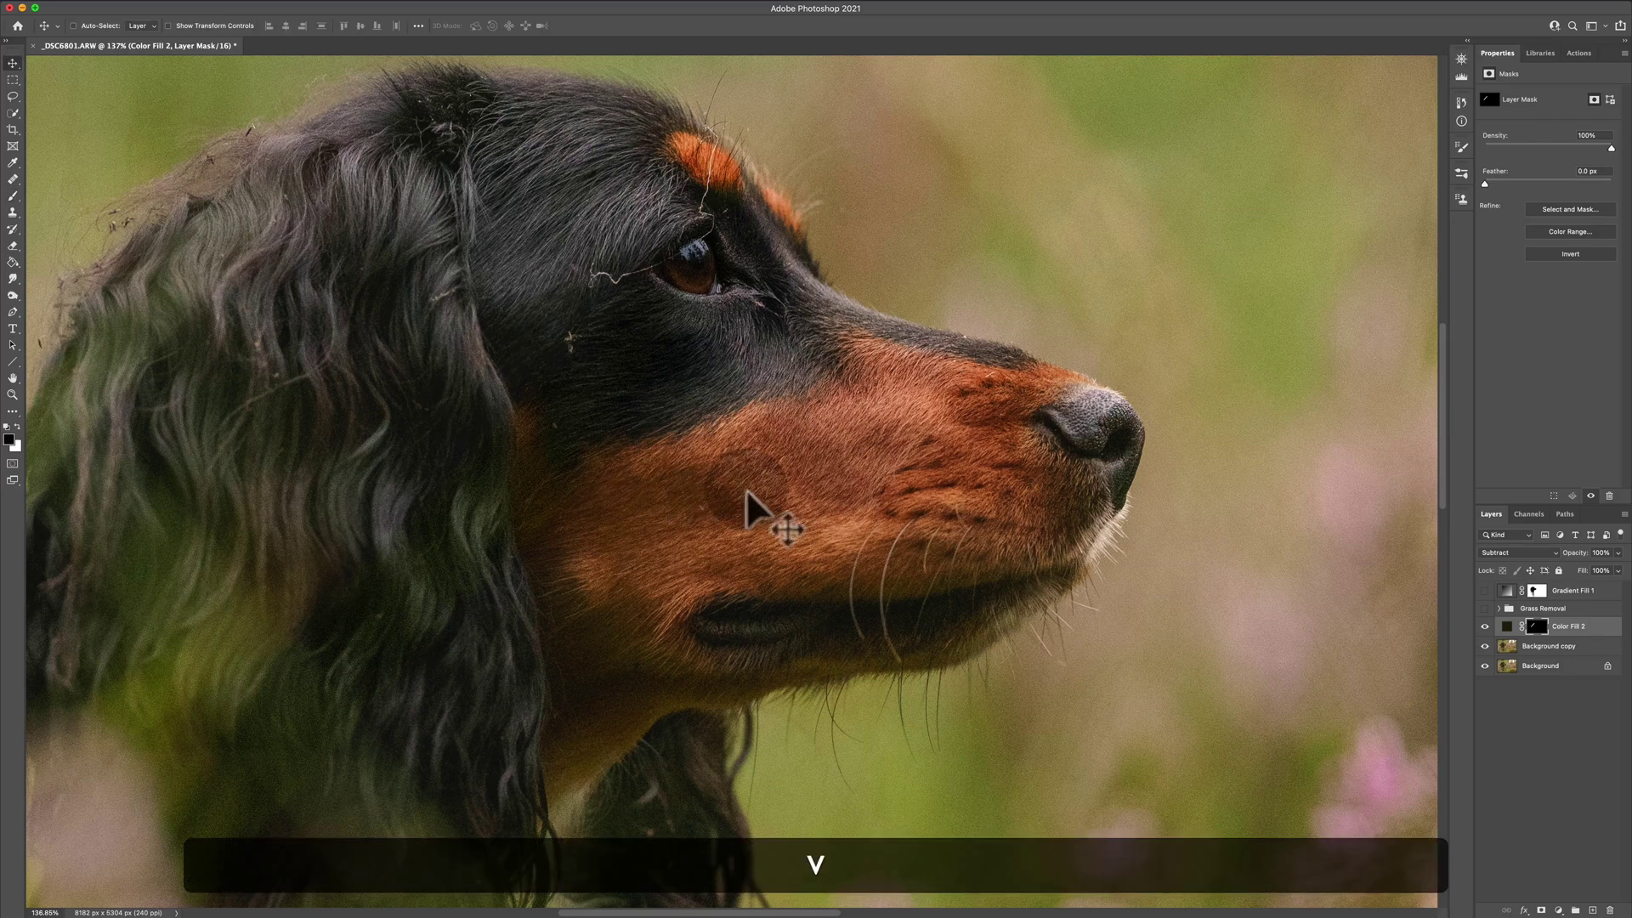
{"action": "left_click", "coordinate": [1485, 626]}
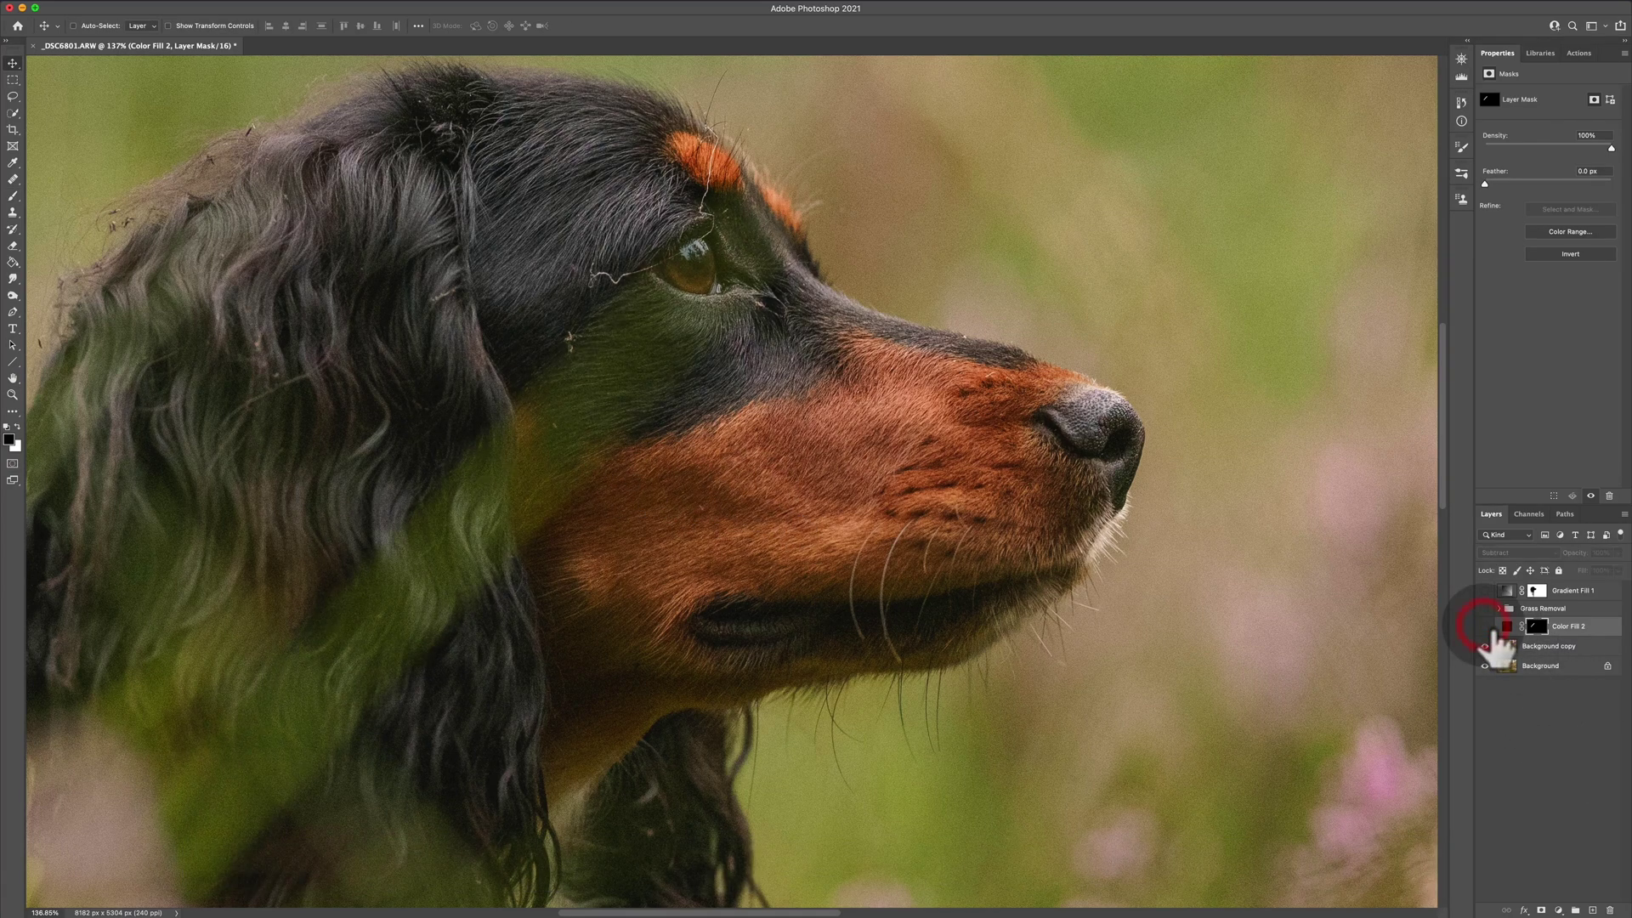
{"action": "left_click", "coordinate": [1485, 626]}
{"action": "left_click", "coordinate": [1485, 626]}
{"action": "left_click", "coordinate": [1485, 627]}
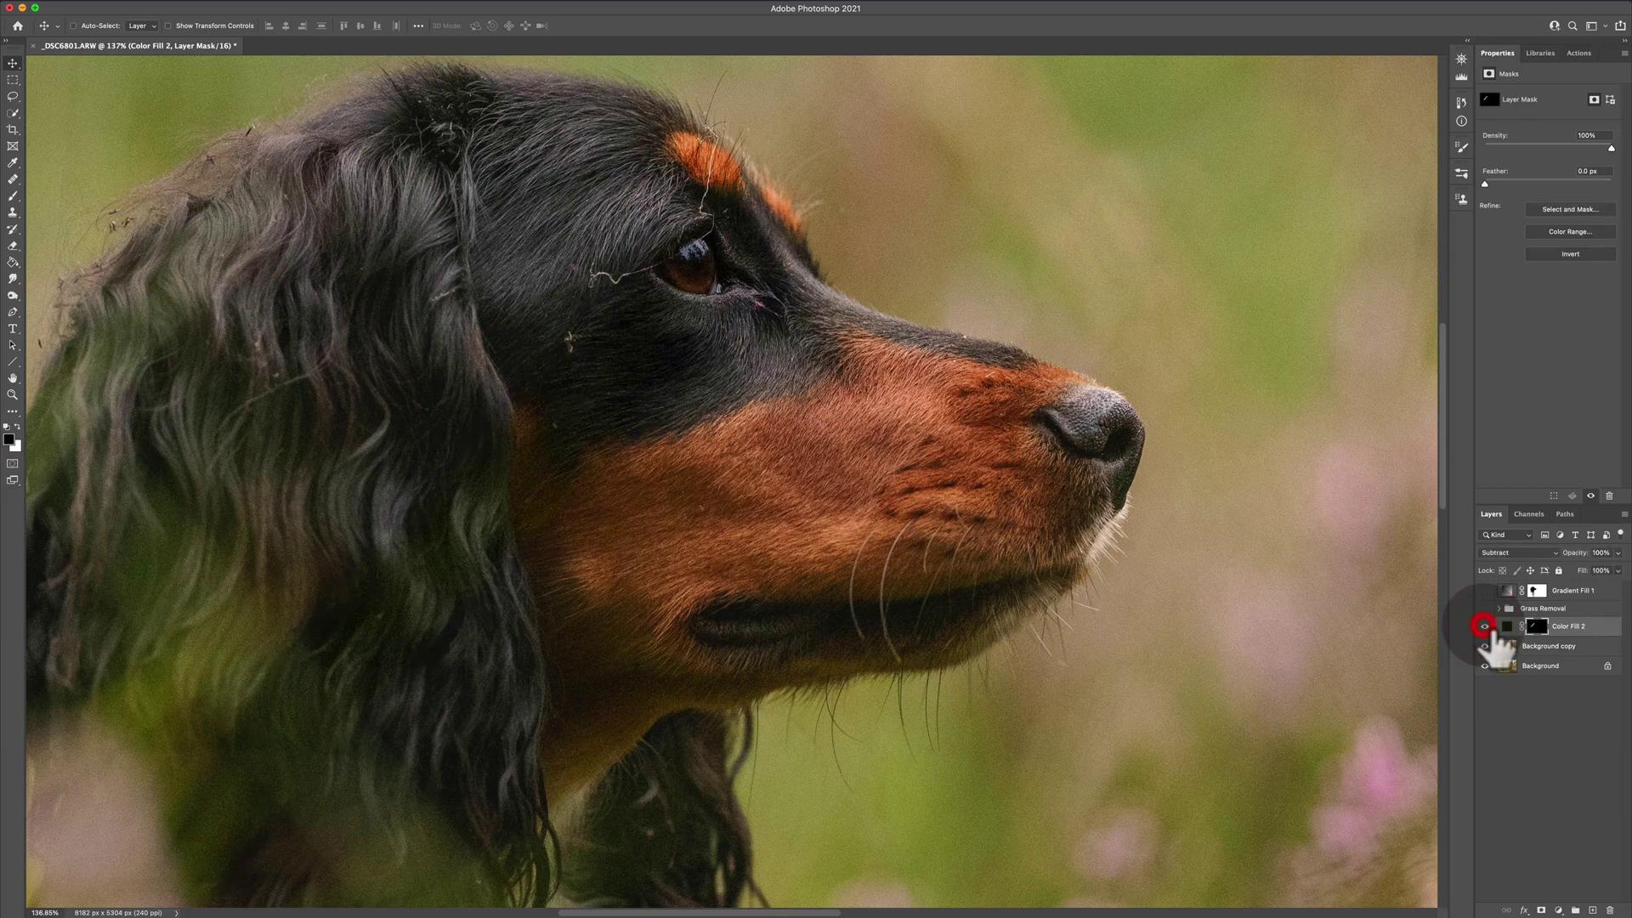
{"action": "left_click", "coordinate": [1484, 626]}
{"action": "left_click", "coordinate": [1485, 627]}
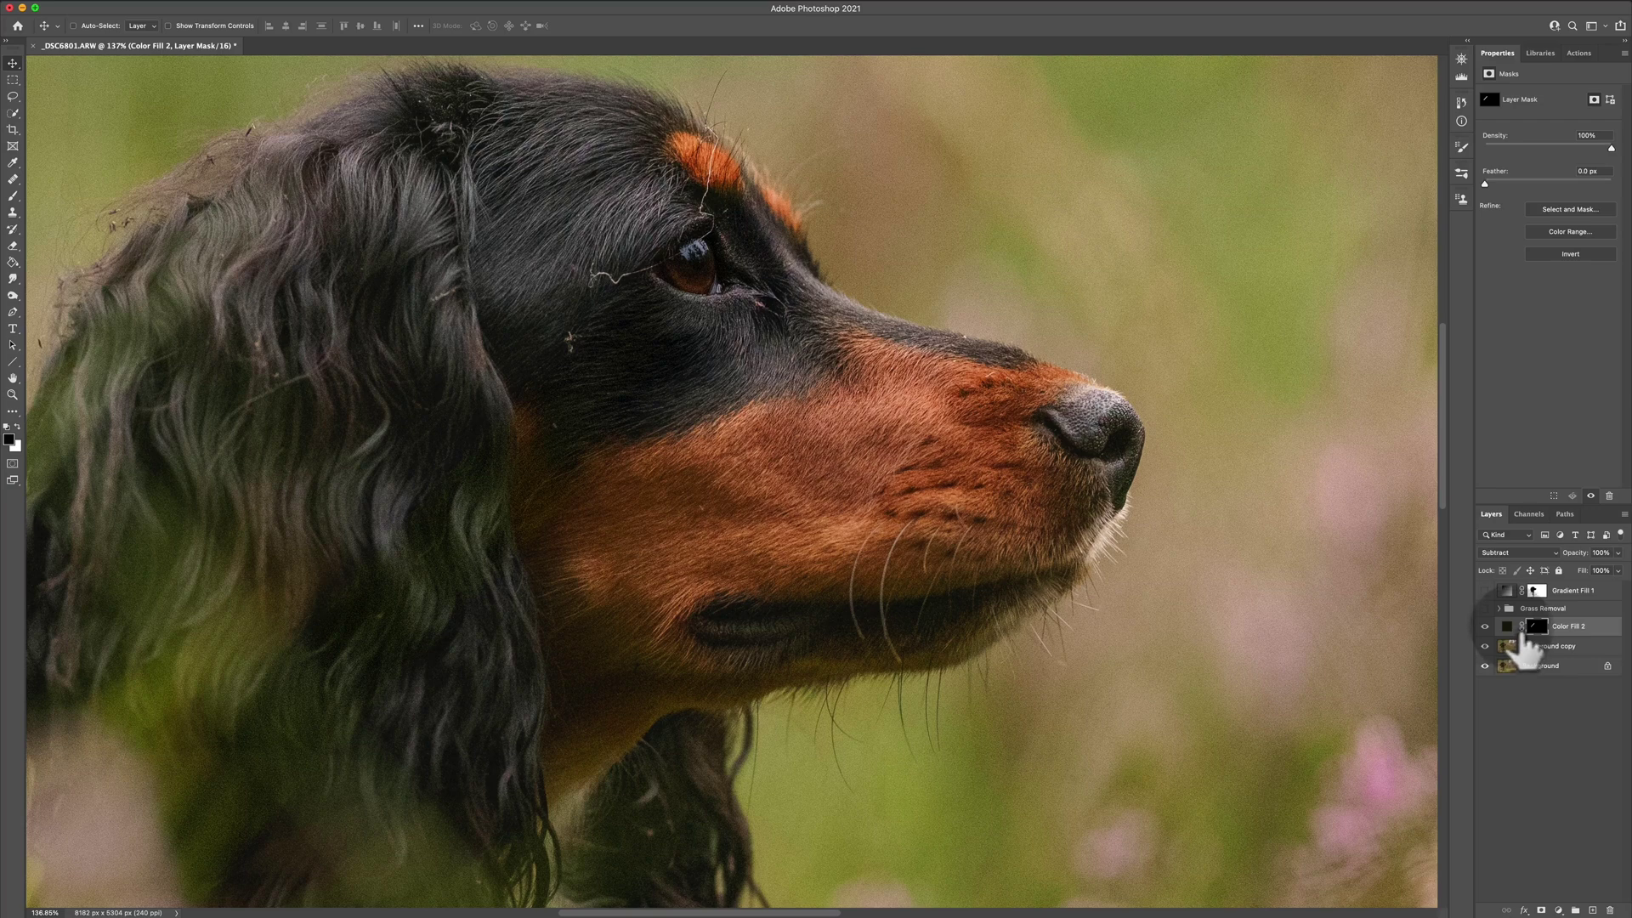
Pick a slightly different very dark olive, near 17190d, for Color Fill 2
{"action": "double_click", "coordinate": [1508, 627]}
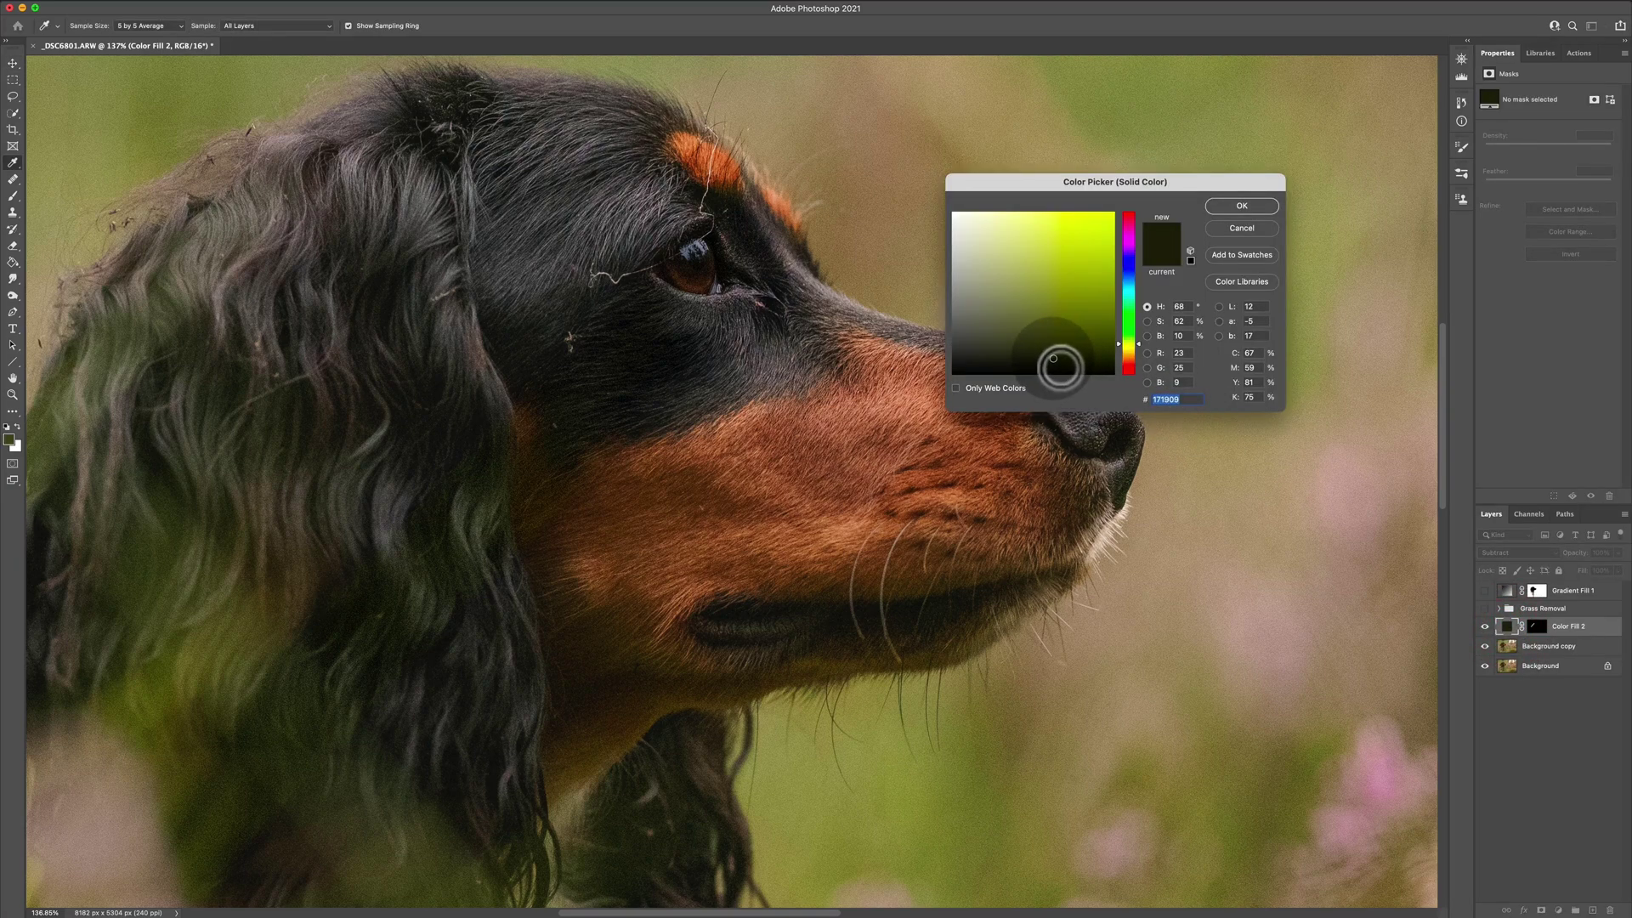
{"action": "left_click", "coordinate": [1065, 370]}
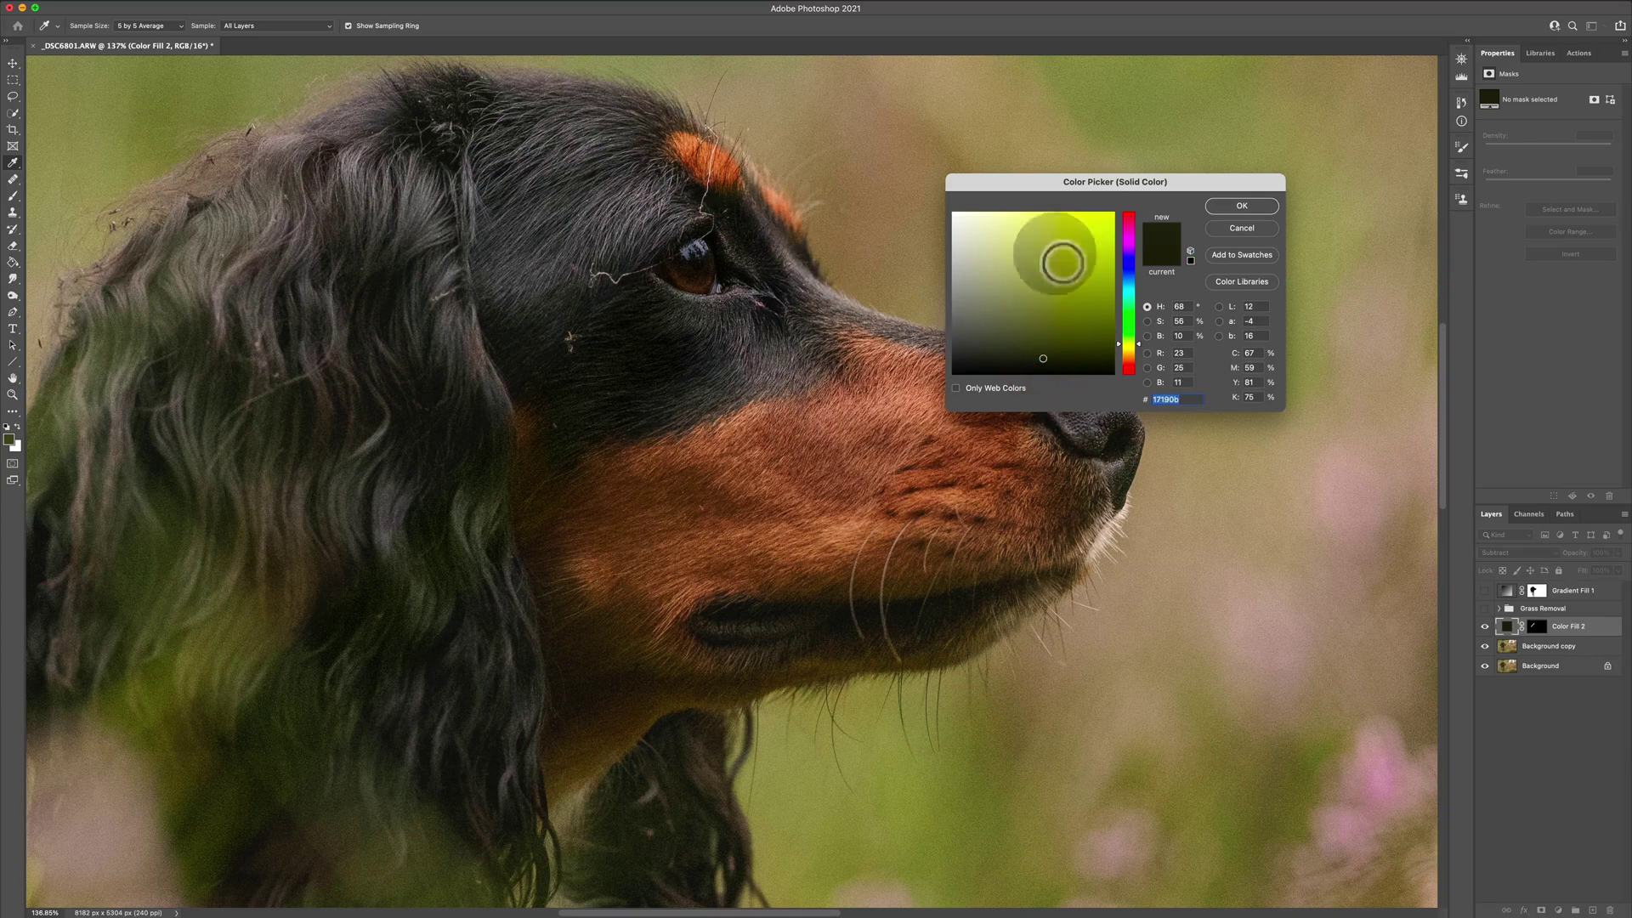
{"action": "left_click", "coordinate": [1242, 207]}
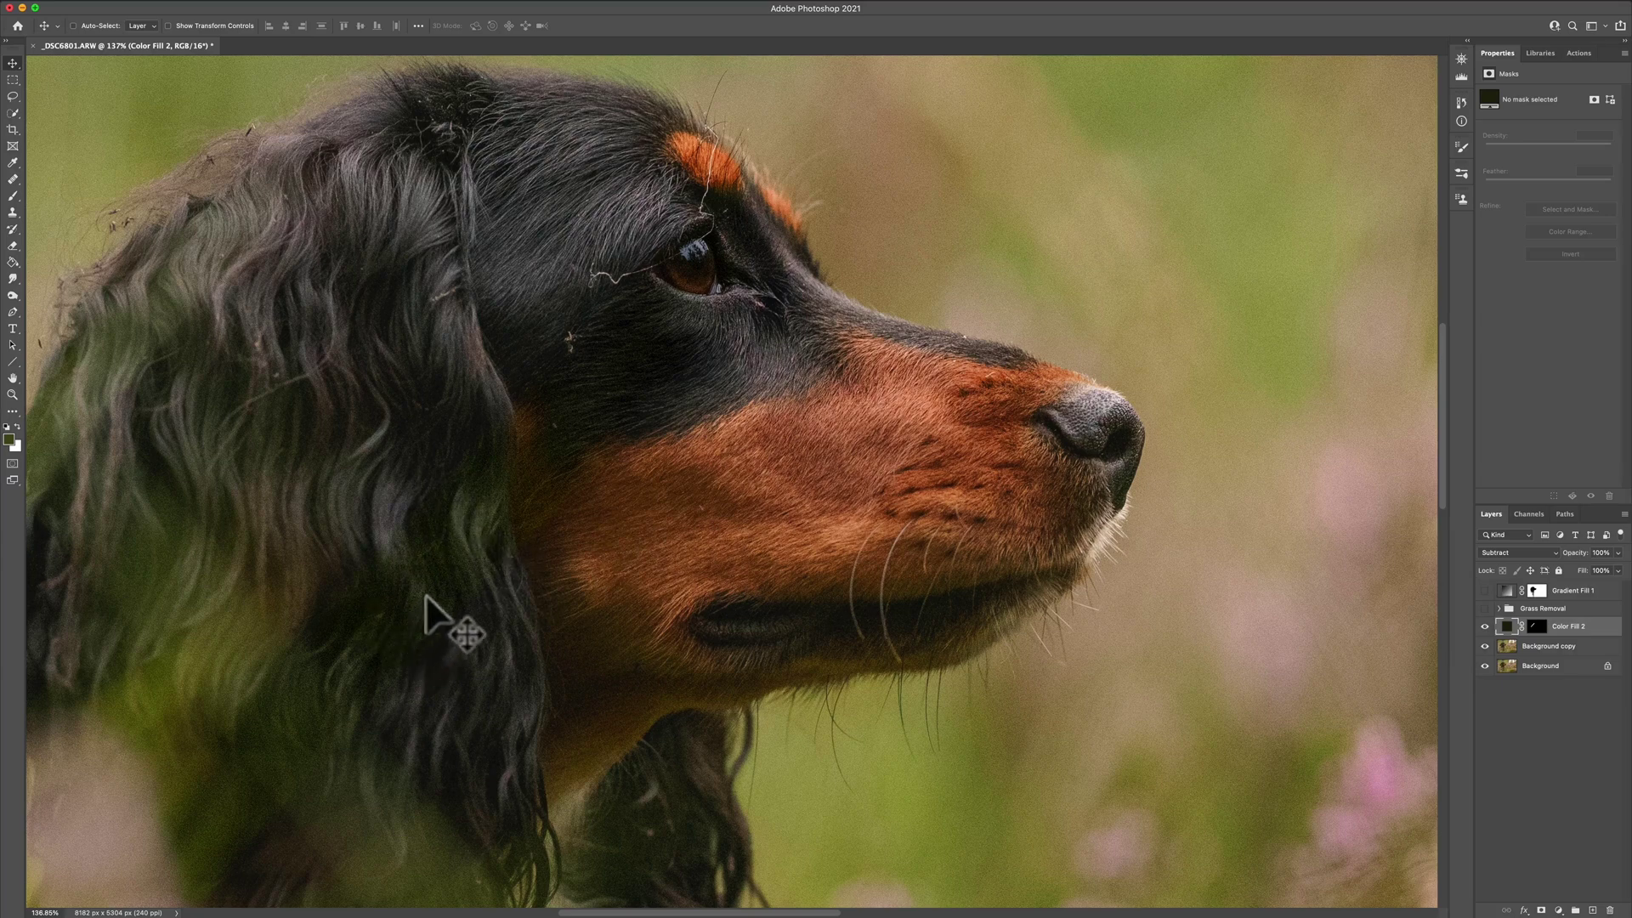
{"action": "scroll", "coordinate": [441, 591], "scroll_direction": "down", "scroll_amount": 1}
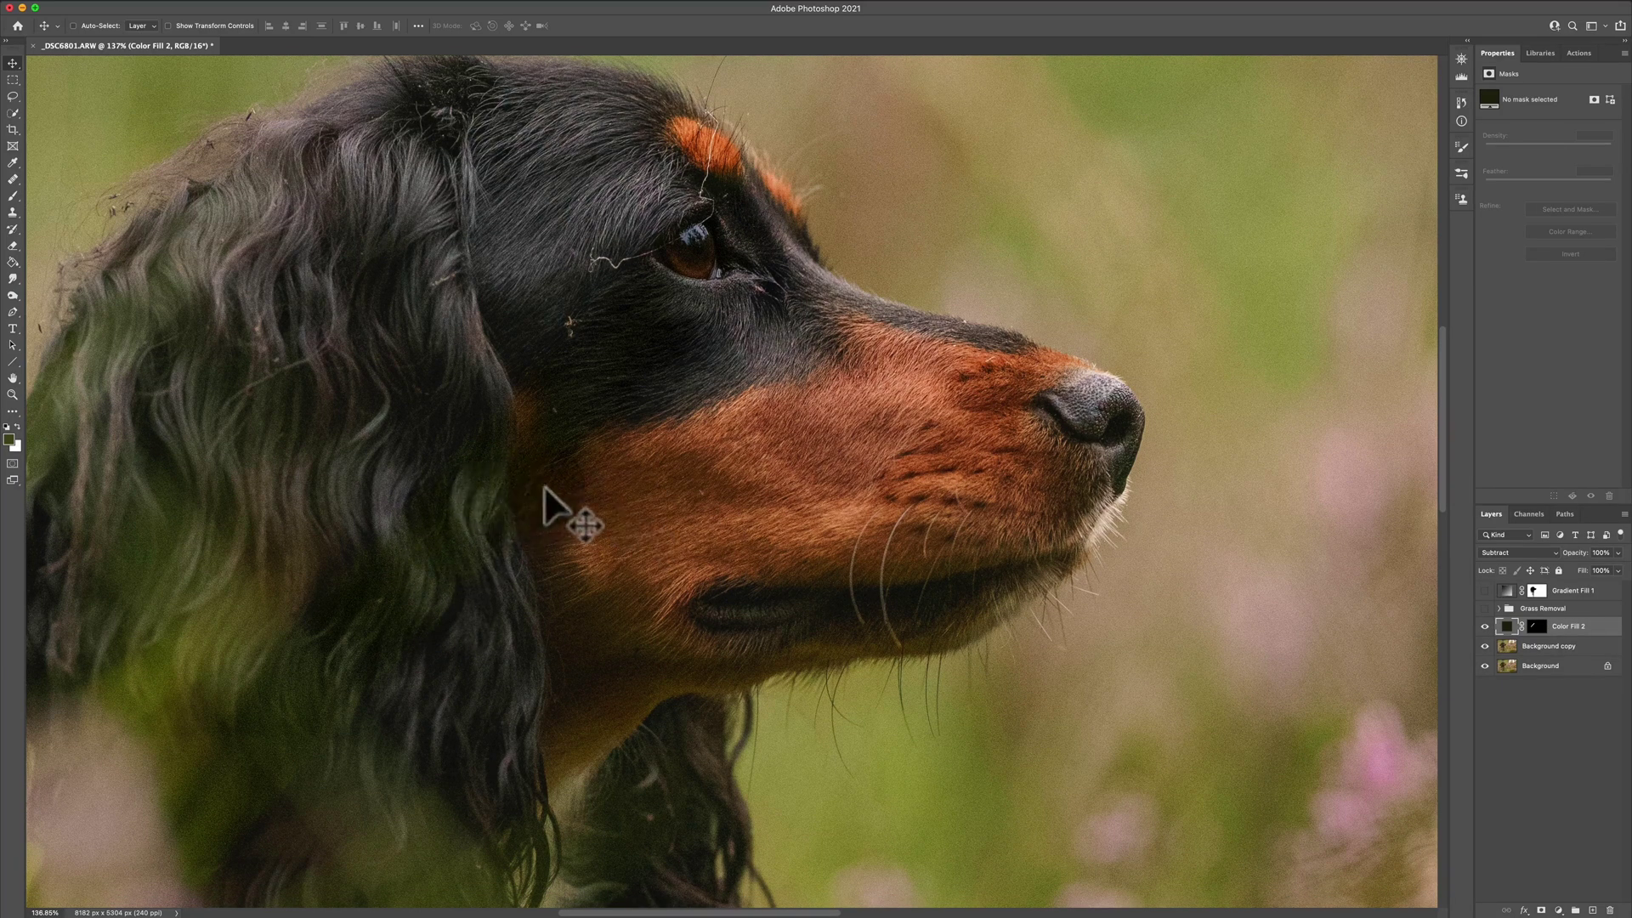
Duplicate the Color Fill 2 layer with Cmd+J
{"action": "left_click", "coordinate": [1607, 627]}
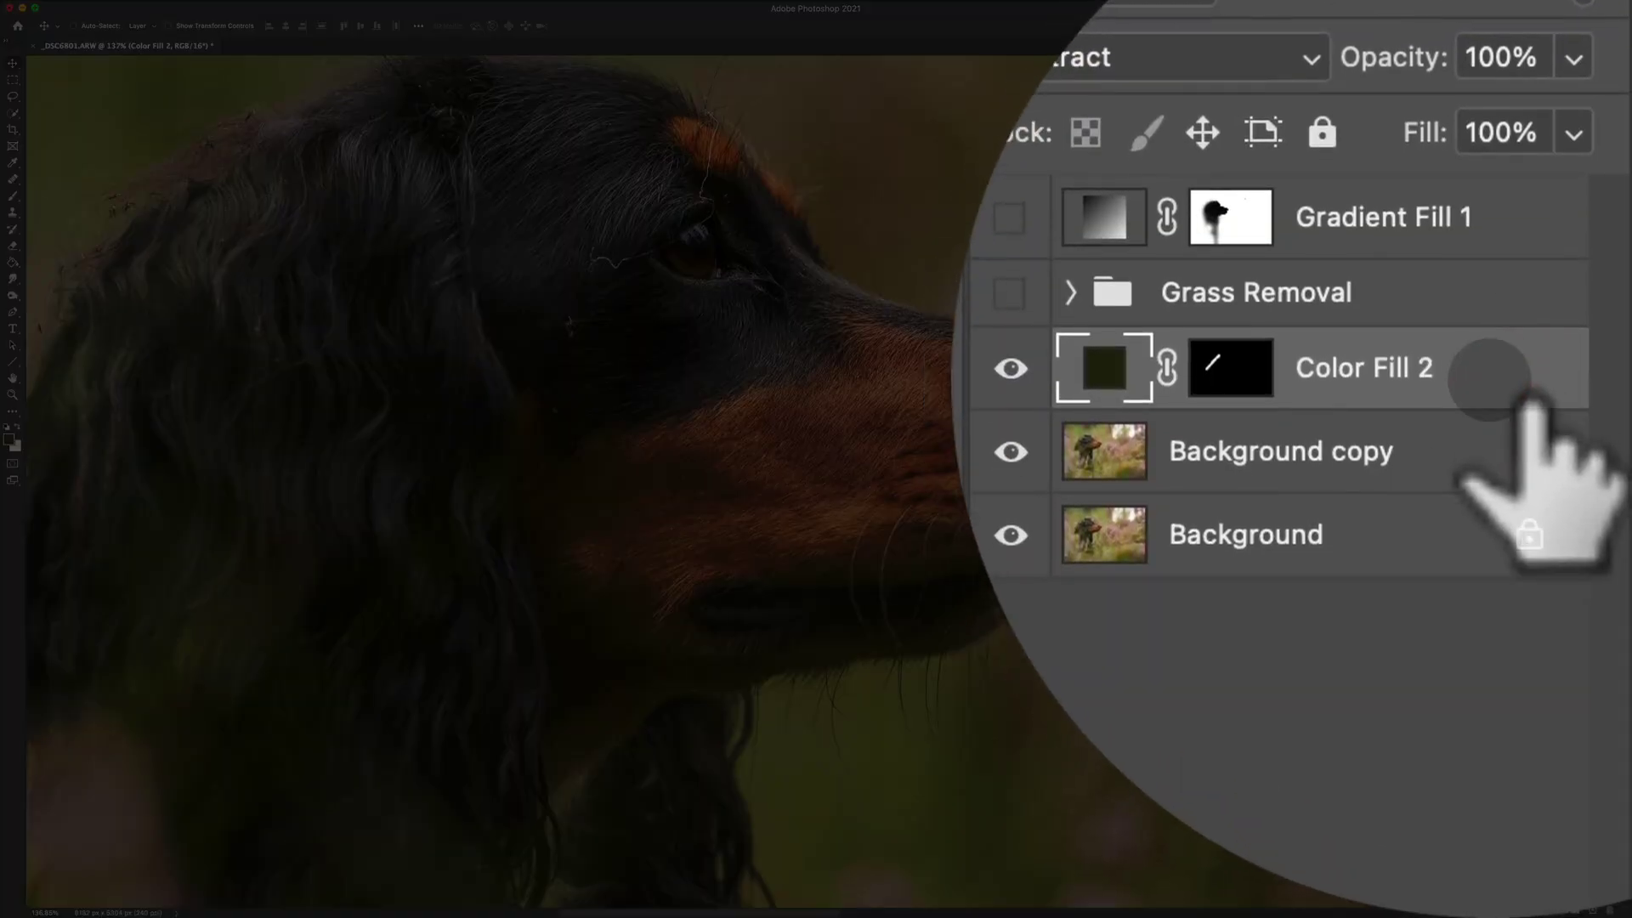
{"action": "key", "text": "super"}
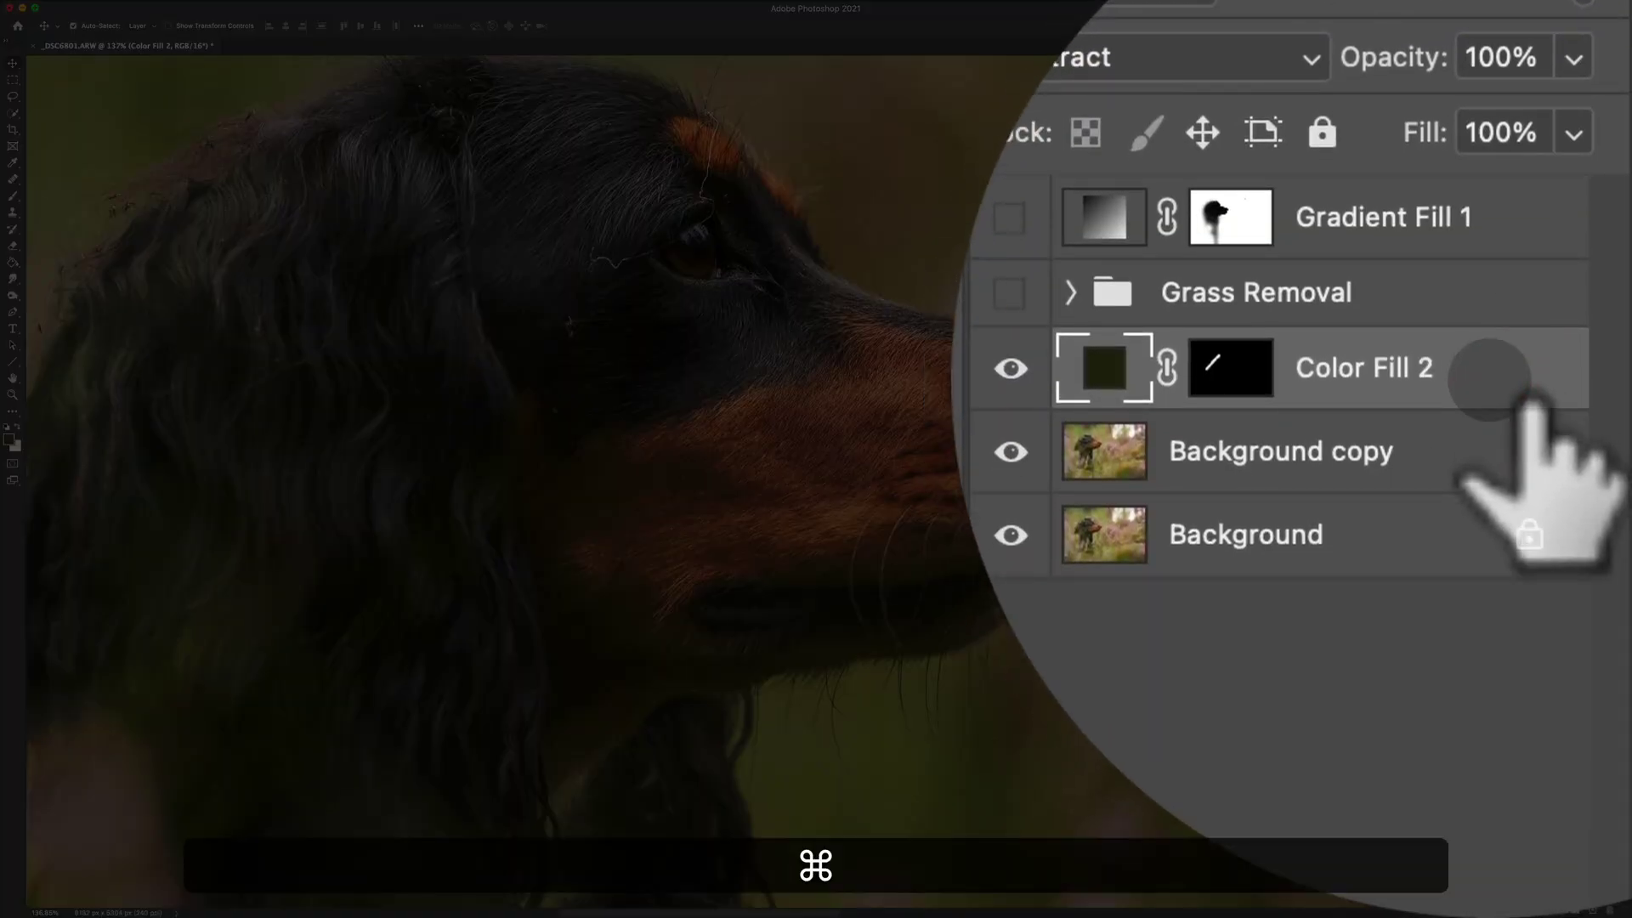
{"action": "key", "text": "super+j"}
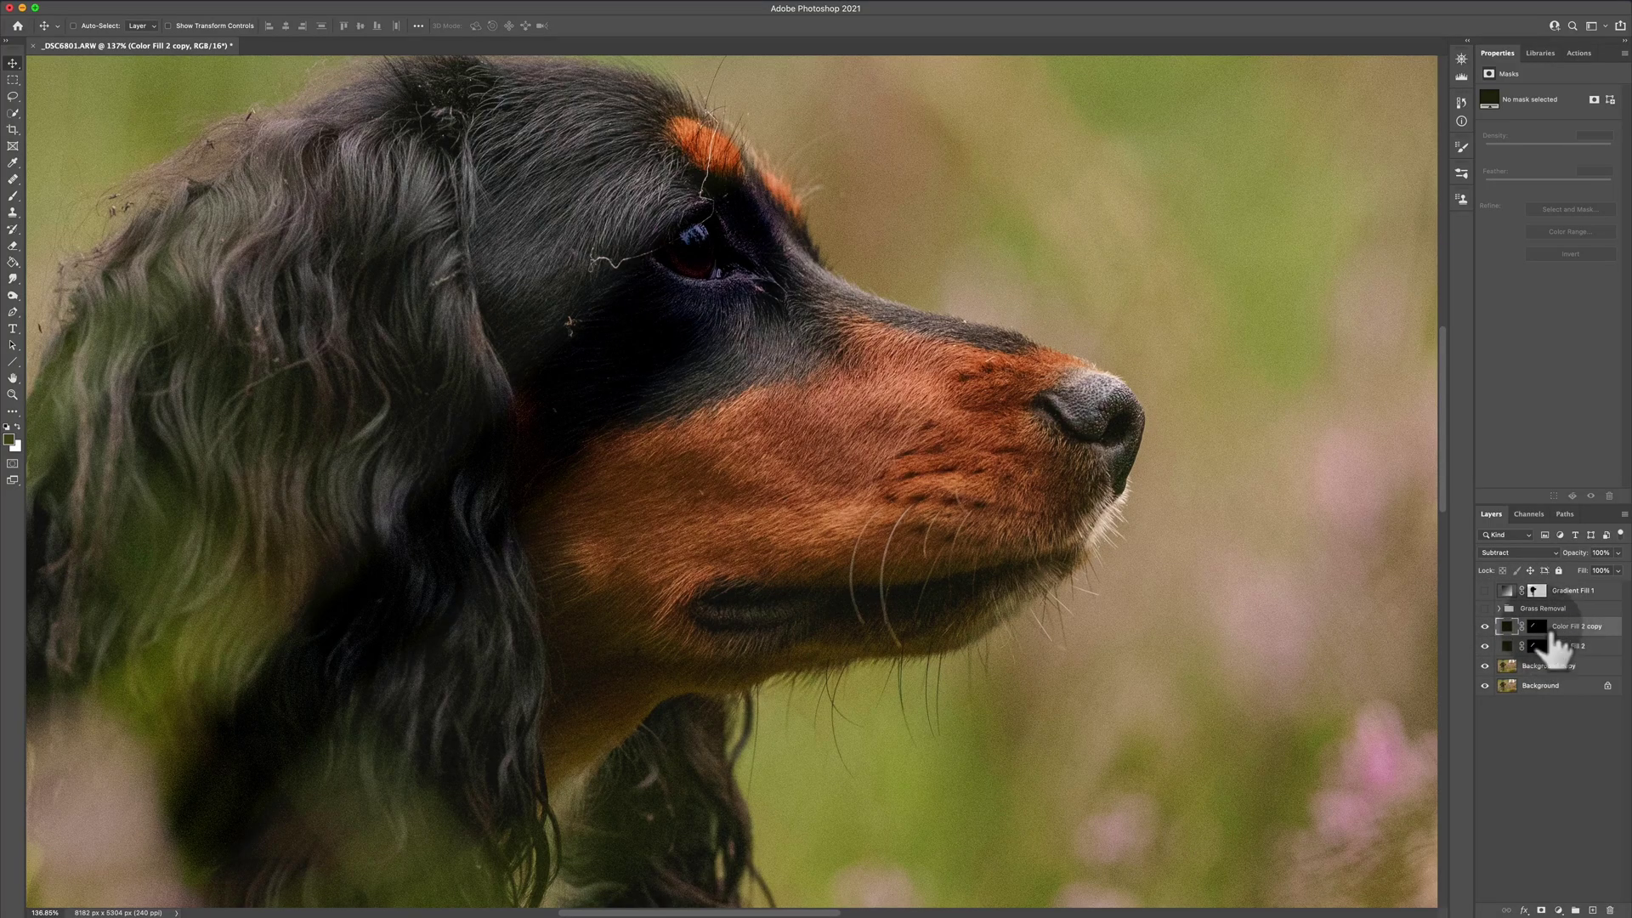
Paint the copy's mask over the eye and head fur with a 316 px full-opacity brush, then lower the layer's opacity to about 37%
{"action": "left_click", "coordinate": [1537, 629]}
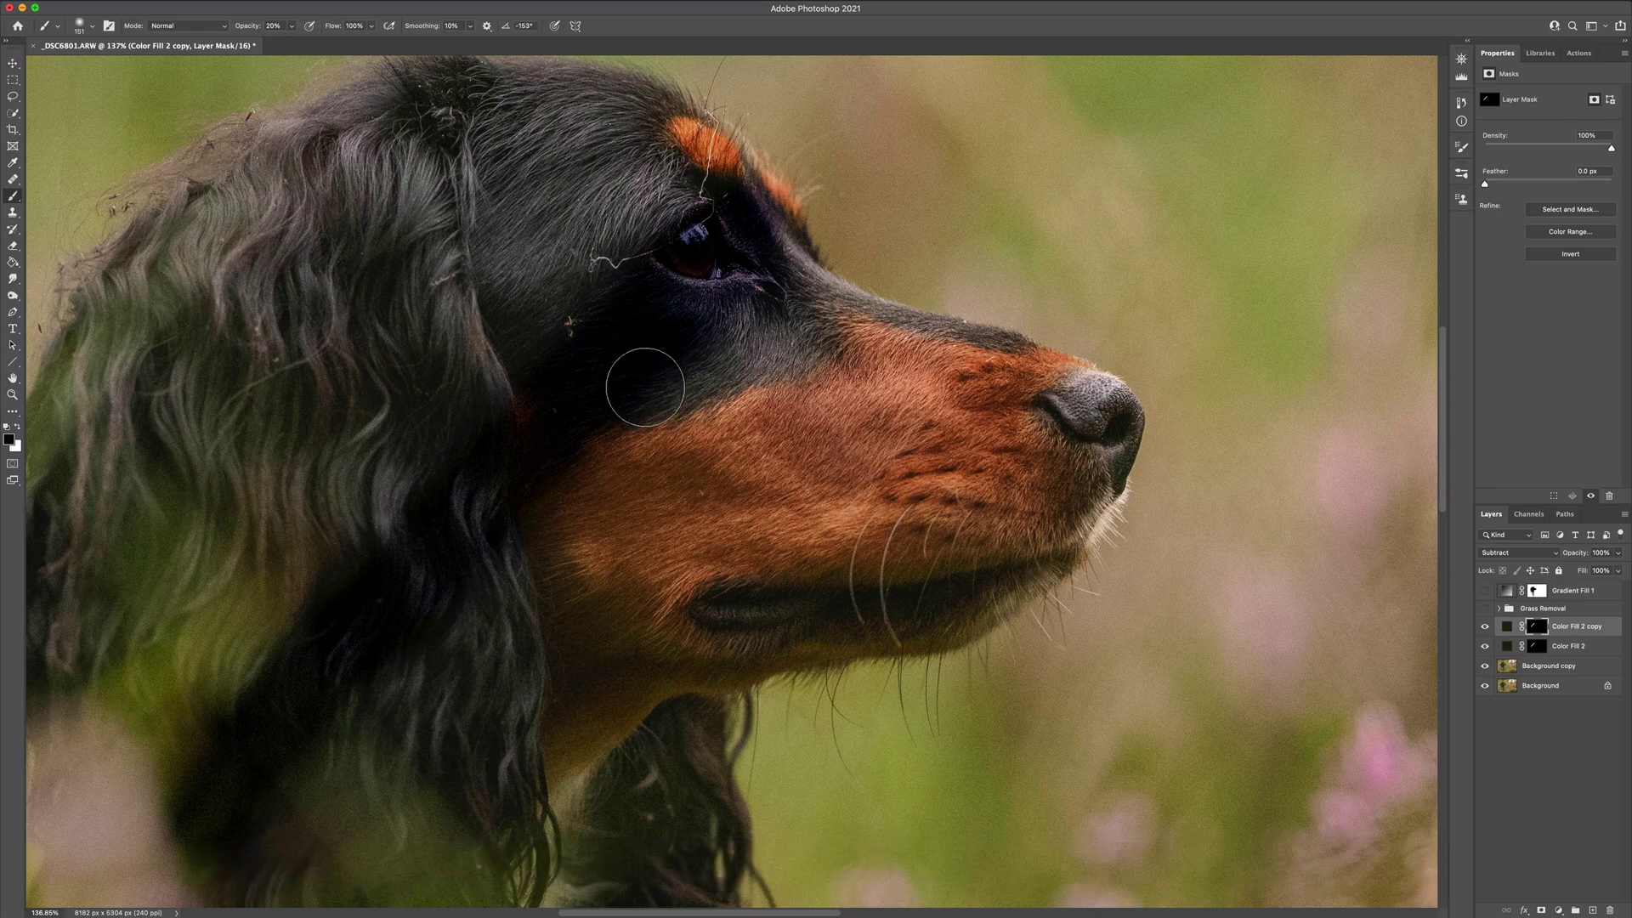
{"action": "left_click_drag", "start_coordinate": [650, 399], "coordinate": [858, 386], "text": "ctrl+alt"}
{"action": "key", "text": "0"}
{"action": "left_click", "coordinate": [704, 253]}
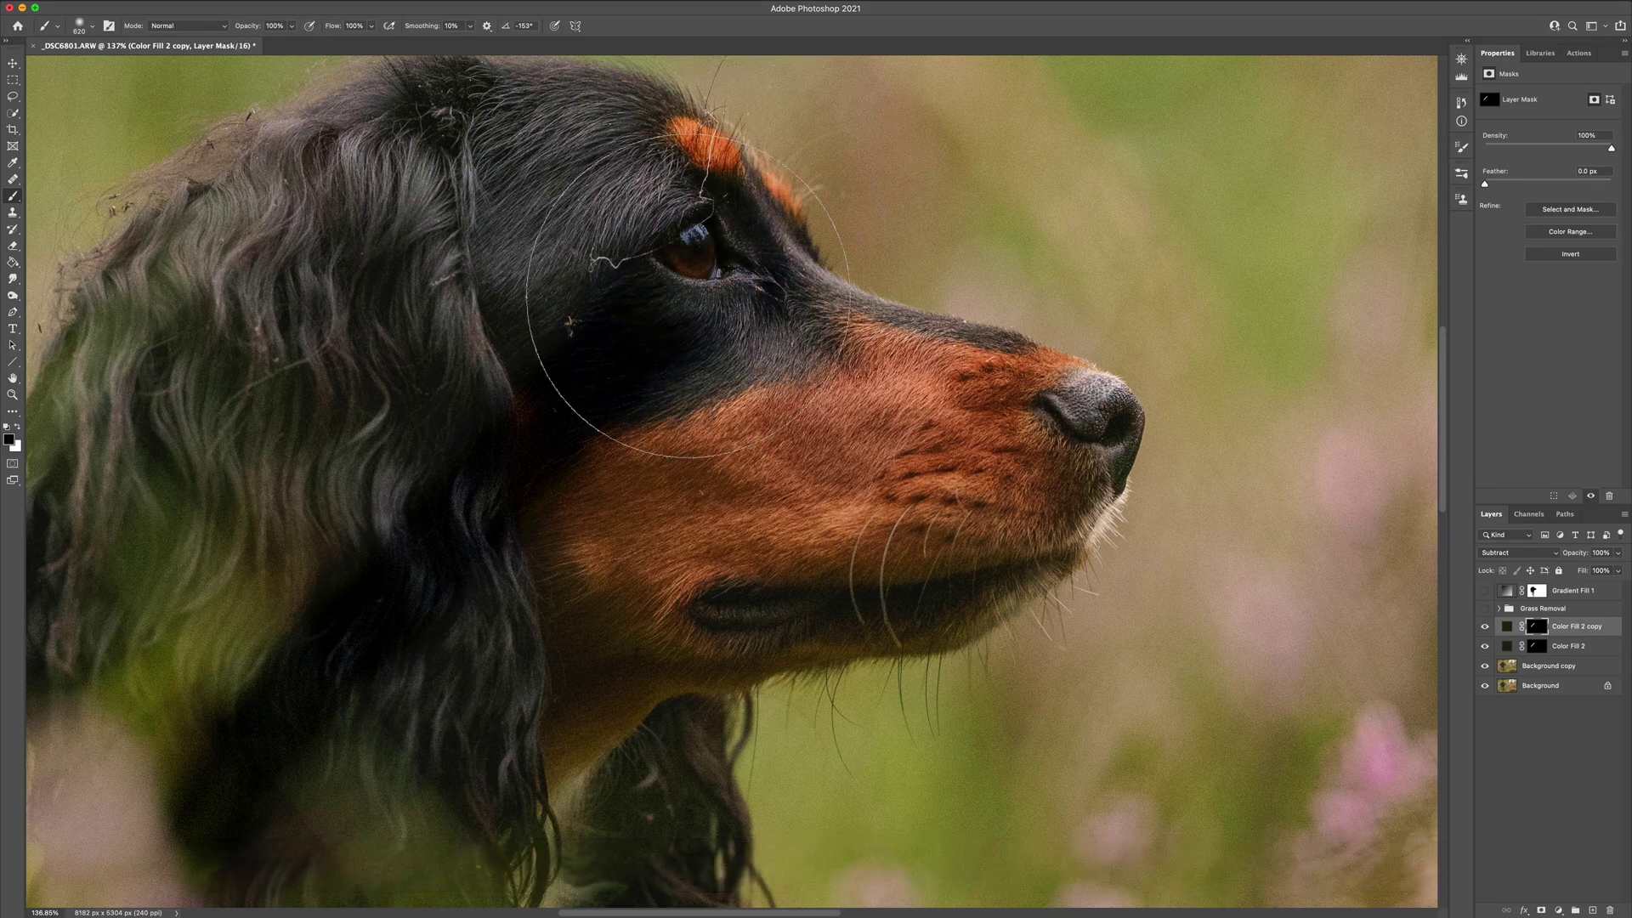
{"action": "left_click_drag", "start_coordinate": [704, 253], "coordinate": [617, 252]}
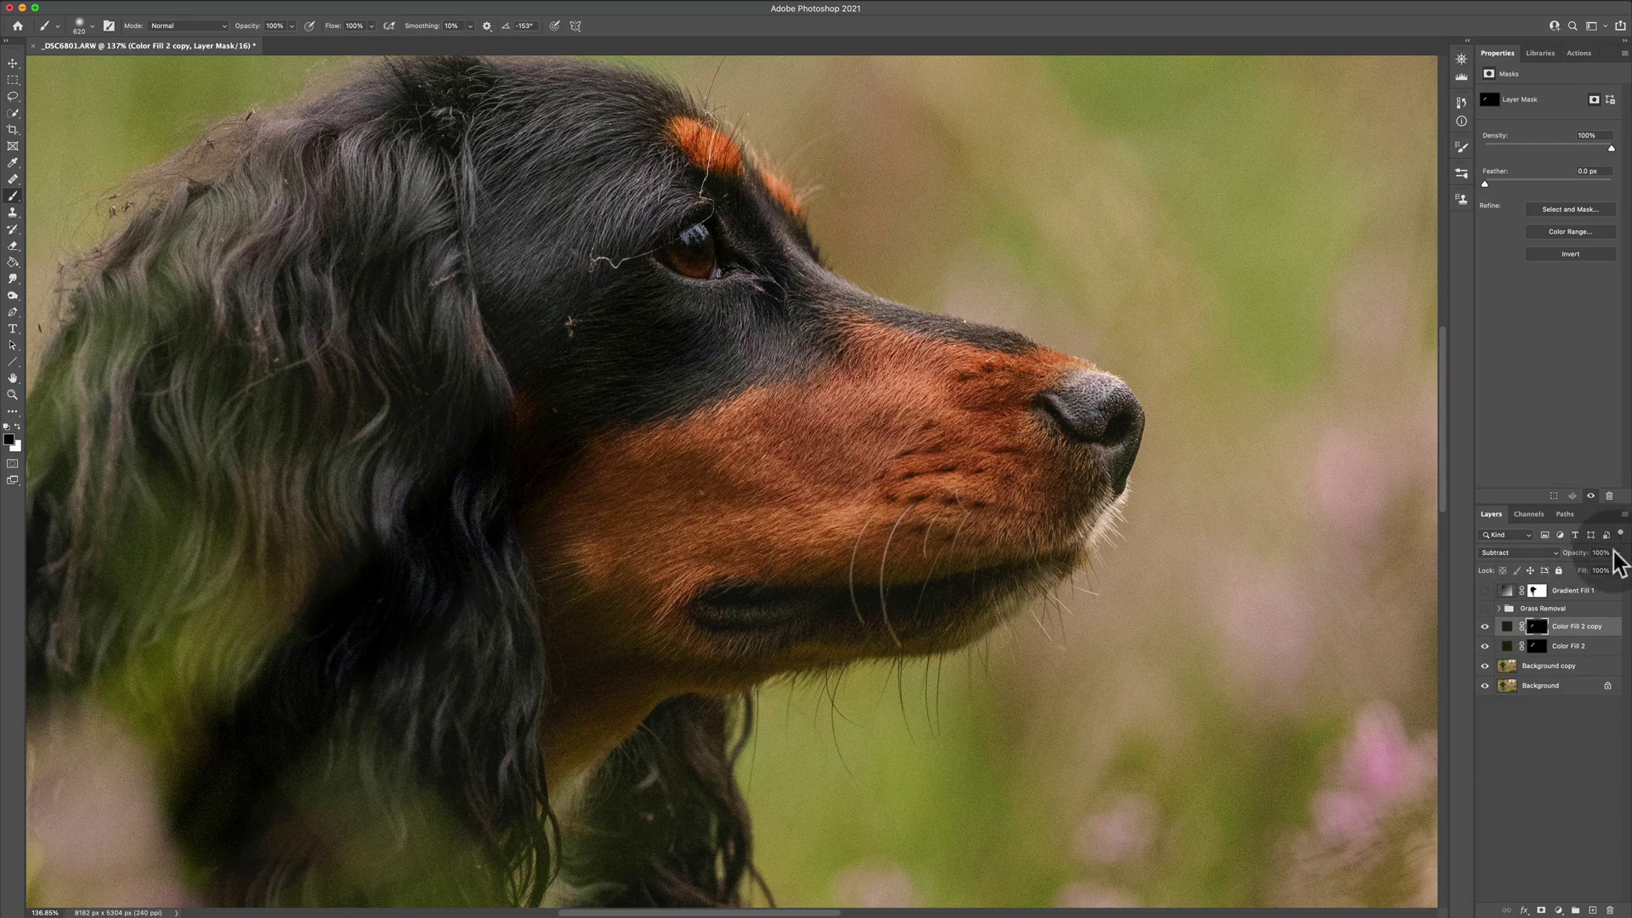
{"action": "mouse_move", "coordinate": [1617, 554]}
{"action": "left_mouse_down"}
{"action": "mouse_move", "coordinate": [1578, 568]}
{"action": "mouse_move", "coordinate": [1614, 565]}
{"action": "left_mouse_up"}
Darken Color Fill 2 copy's fill to an even darker, near-black olive
{"action": "double_click", "coordinate": [1508, 627]}
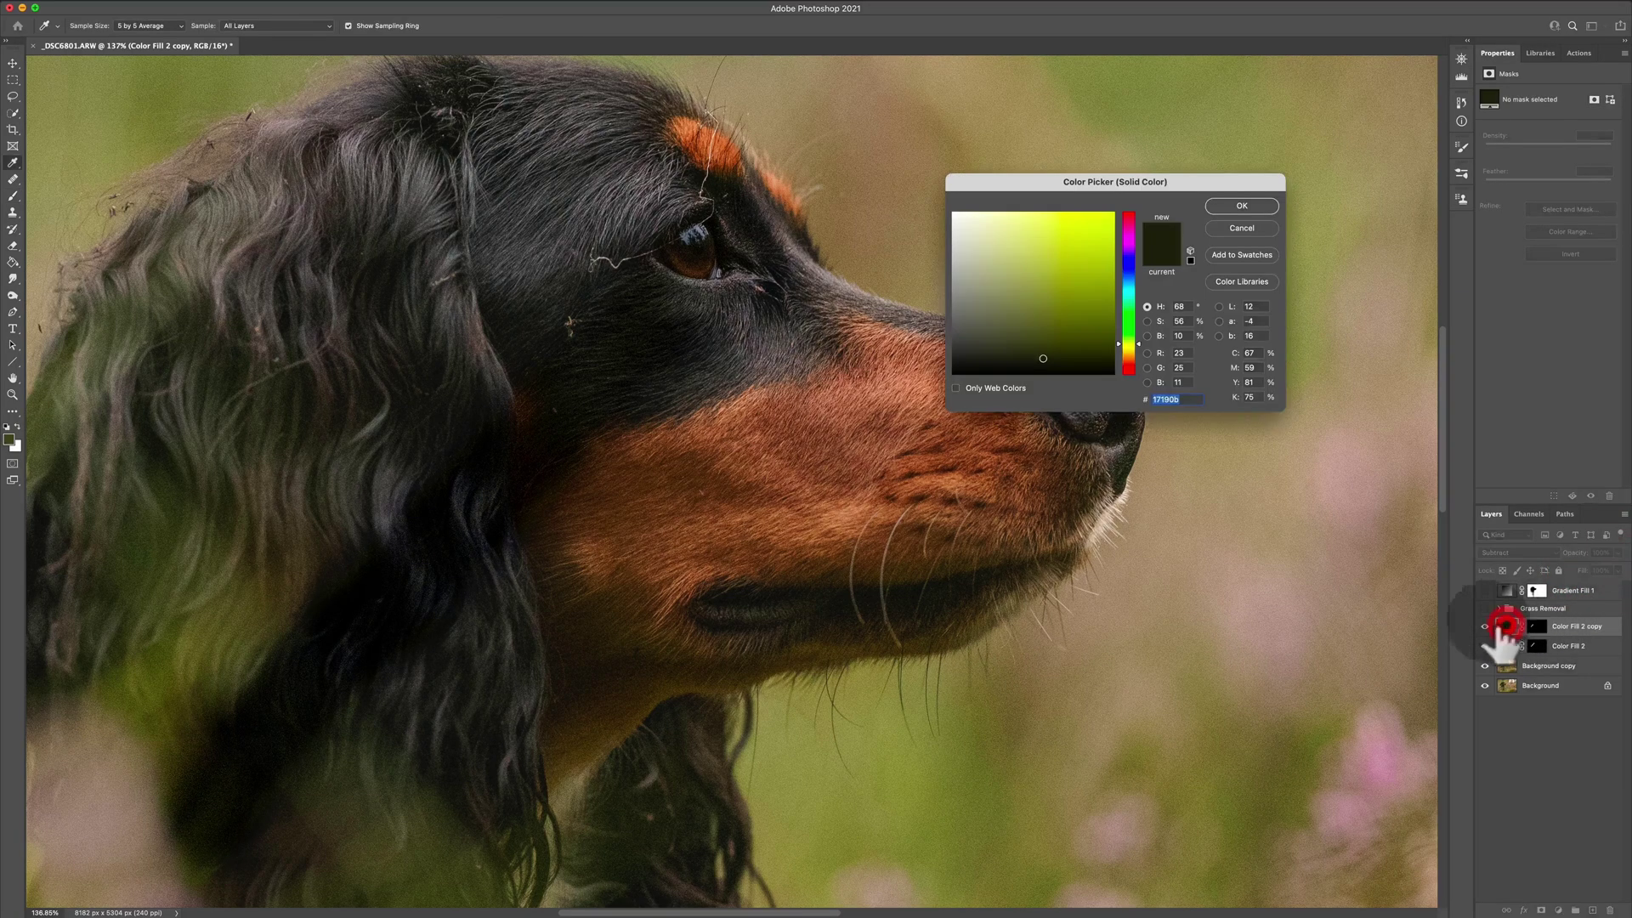
{"action": "left_click_drag", "start_coordinate": [1076, 401], "coordinate": [1053, 371]}
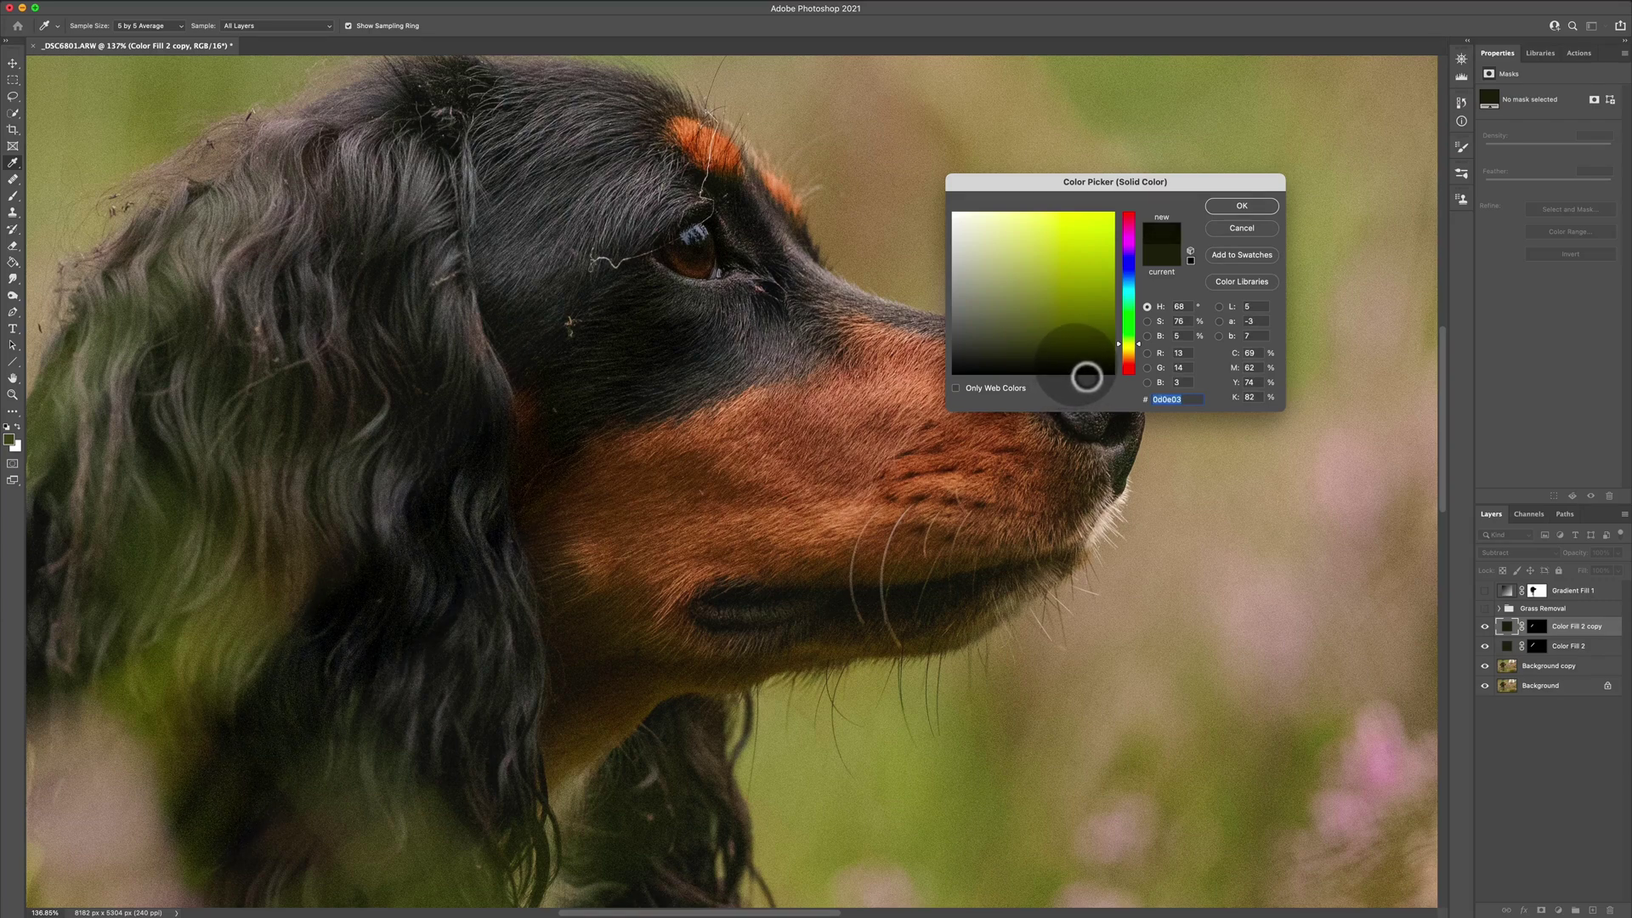
{"action": "left_click", "coordinate": [1236, 204]}
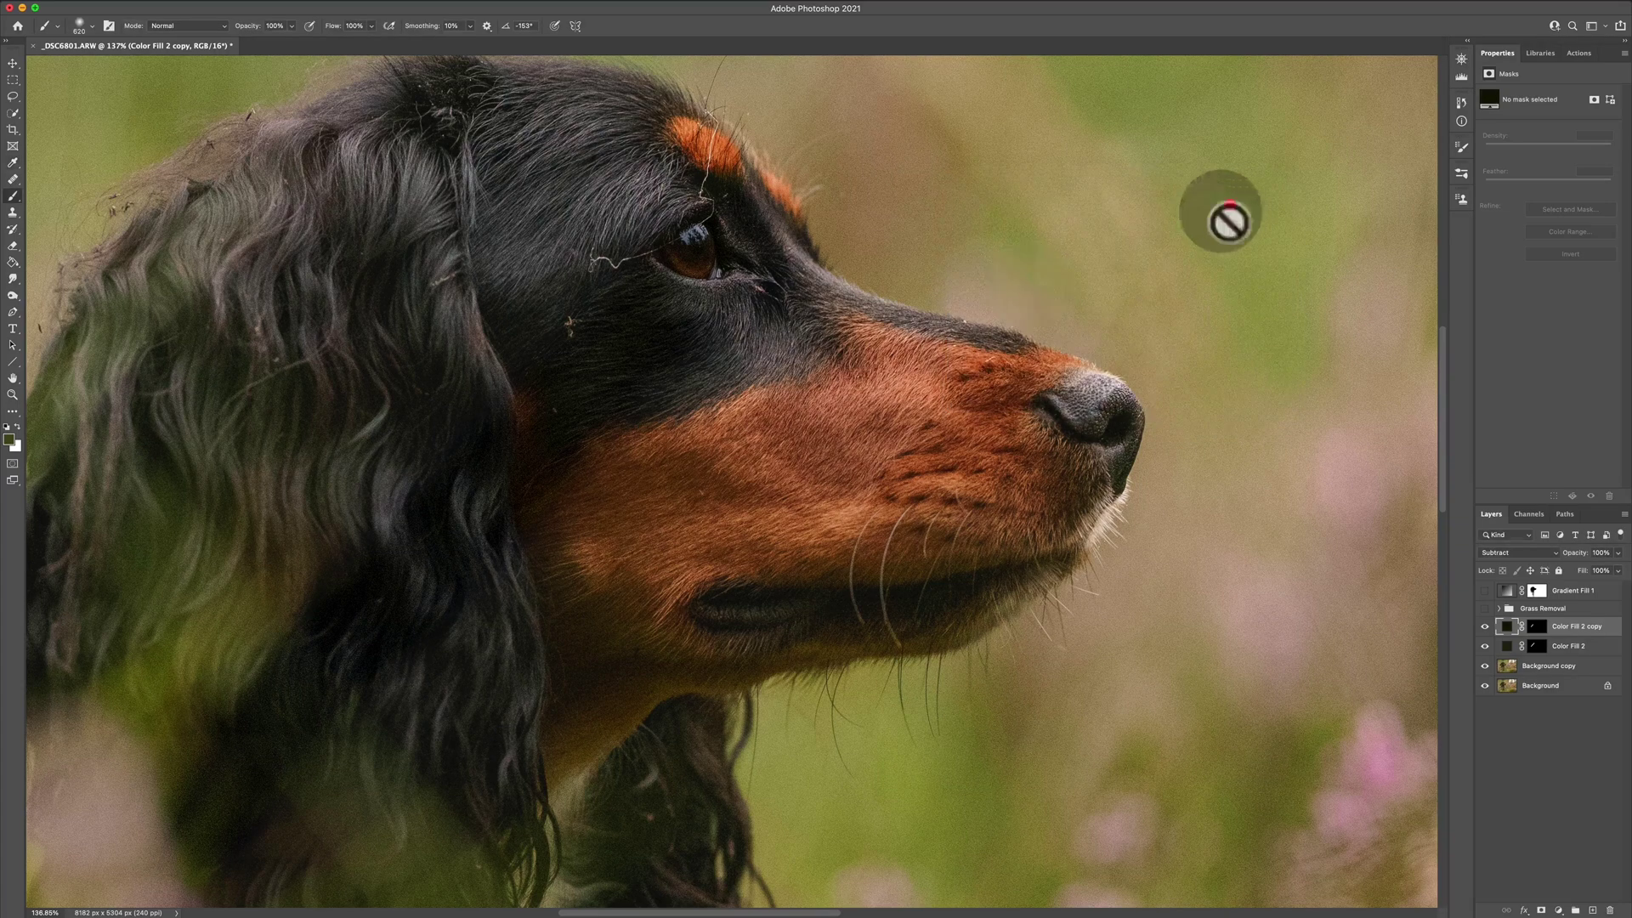
Softly paint the copy's mask over the dog's left ear with a 432 px brush at 20% opacity
{"action": "left_click", "coordinate": [1537, 627]}
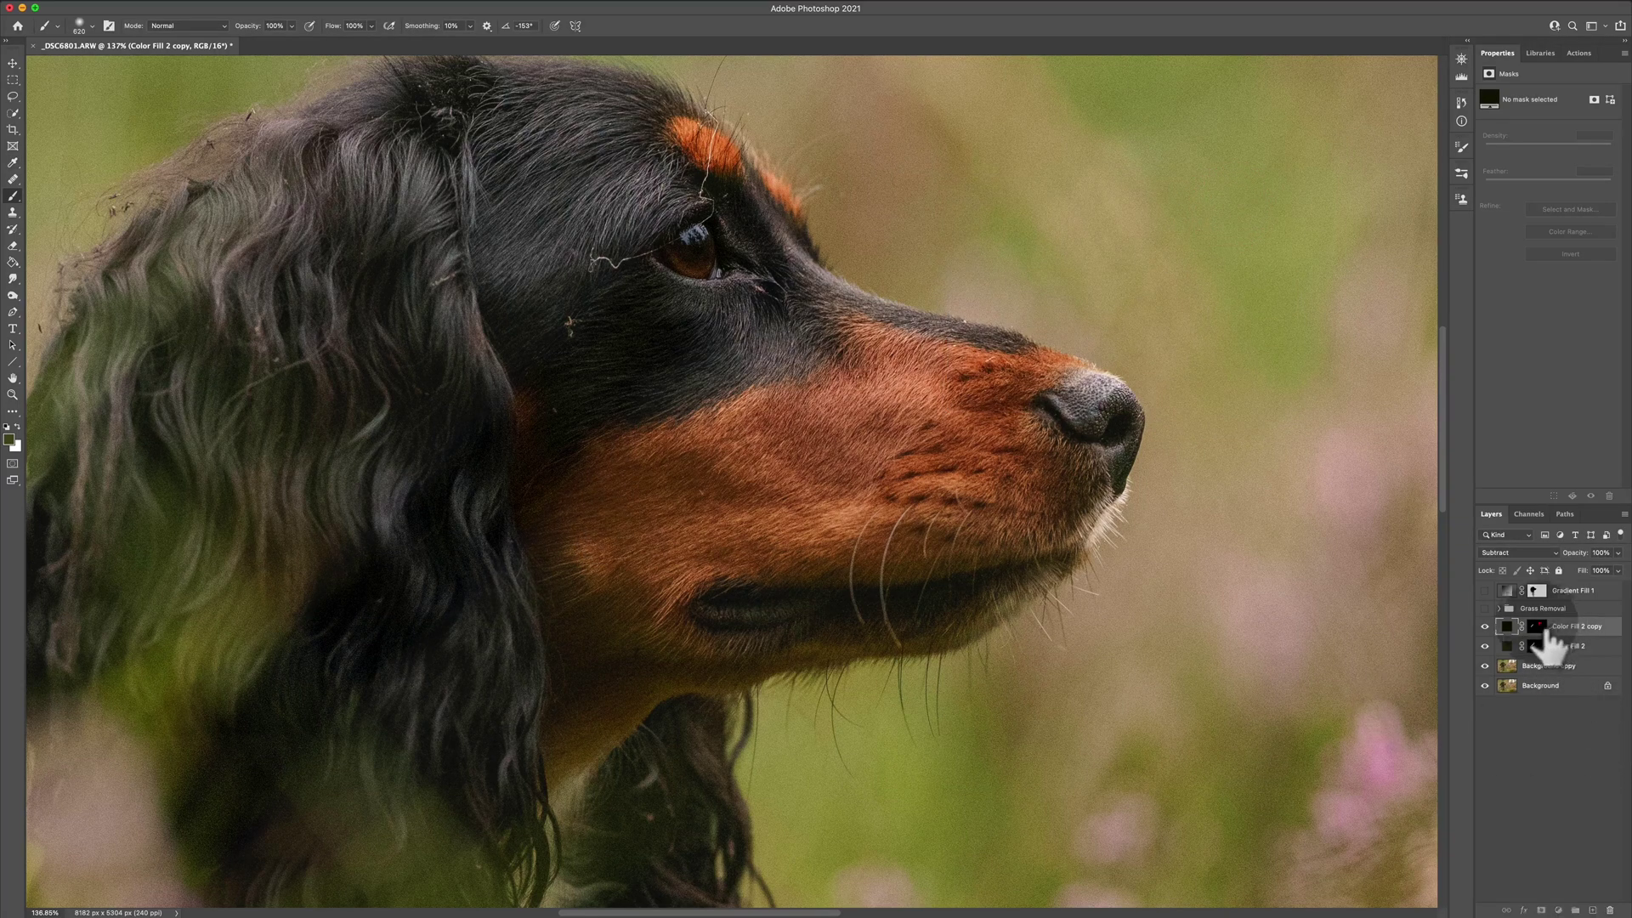
{"action": "mouse_move", "coordinate": [379, 506]}
{"action": "left_mouse_down"}
{"action": "mouse_move", "coordinate": [317, 518]}
{"action": "mouse_move", "coordinate": [336, 520]}
{"action": "left_mouse_up"}
{"action": "key", "text": "2"}
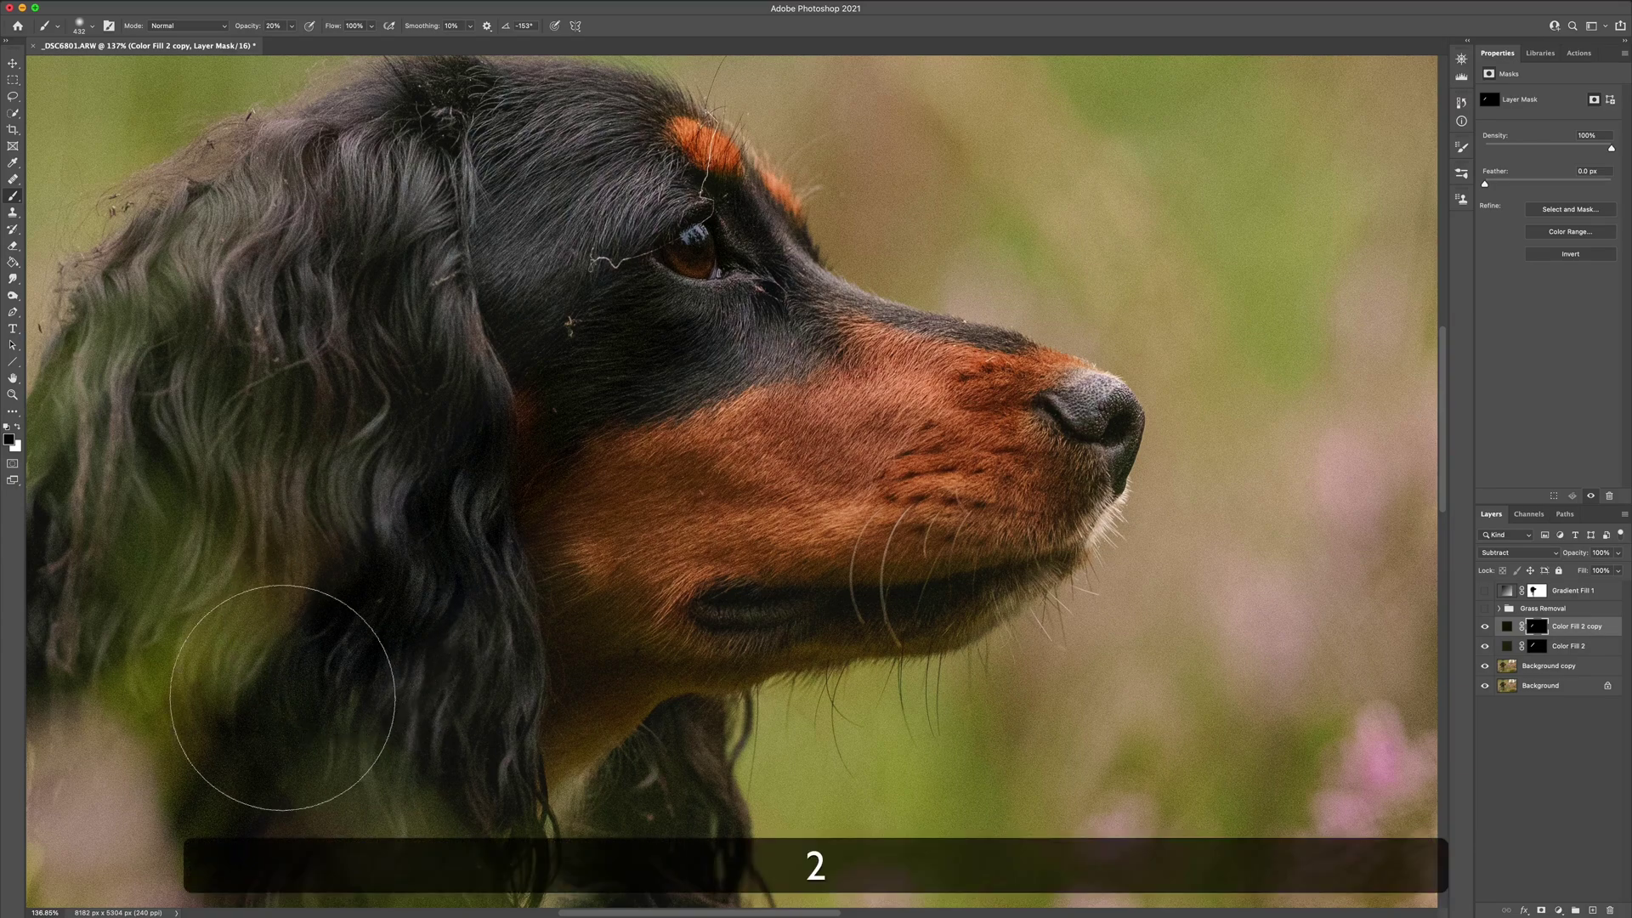
{"action": "mouse_move", "coordinate": [277, 716]}
{"action": "left_mouse_down"}
{"action": "mouse_move", "coordinate": [245, 763]}
{"action": "mouse_move", "coordinate": [288, 670]}
{"action": "mouse_move", "coordinate": [350, 639]}
{"action": "mouse_move", "coordinate": [308, 600]}
{"action": "mouse_move", "coordinate": [366, 802]}
{"action": "mouse_move", "coordinate": [210, 614]}
{"action": "mouse_move", "coordinate": [211, 637]}
{"action": "mouse_move", "coordinate": [388, 809]}
{"action": "mouse_move", "coordinate": [309, 543]}
{"action": "mouse_move", "coordinate": [244, 745]}
{"action": "left_mouse_up"}
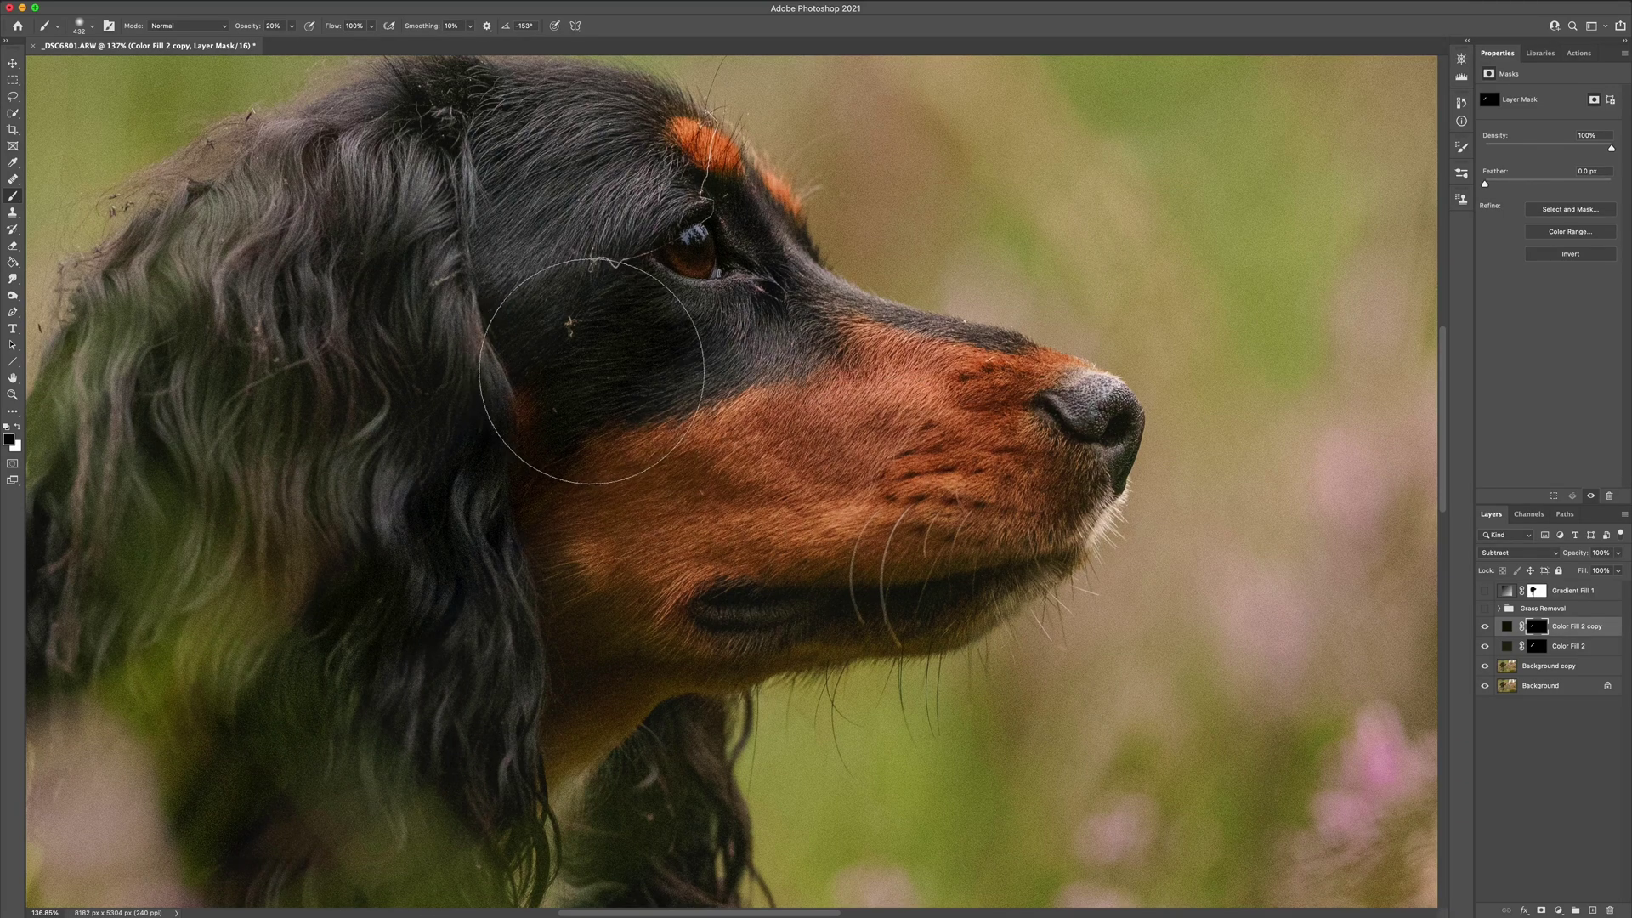
Switch to white and softly paint the mask around the eye with a brush of about 171 px
{"action": "mouse_move", "coordinate": [600, 372]}
{"action": "left_mouse_down"}
{"action": "mouse_move", "coordinate": [574, 380]}
{"action": "mouse_move", "coordinate": [595, 379]}
{"action": "left_mouse_up"}
{"action": "key", "text": "x"}
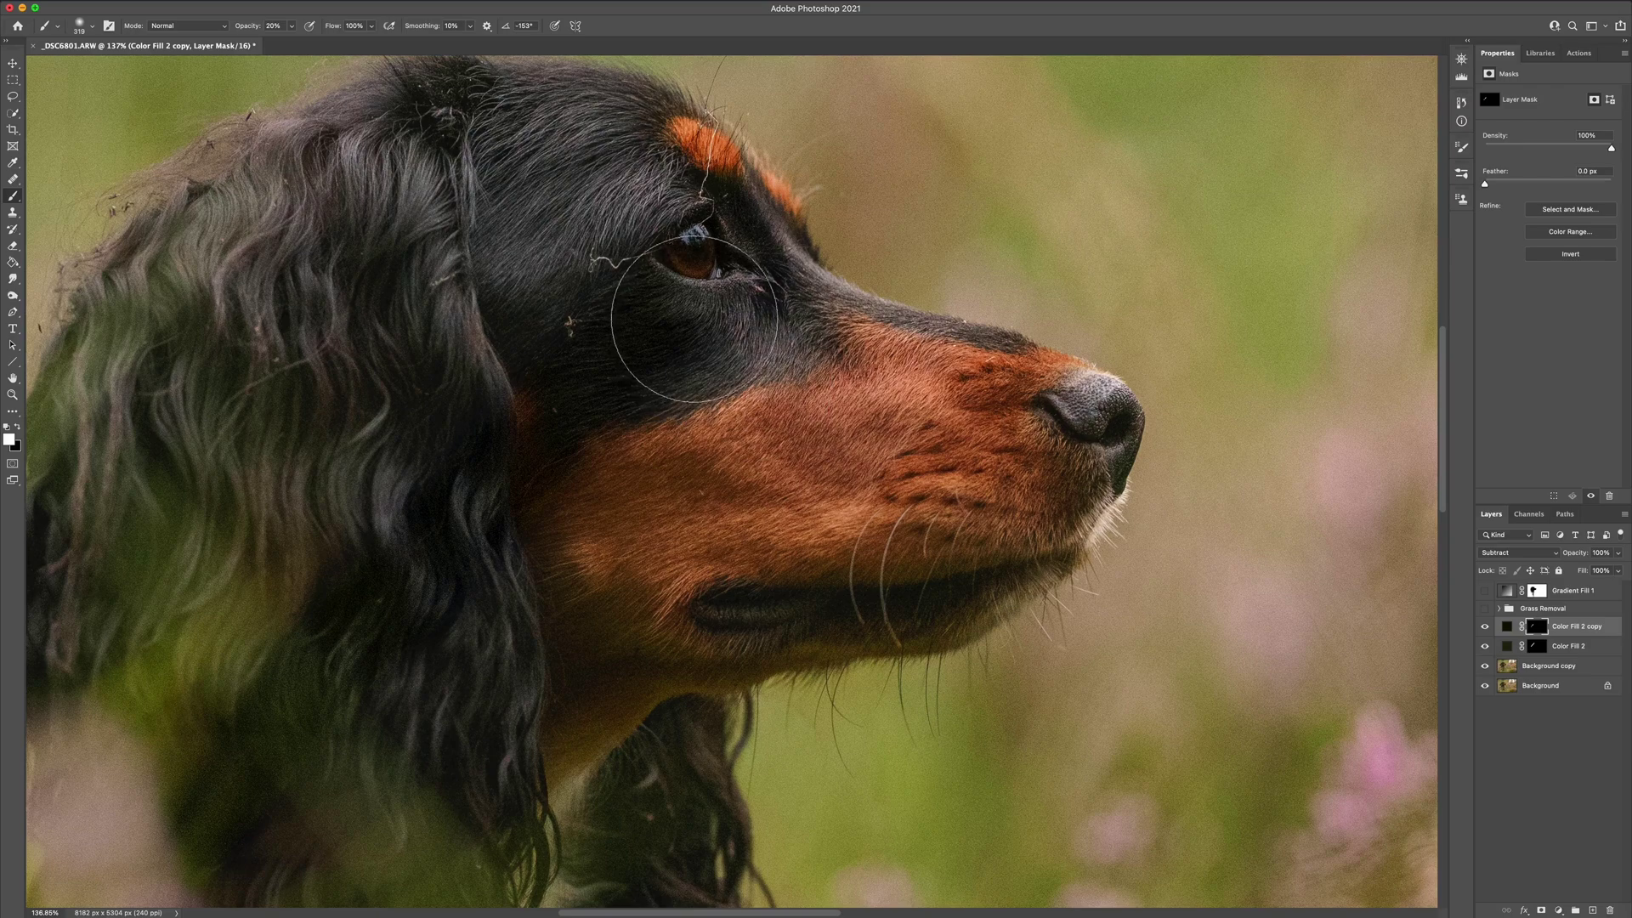
{"action": "left_click_drag", "start_coordinate": [694, 319], "coordinate": [656, 320]}
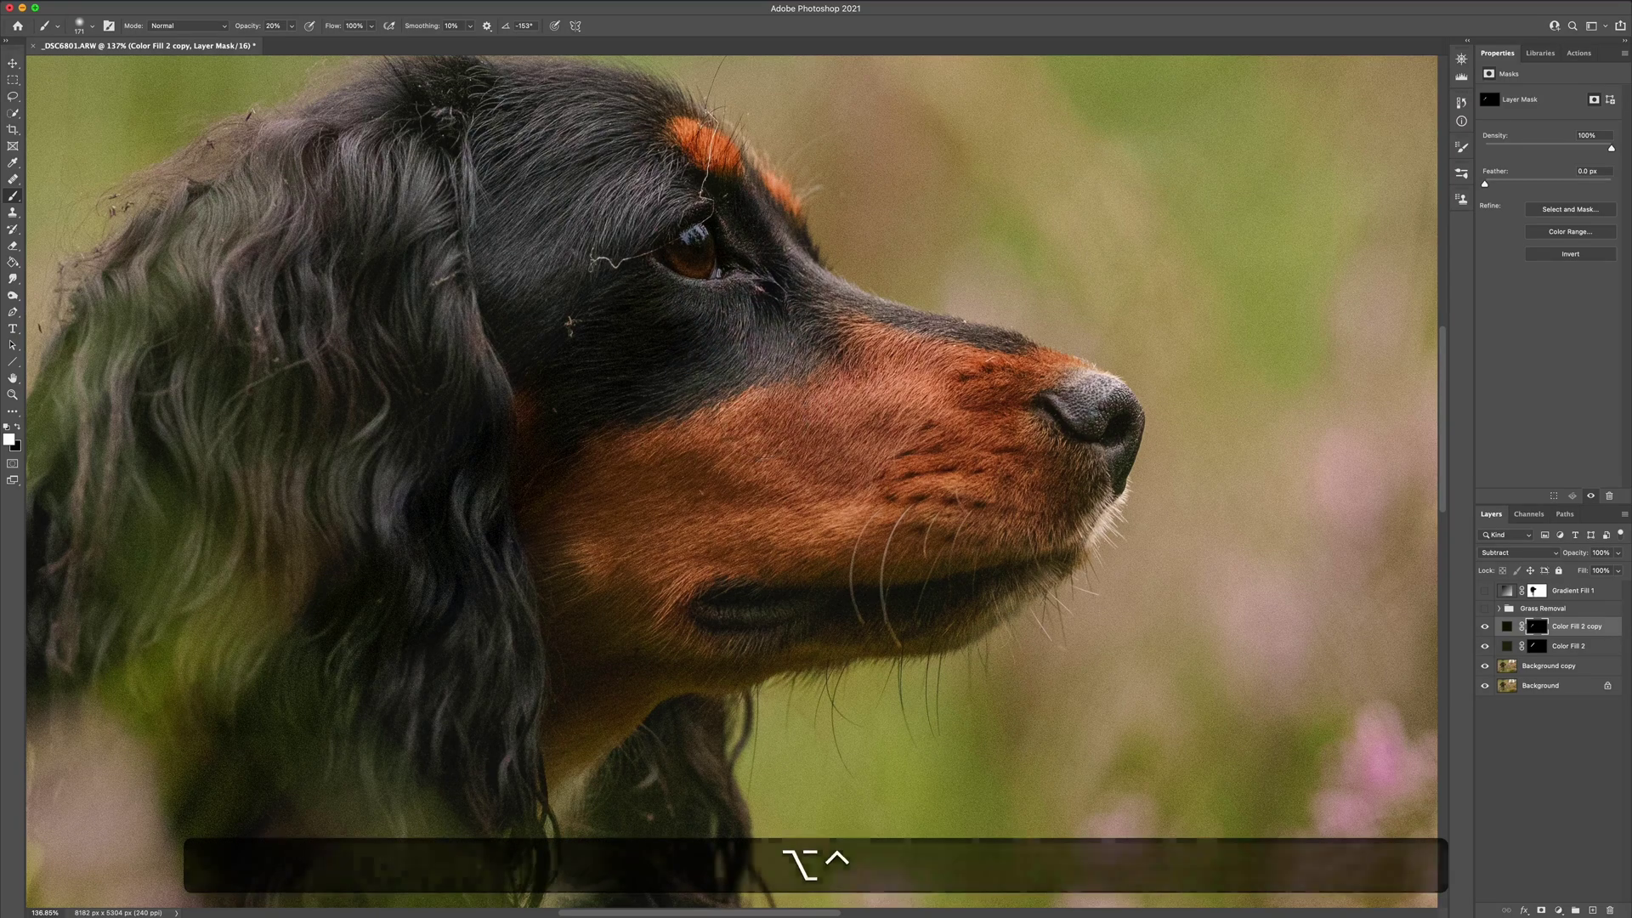
{"action": "scroll", "coordinate": [765, 408], "scroll_direction": "down", "scroll_amount": 3}
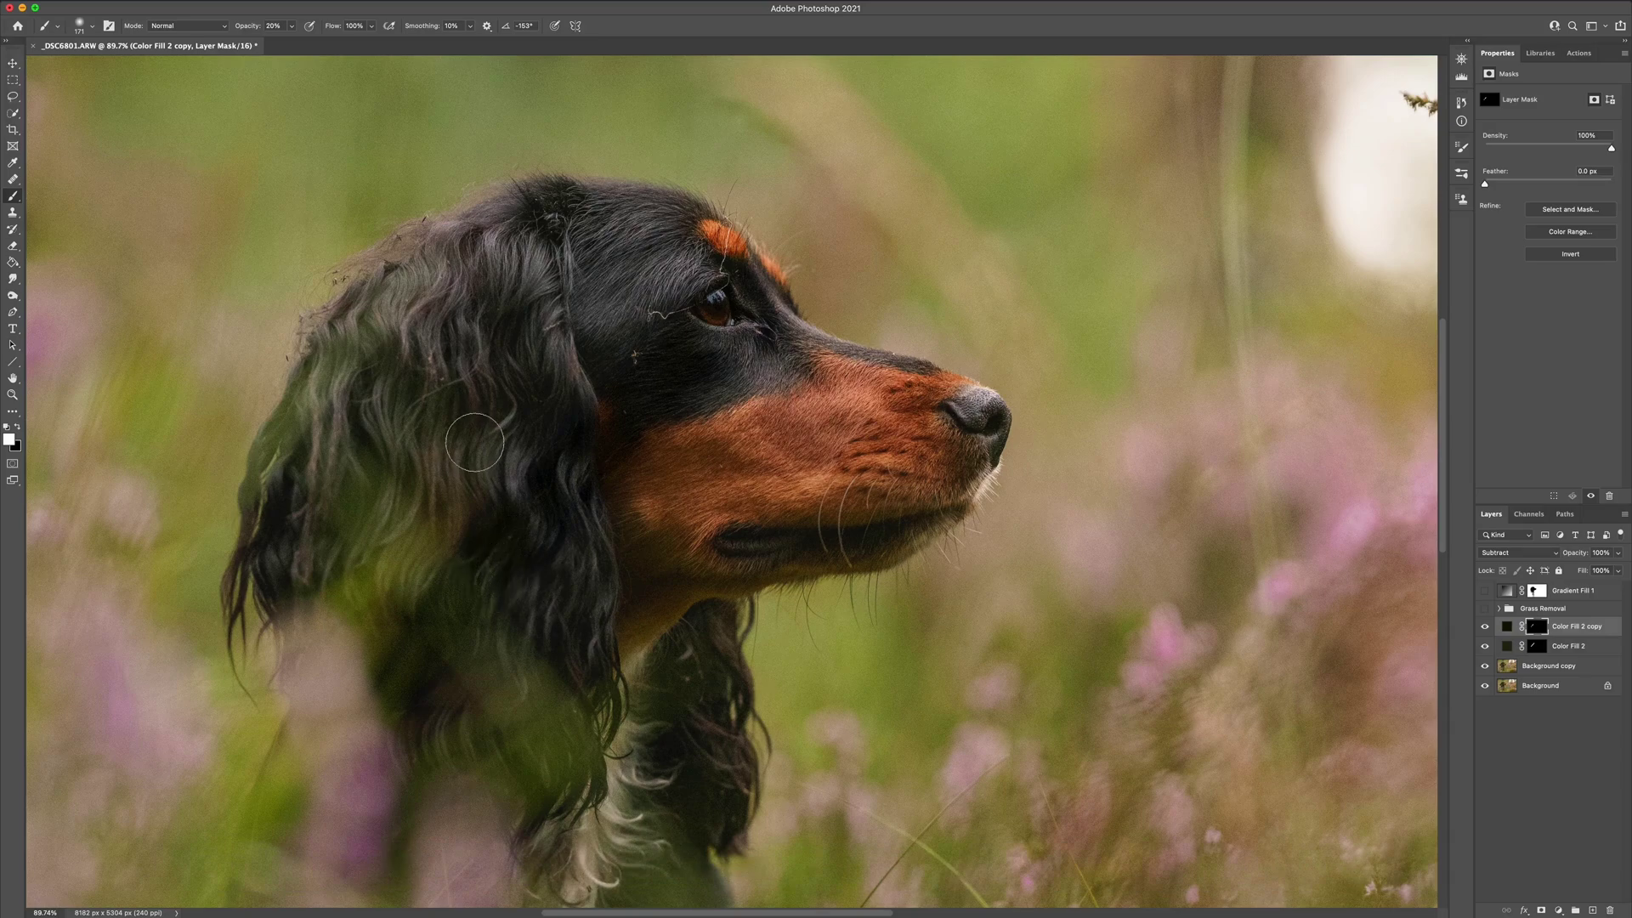
{"action": "scroll", "coordinate": [670, 489], "scroll_direction": "down", "scroll_amount": 2}
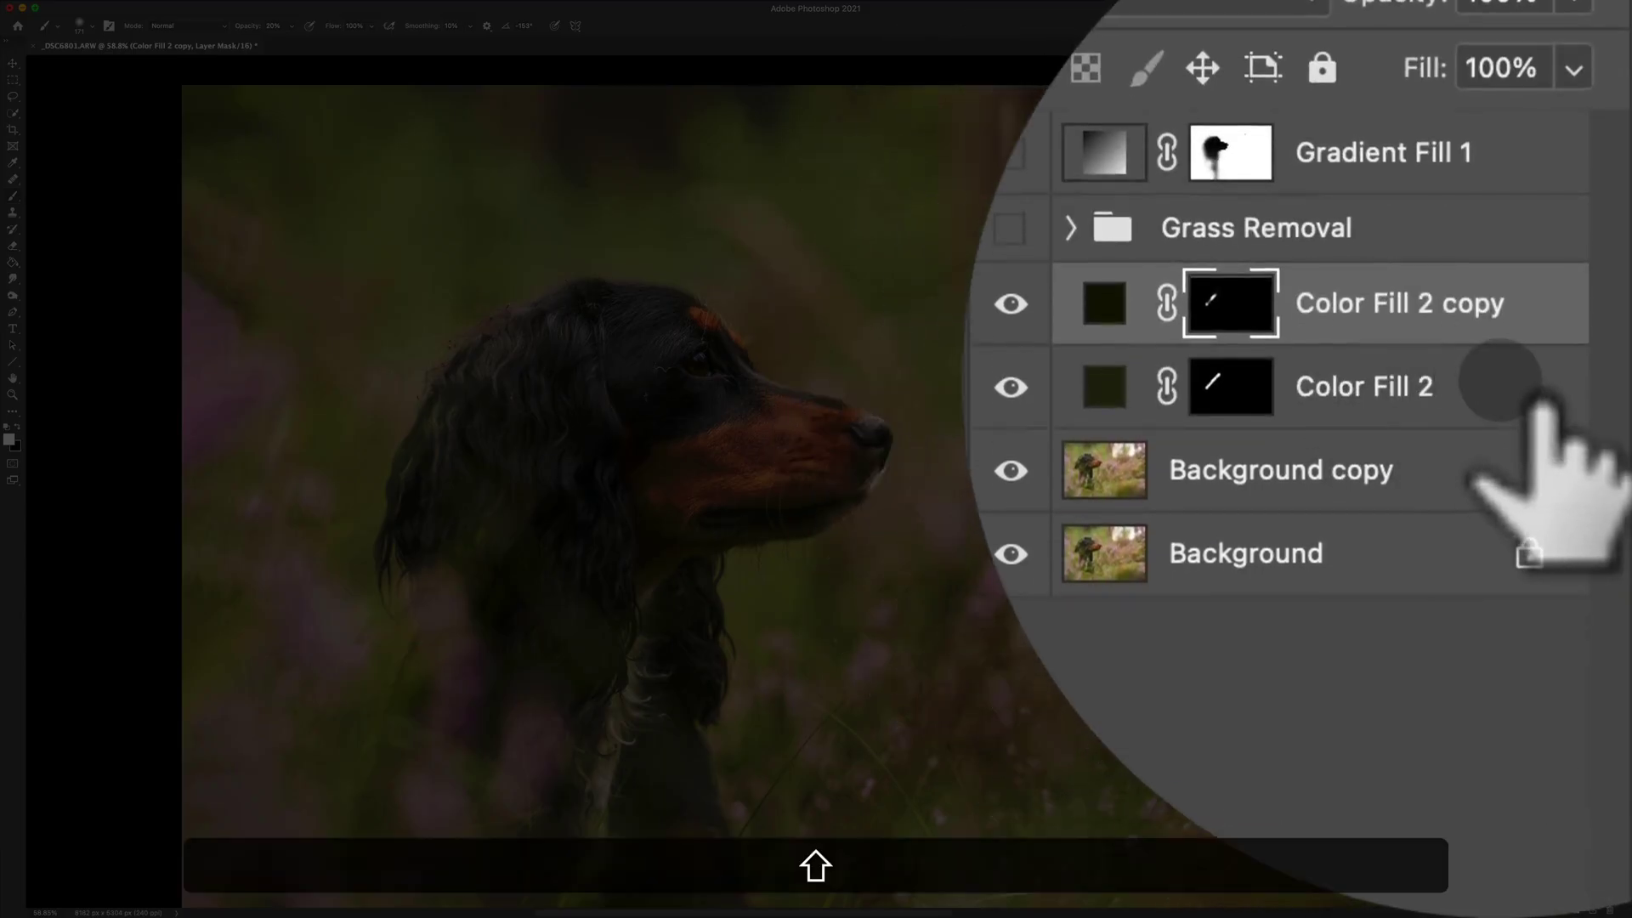
{"action": "left_click", "coordinate": [1500, 382], "text": "shift"}
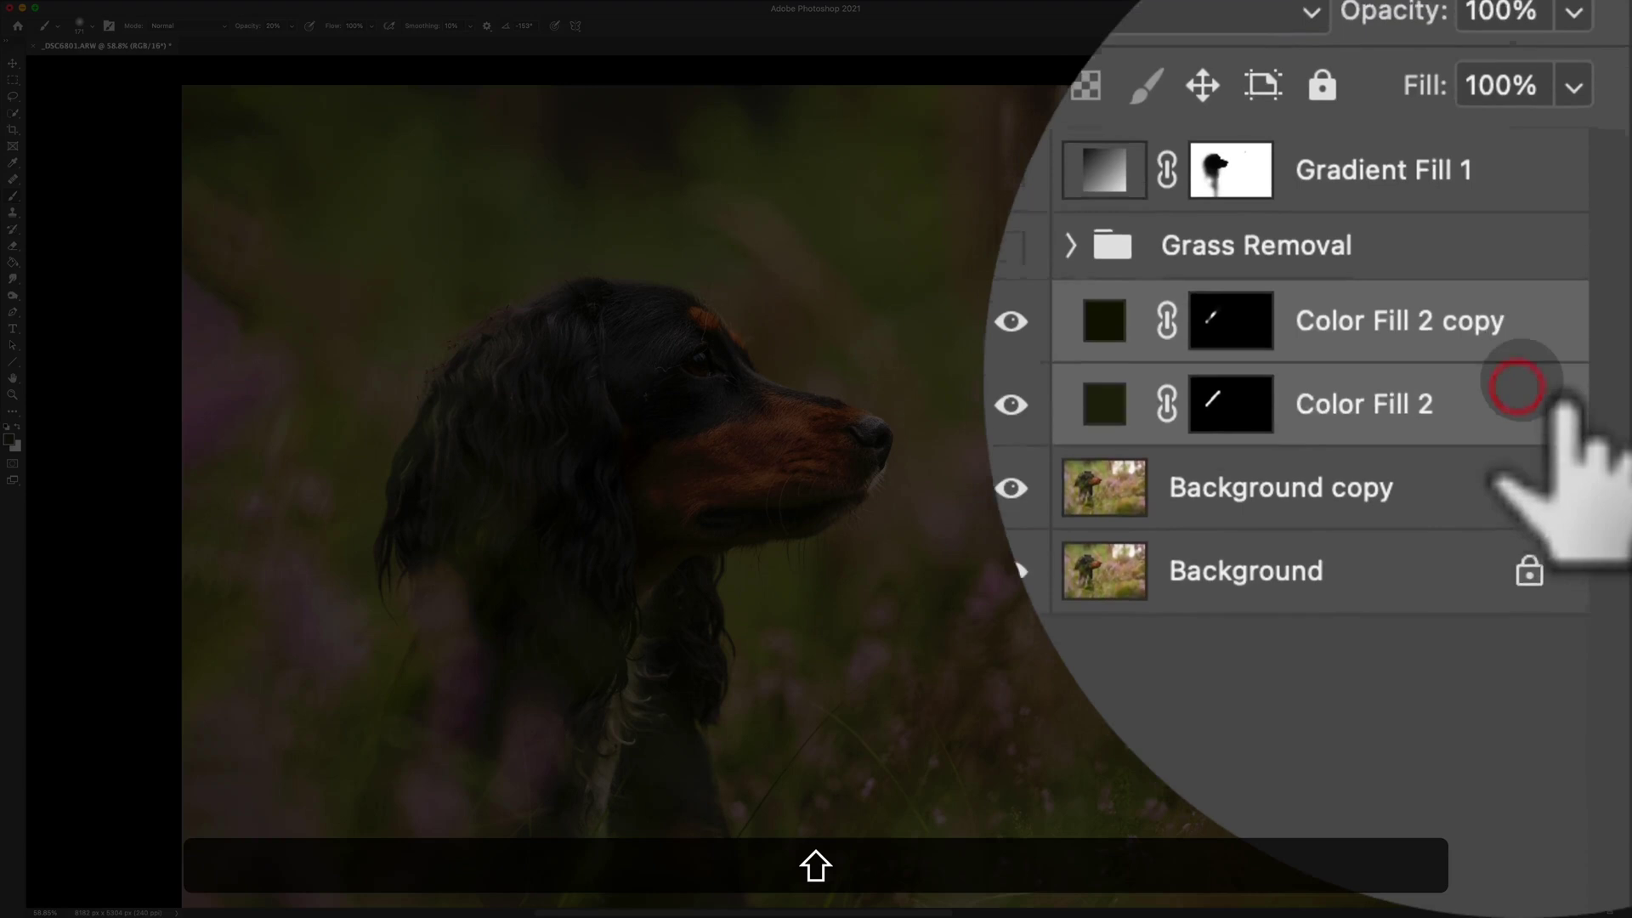
{"action": "key", "text": "super+g"}
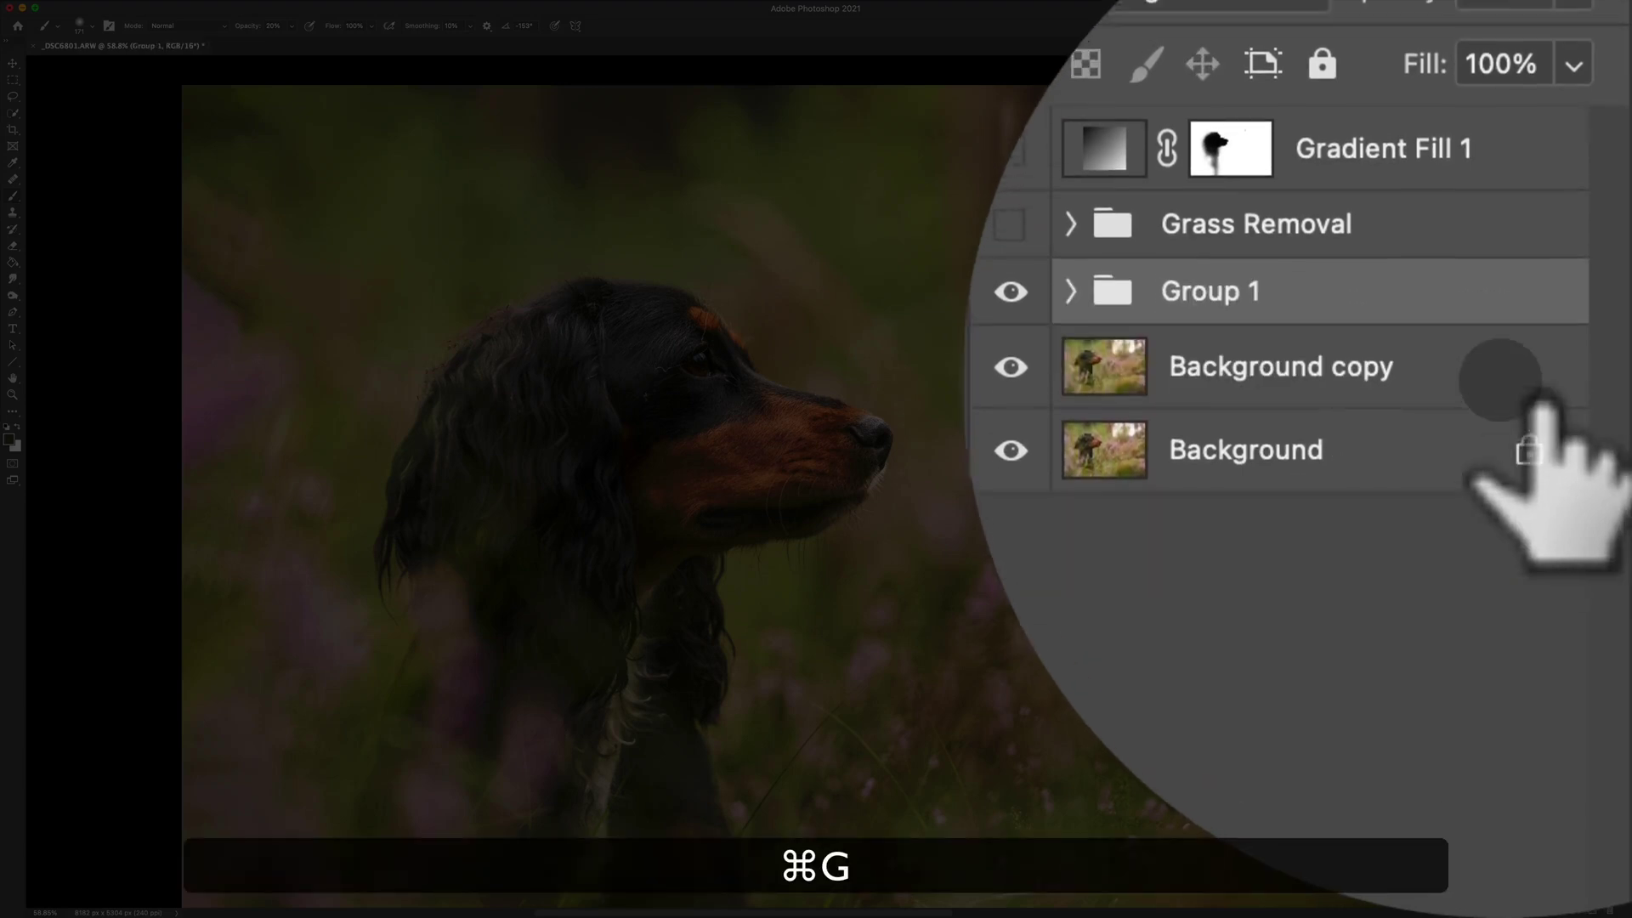
{"action": "double_click", "coordinate": [1207, 383]}
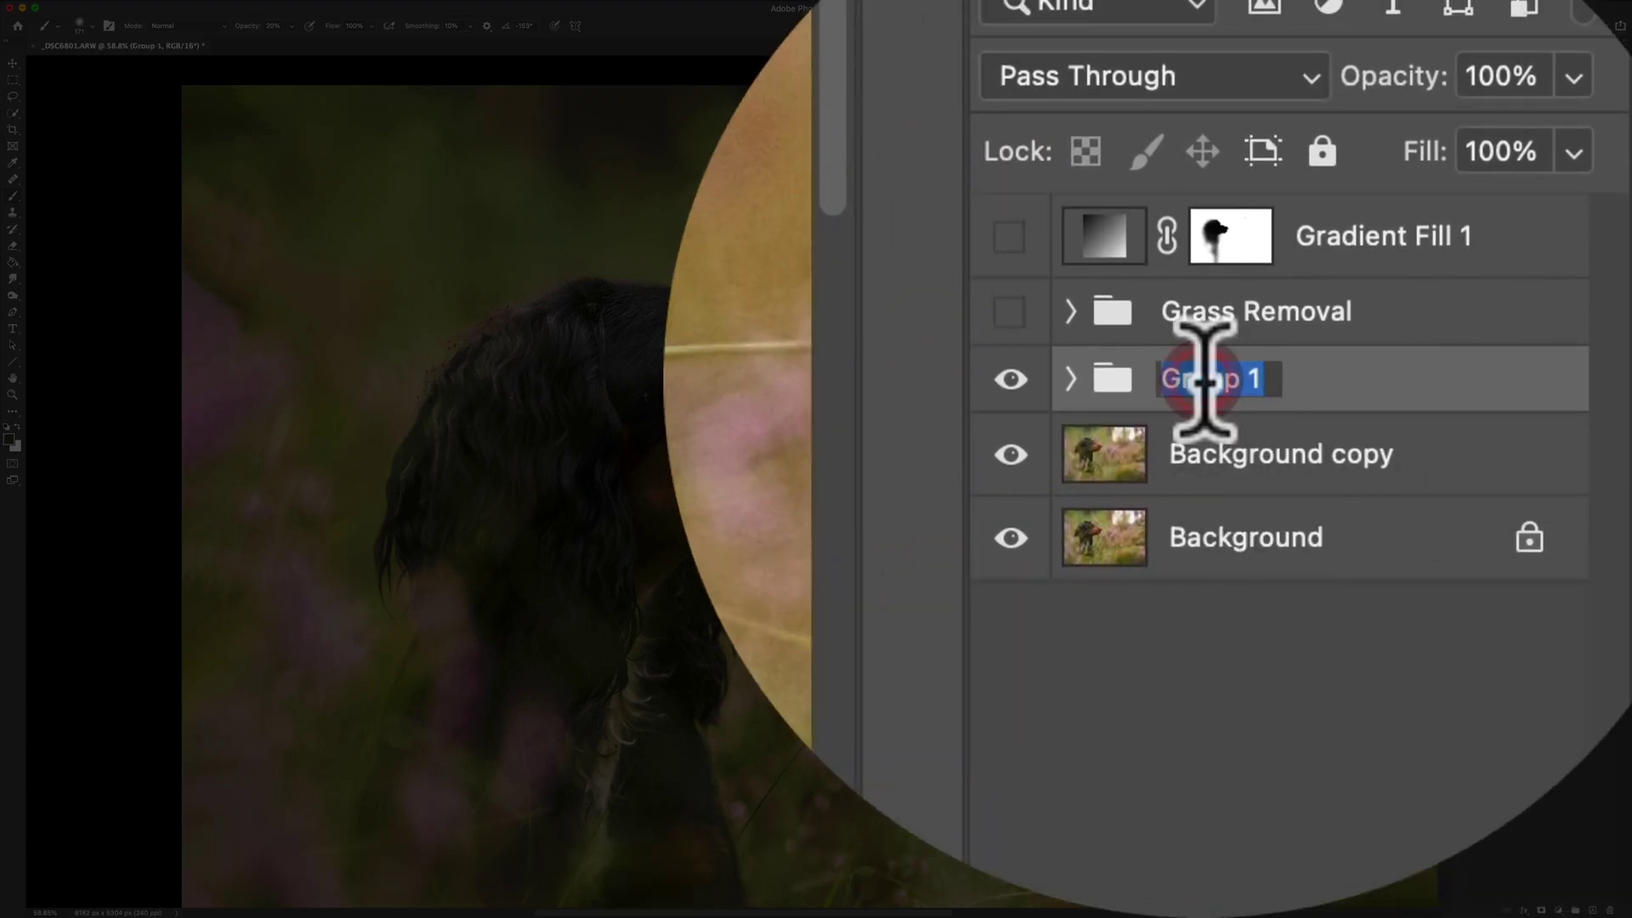
{"action": "type", "text": "Gr"}
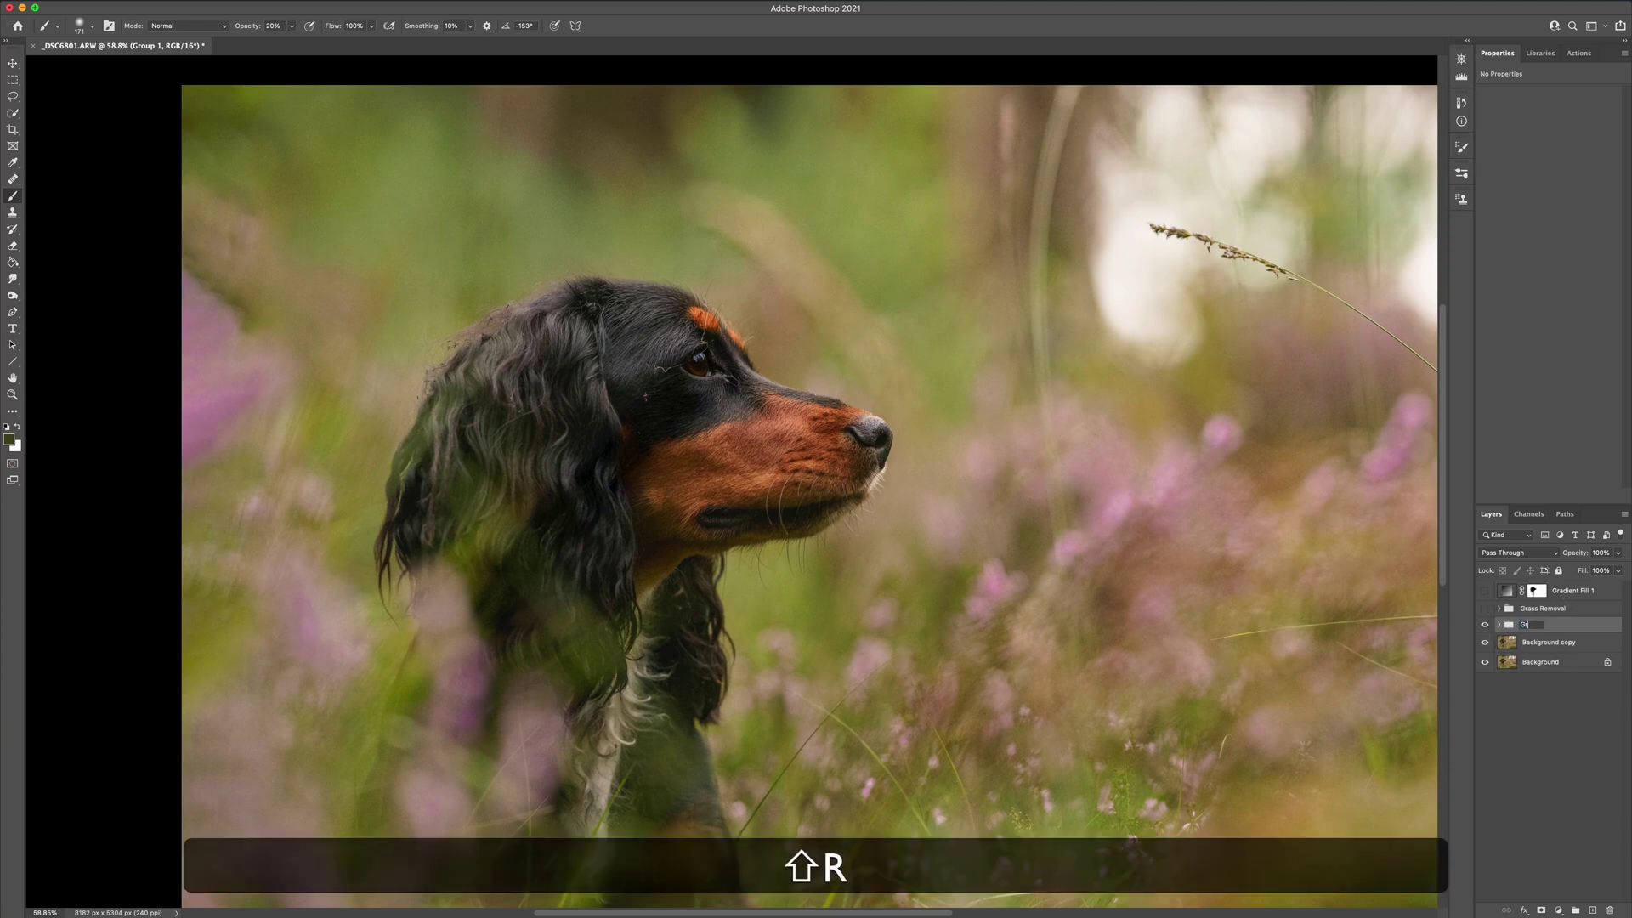
{"action": "type", "text": "ass Removal"}
{"action": "key", "text": "Return"}
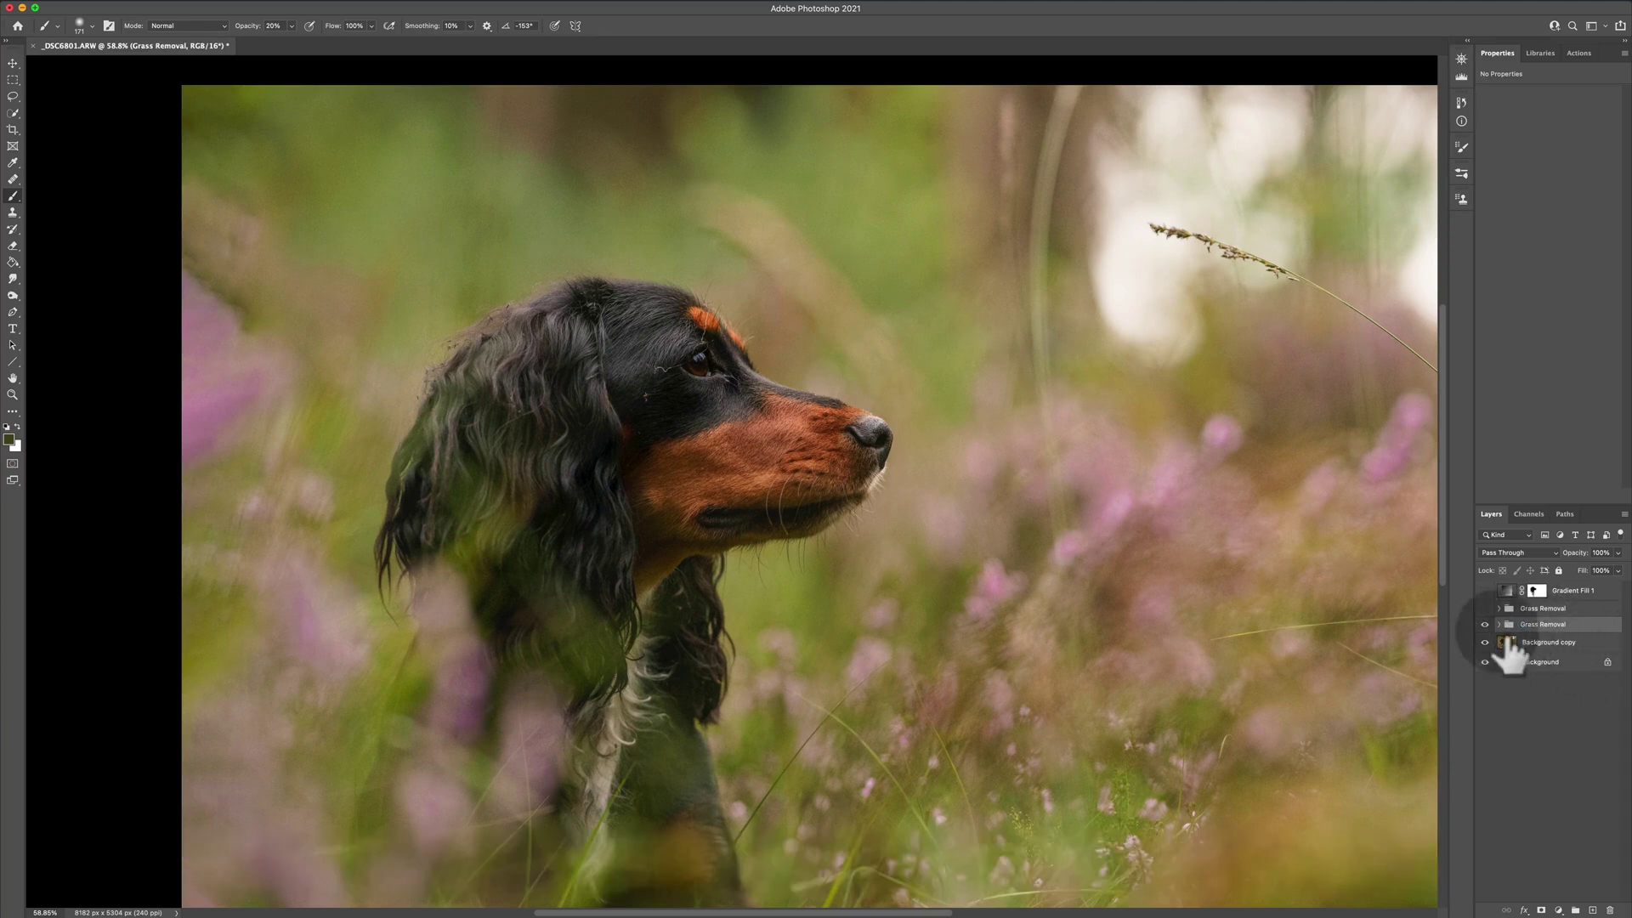
{"action": "left_click", "coordinate": [1485, 624]}
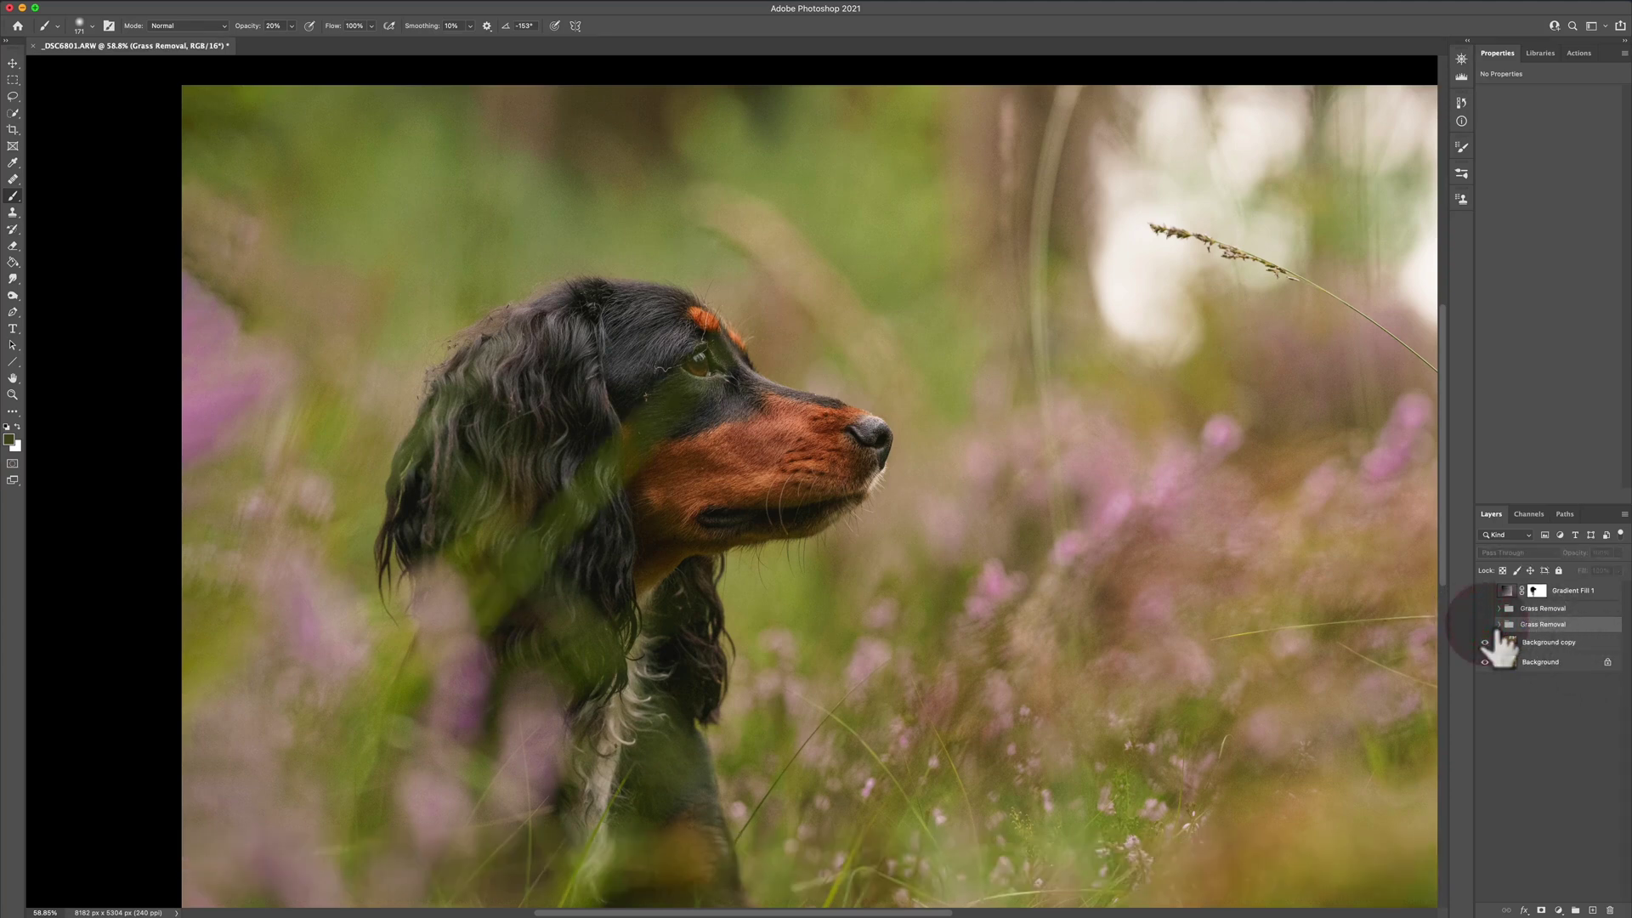
{"action": "left_click", "coordinate": [1485, 624]}
Expand the Grass Removal group and lower the brightness of Color Fill 2's green
{"action": "scroll", "coordinate": [813, 543], "scroll_direction": "right", "scroll_amount": 5}
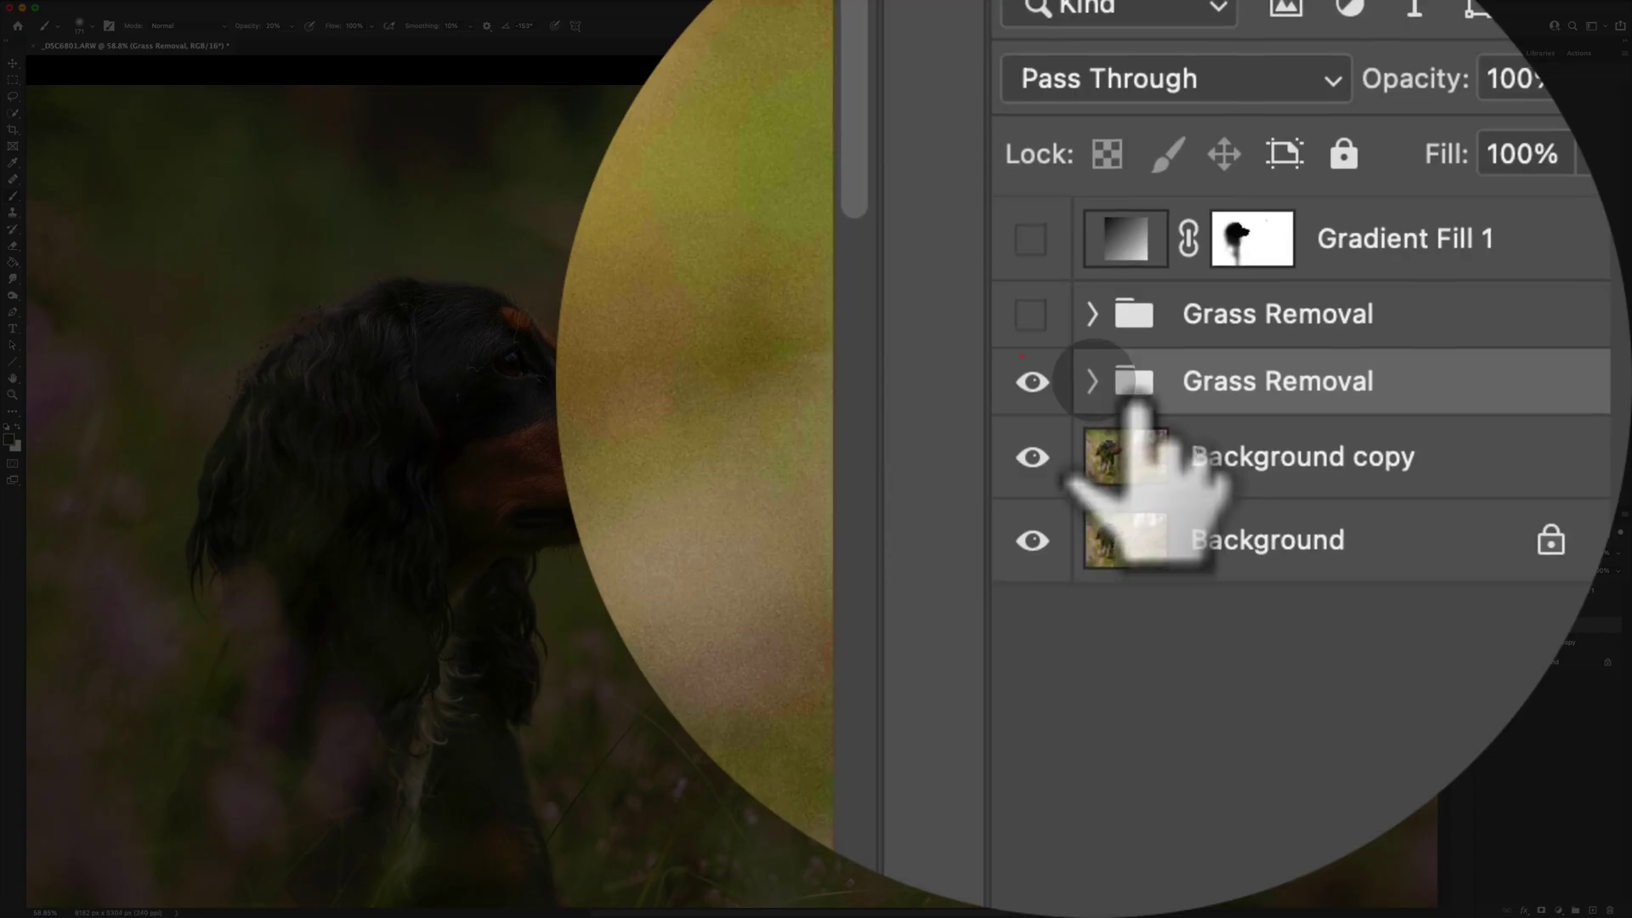
{"action": "left_click", "coordinate": [1499, 627]}
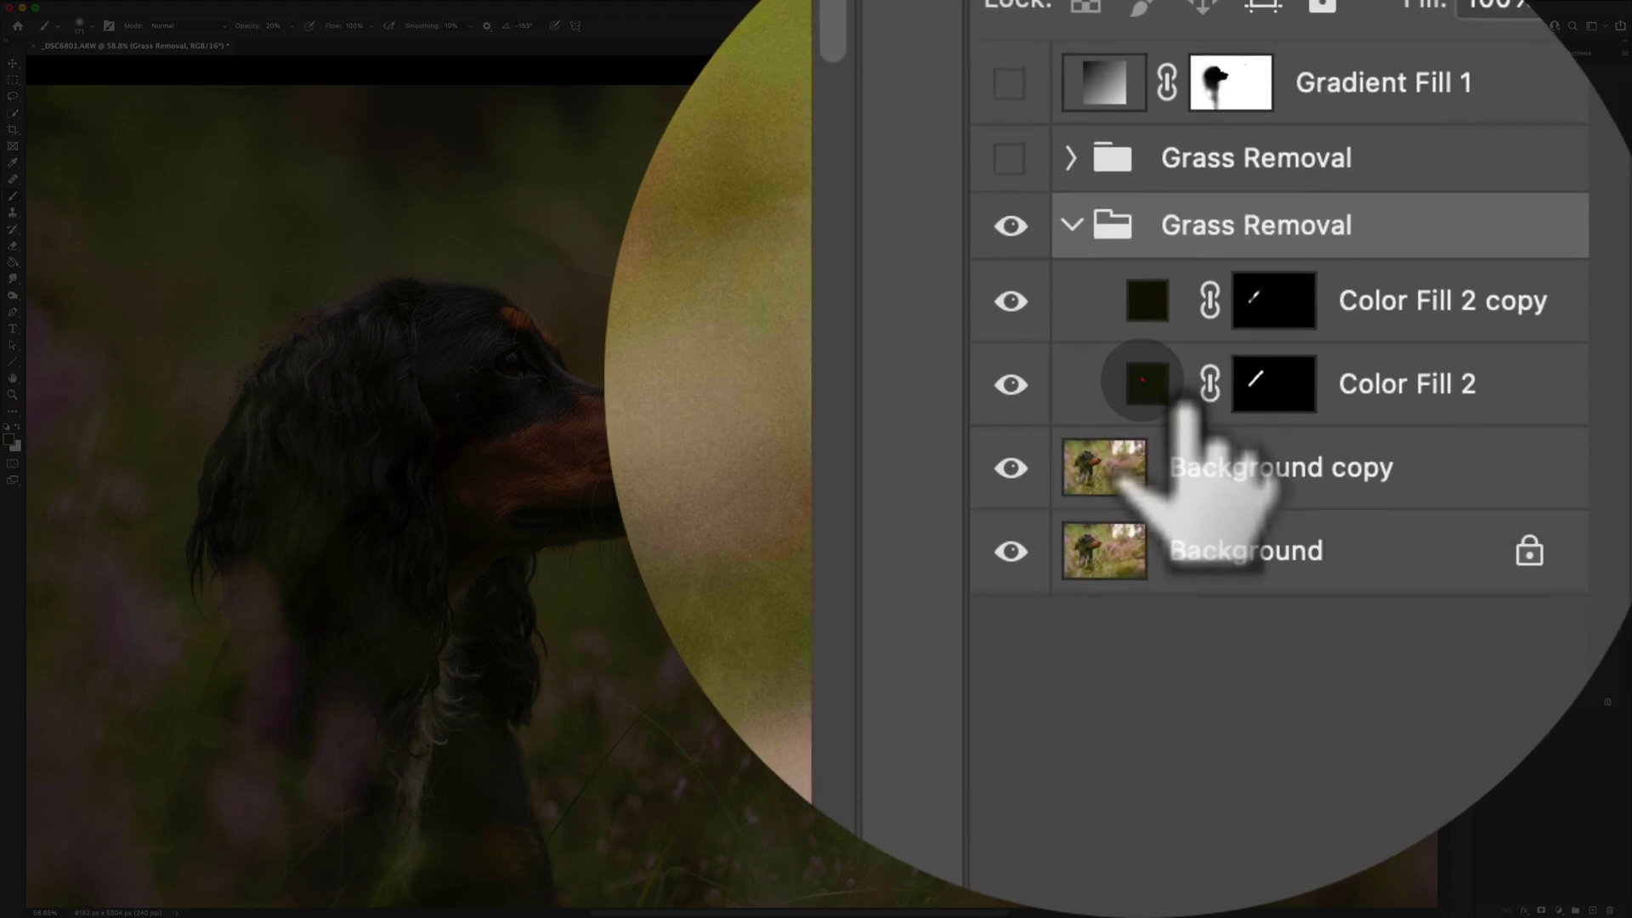
{"action": "double_click", "coordinate": [1143, 380]}
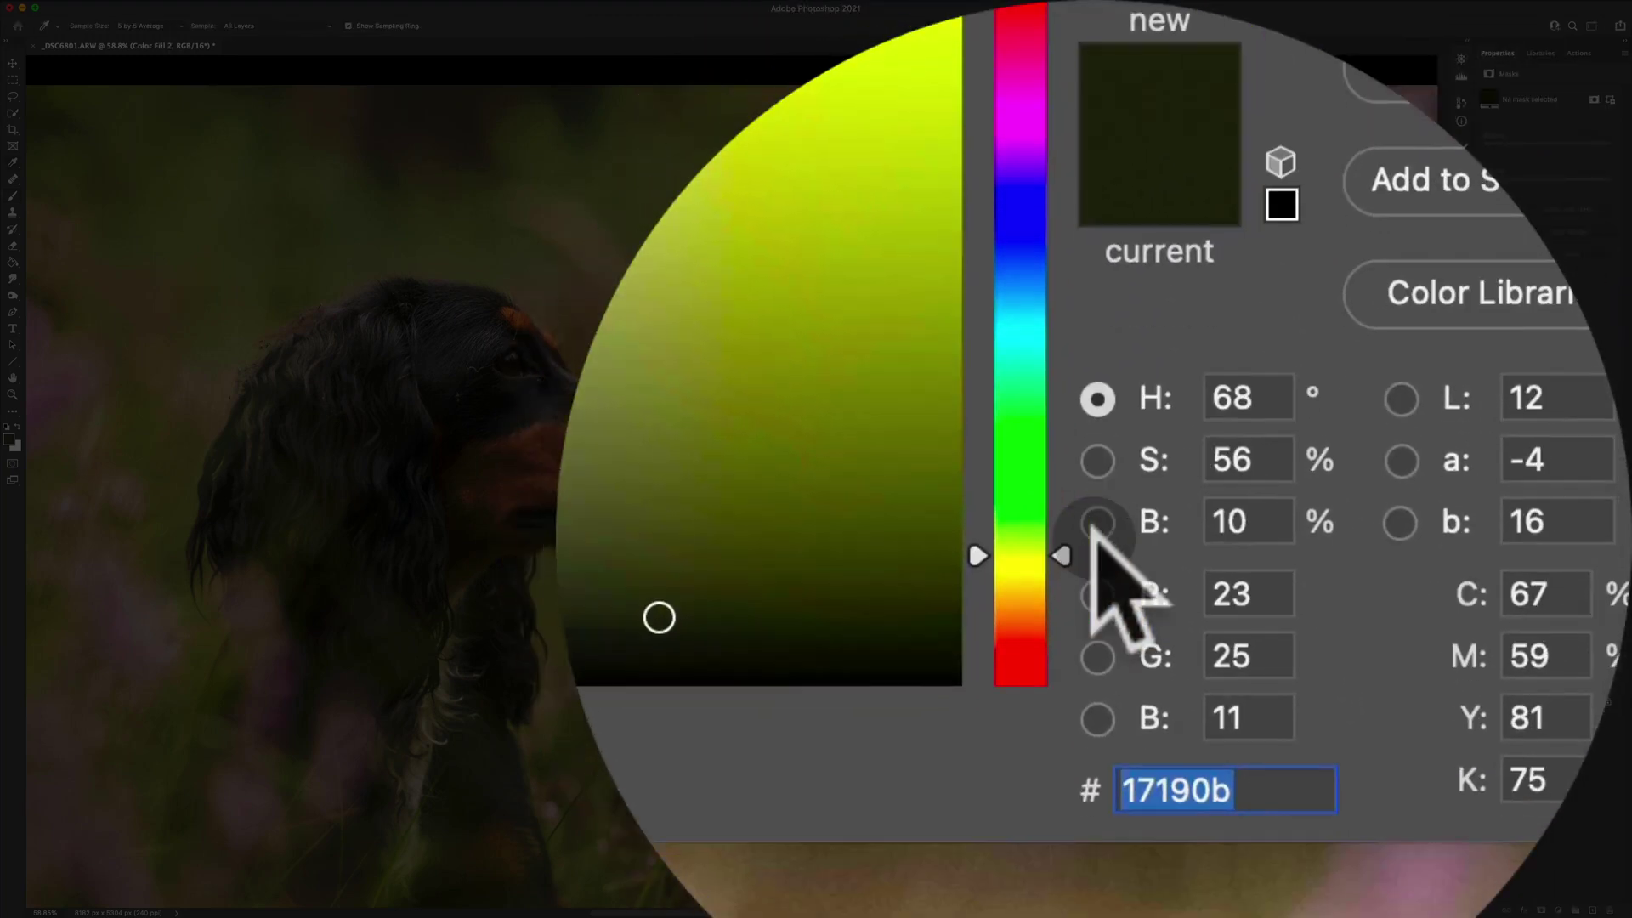
{"action": "left_click", "coordinate": [1097, 527]}
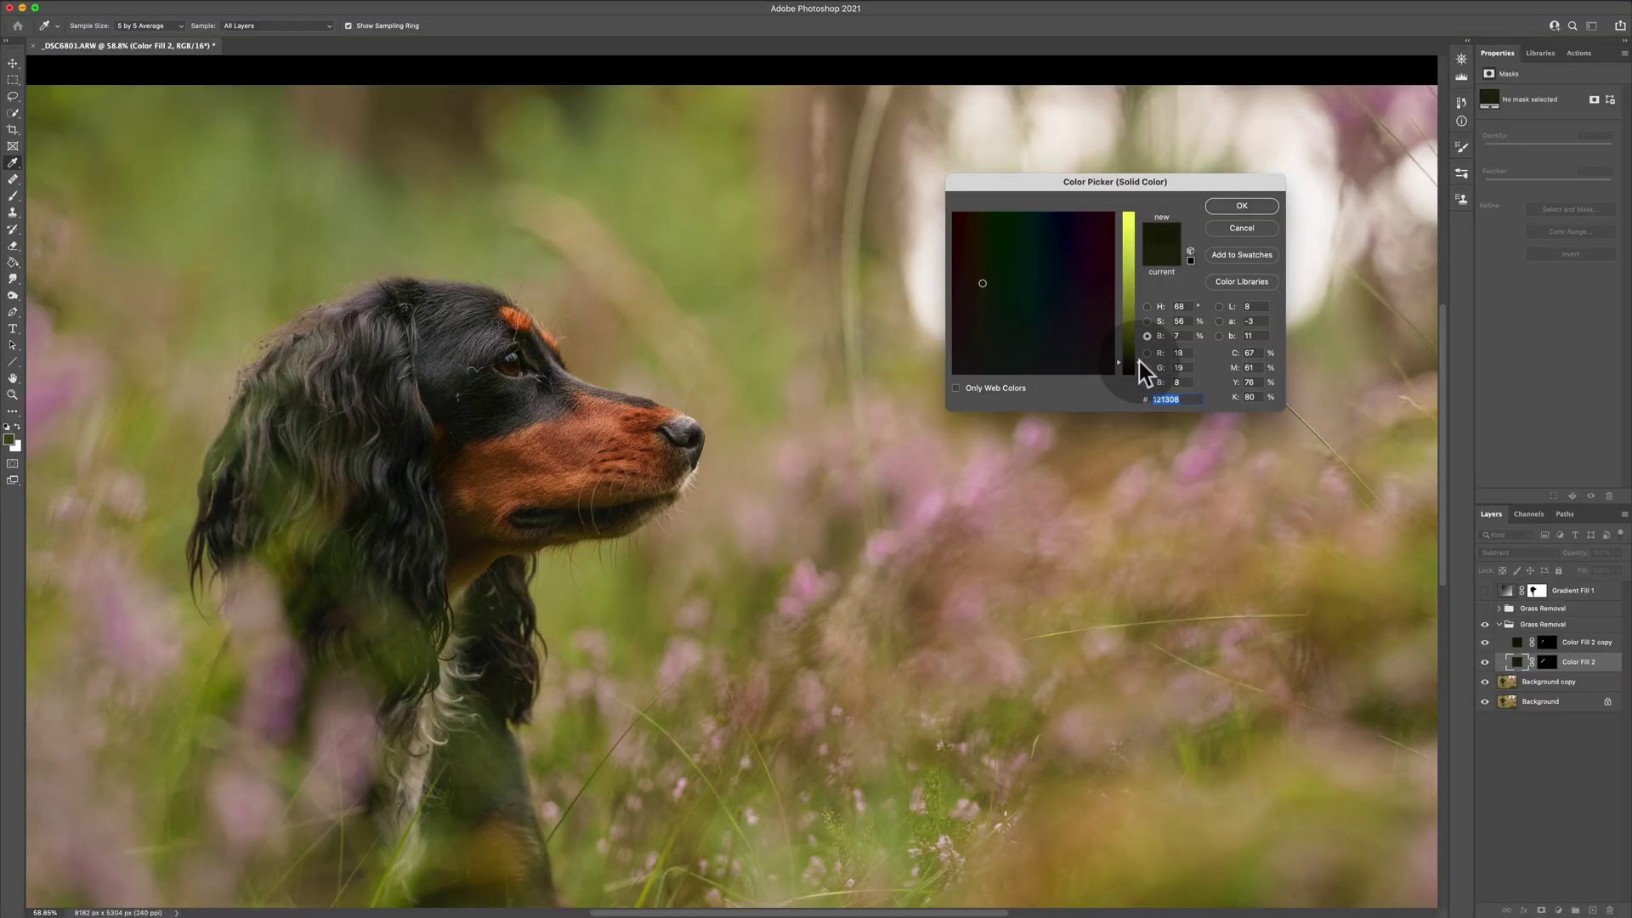
{"action": "left_click", "coordinate": [1139, 360]}
{"action": "left_click", "coordinate": [1217, 204]}
{"action": "key", "text": "b"}
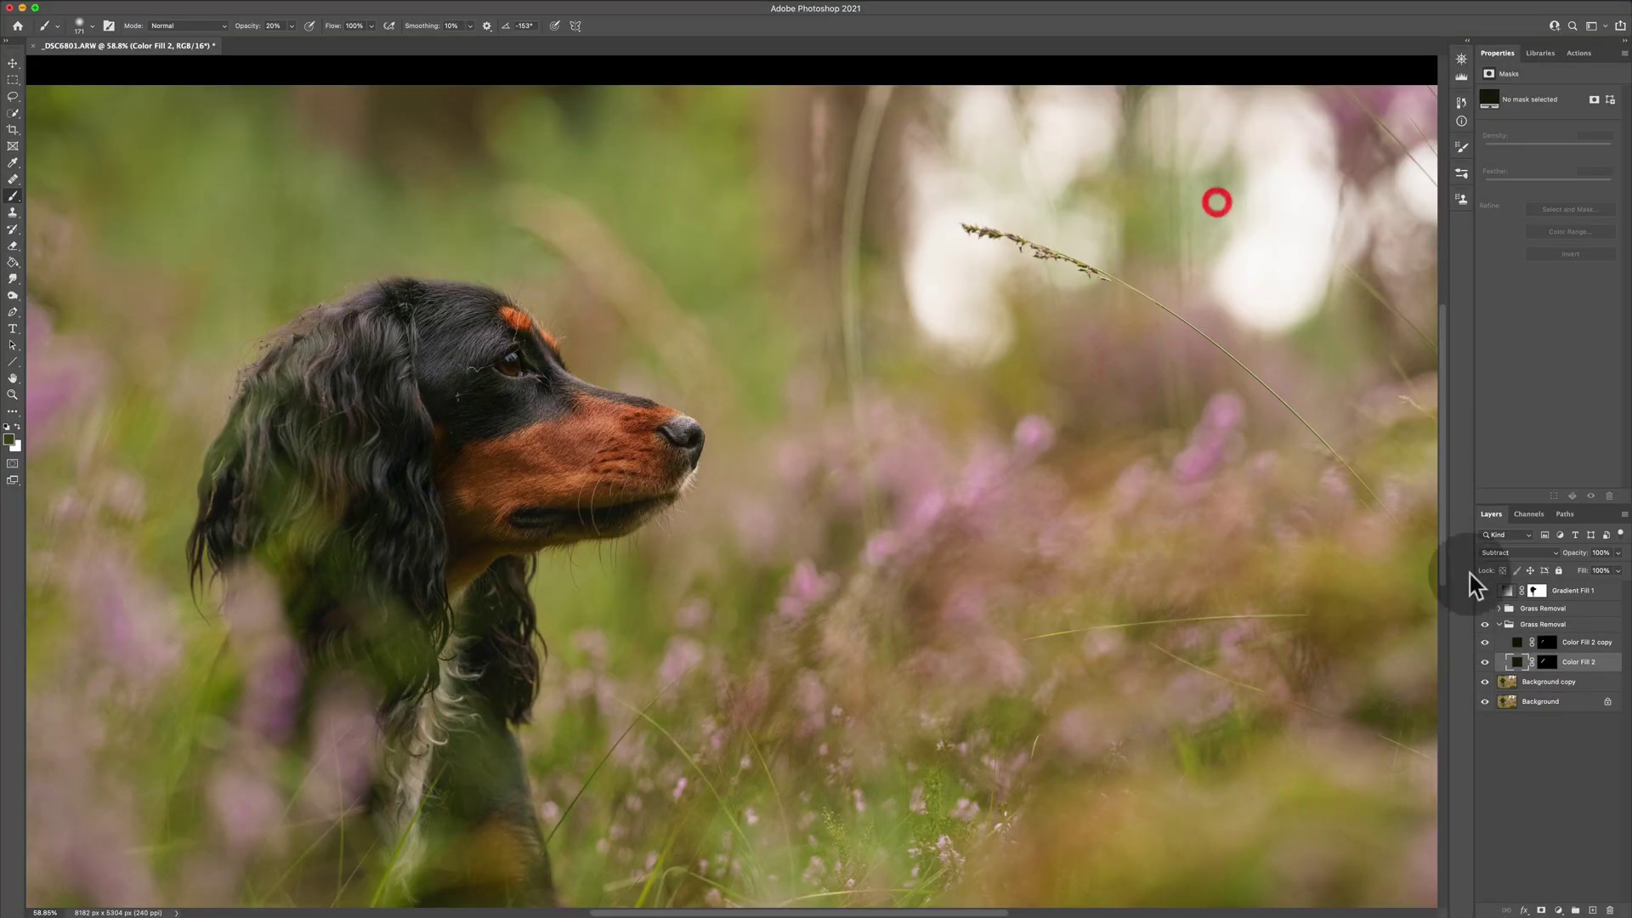
Set Color Fill 2 copy's colour to the dark olive 101204
{"action": "double_click", "coordinate": [1518, 642]}
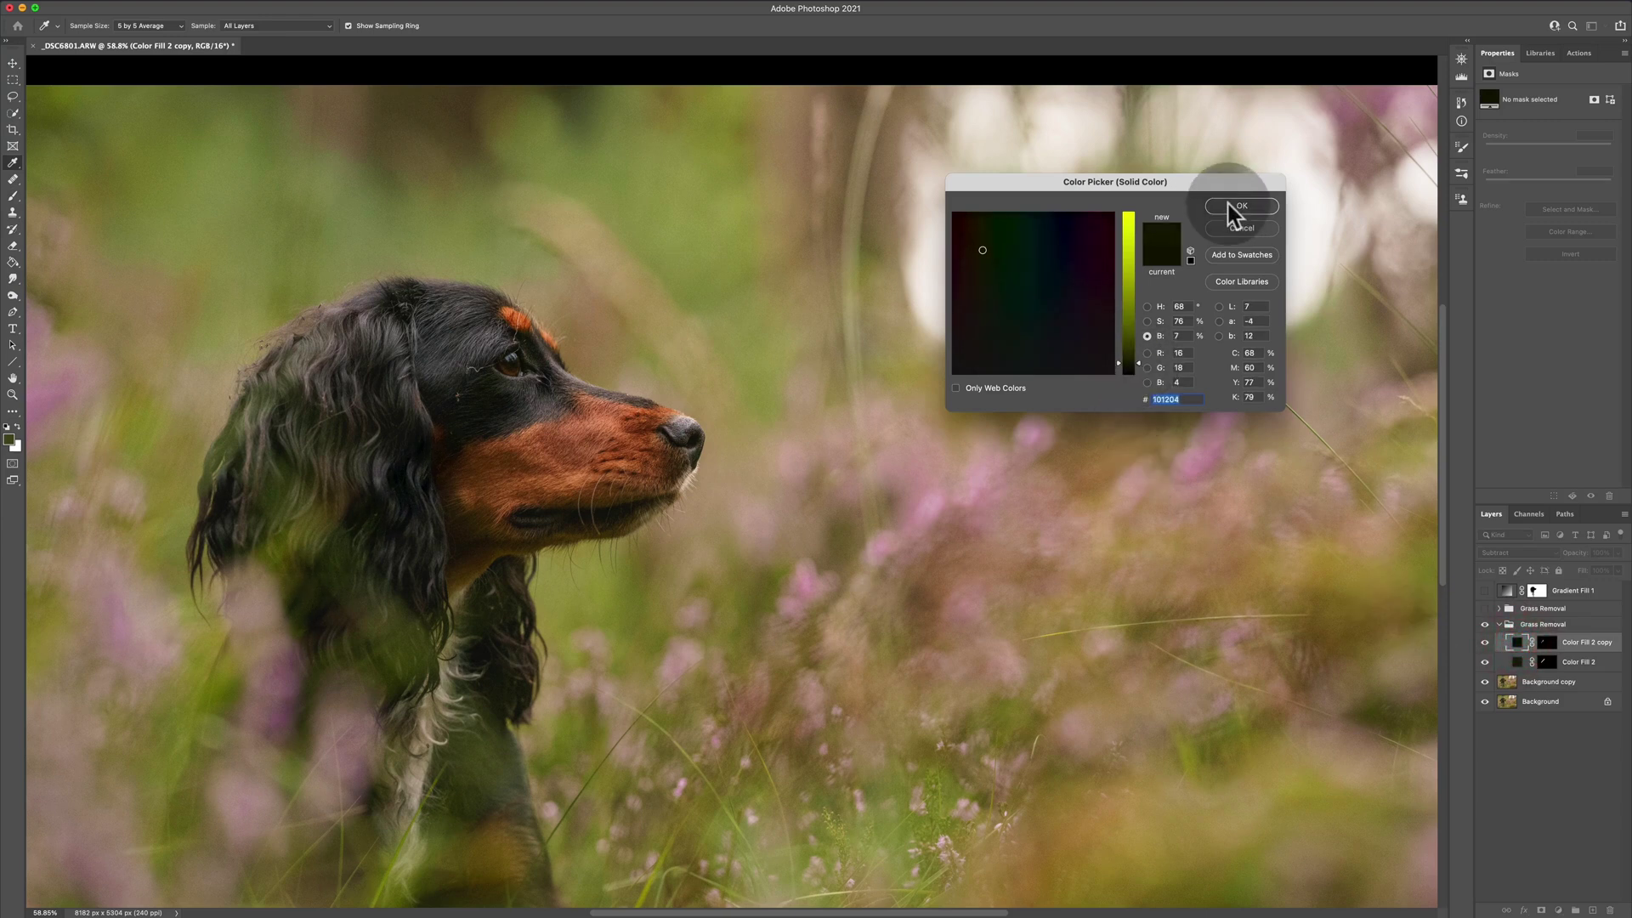
{"action": "left_click", "coordinate": [1146, 306]}
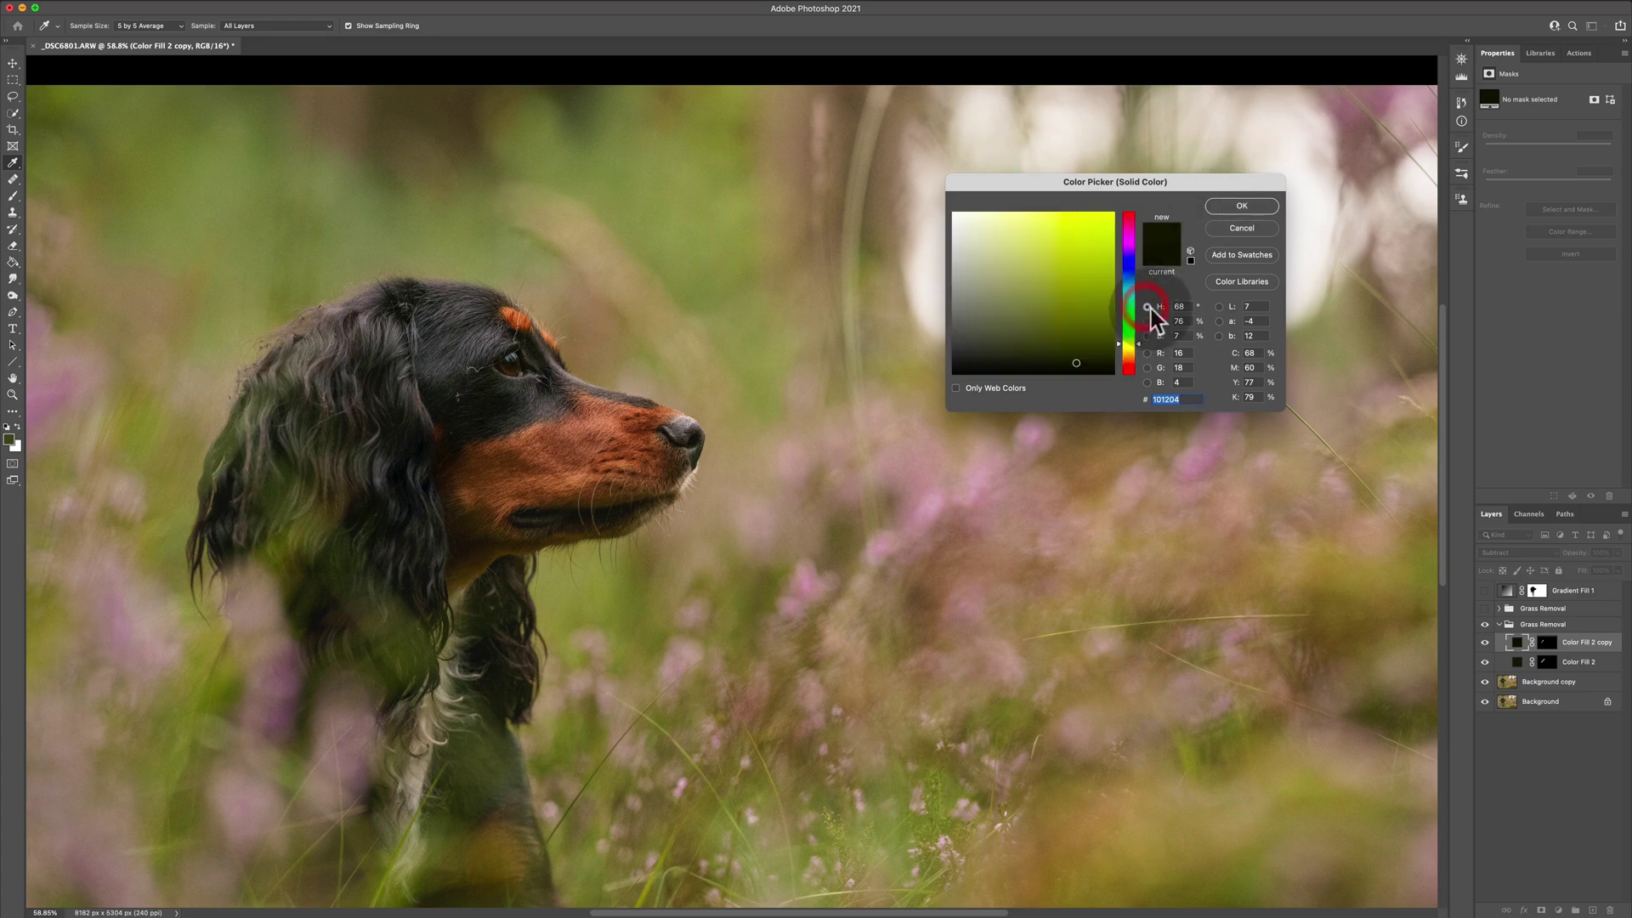
{"action": "left_click", "coordinate": [1236, 208]}
Collapse the Grass Removal group and toggle its visibility, fitted to screen, to compare the eye before and after
{"action": "scroll", "coordinate": [594, 533], "scroll_direction": "down", "scroll_amount": 6}
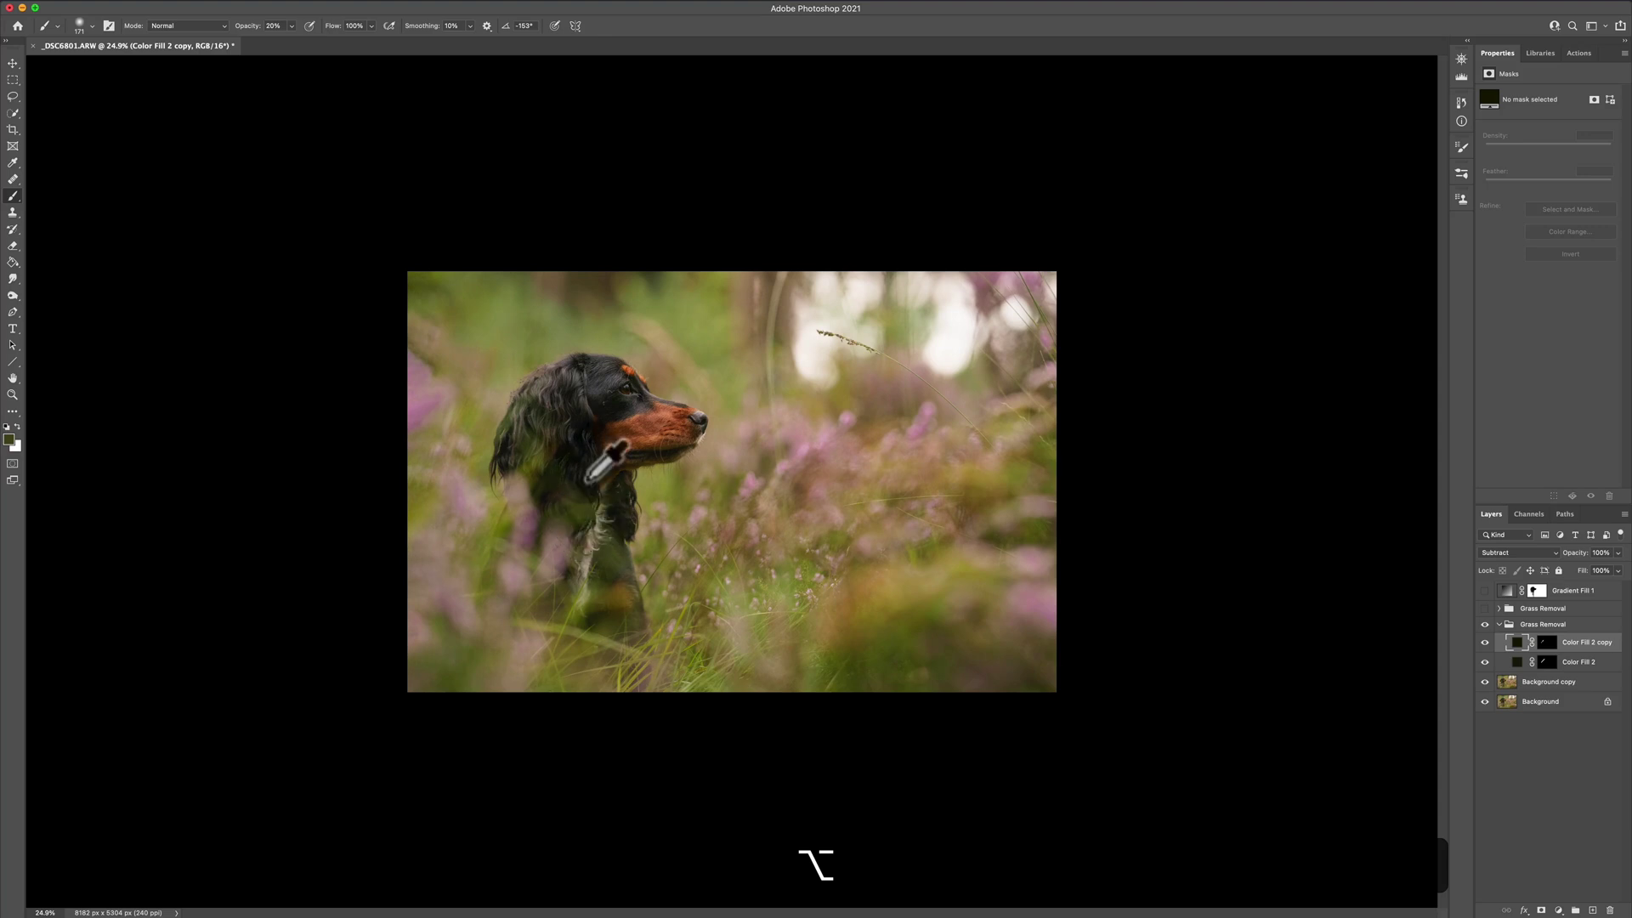
{"action": "scroll", "coordinate": [590, 452], "scroll_direction": "up", "scroll_amount": 5}
{"action": "scroll", "coordinate": [553, 382], "scroll_direction": "down", "scroll_amount": 3}
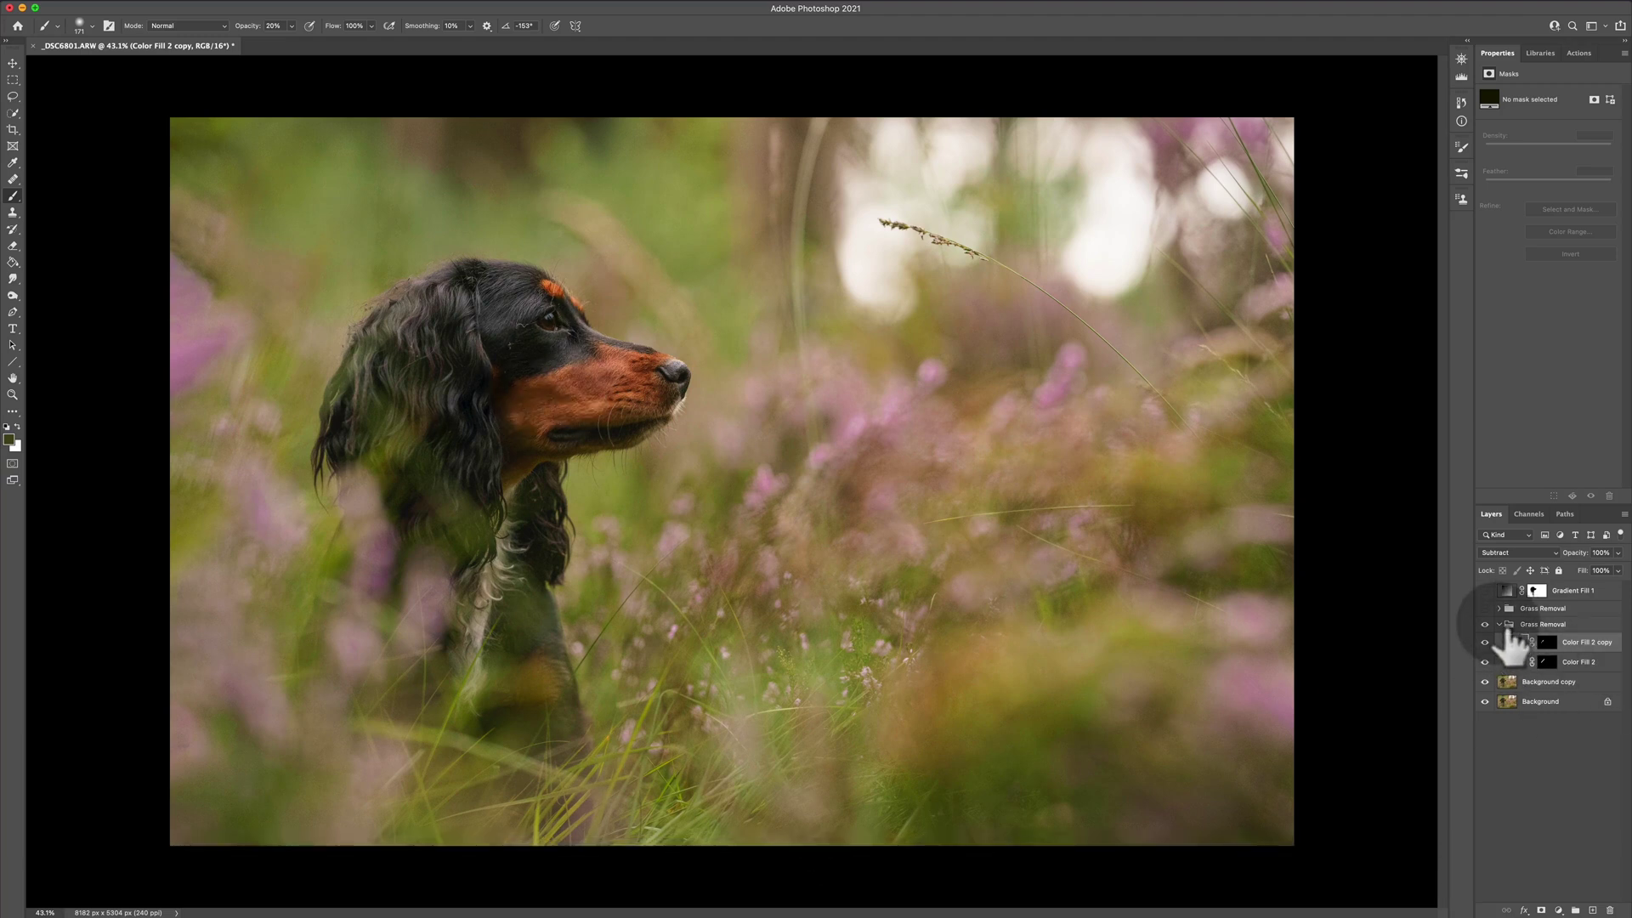
{"action": "left_click", "coordinate": [1498, 624]}
{"action": "left_click", "coordinate": [1483, 624]}
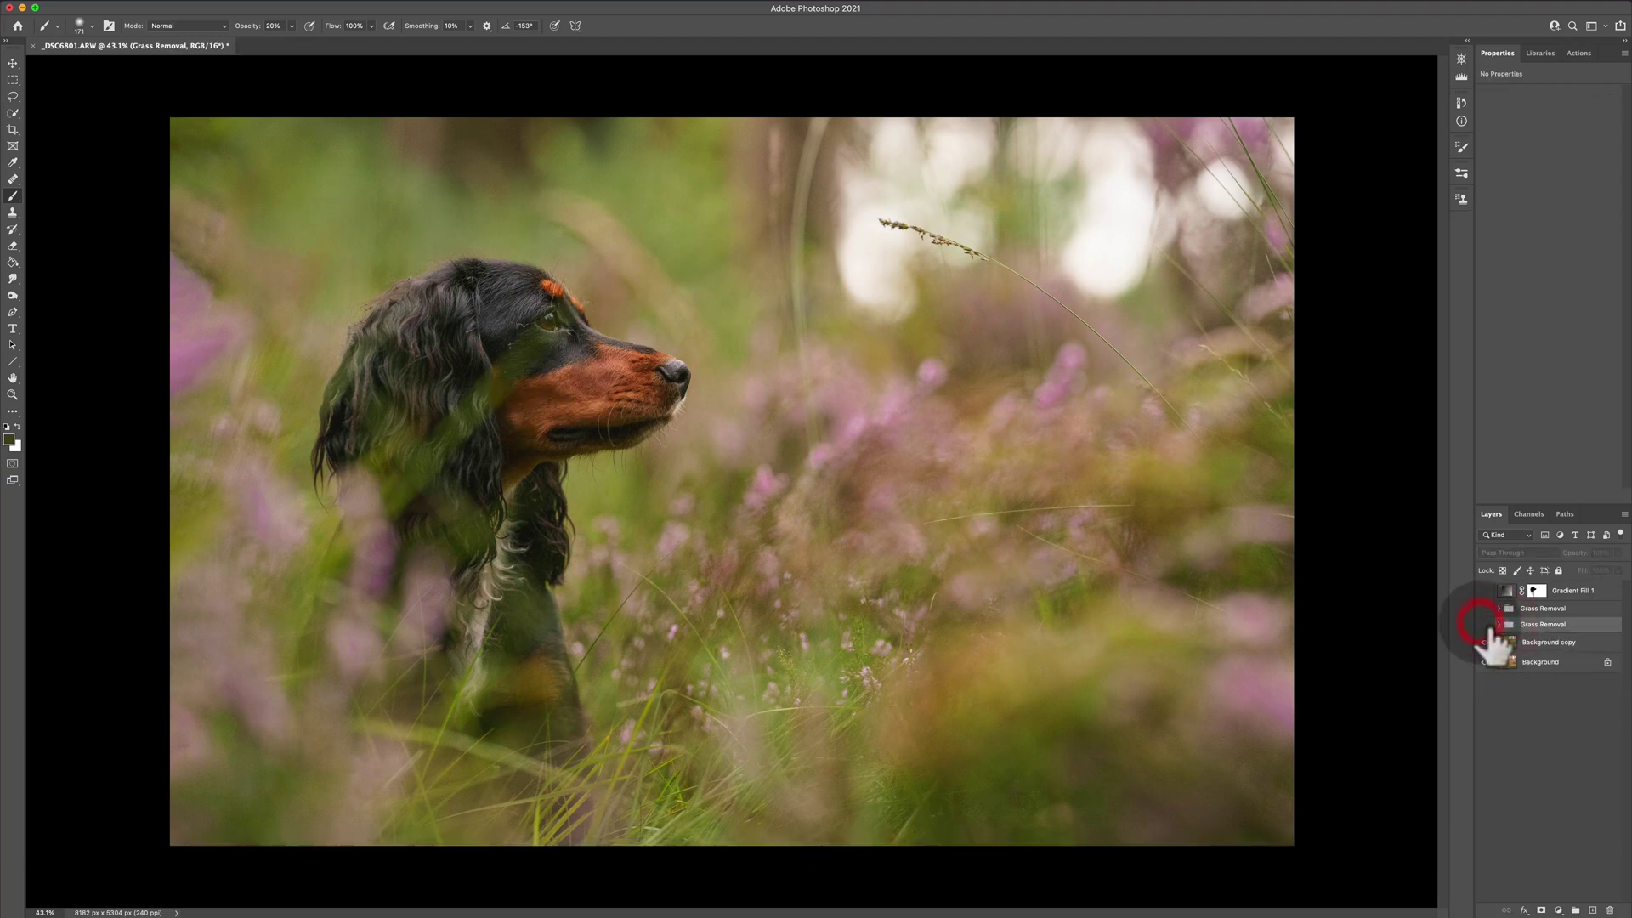
{"action": "left_click", "coordinate": [1484, 623]}
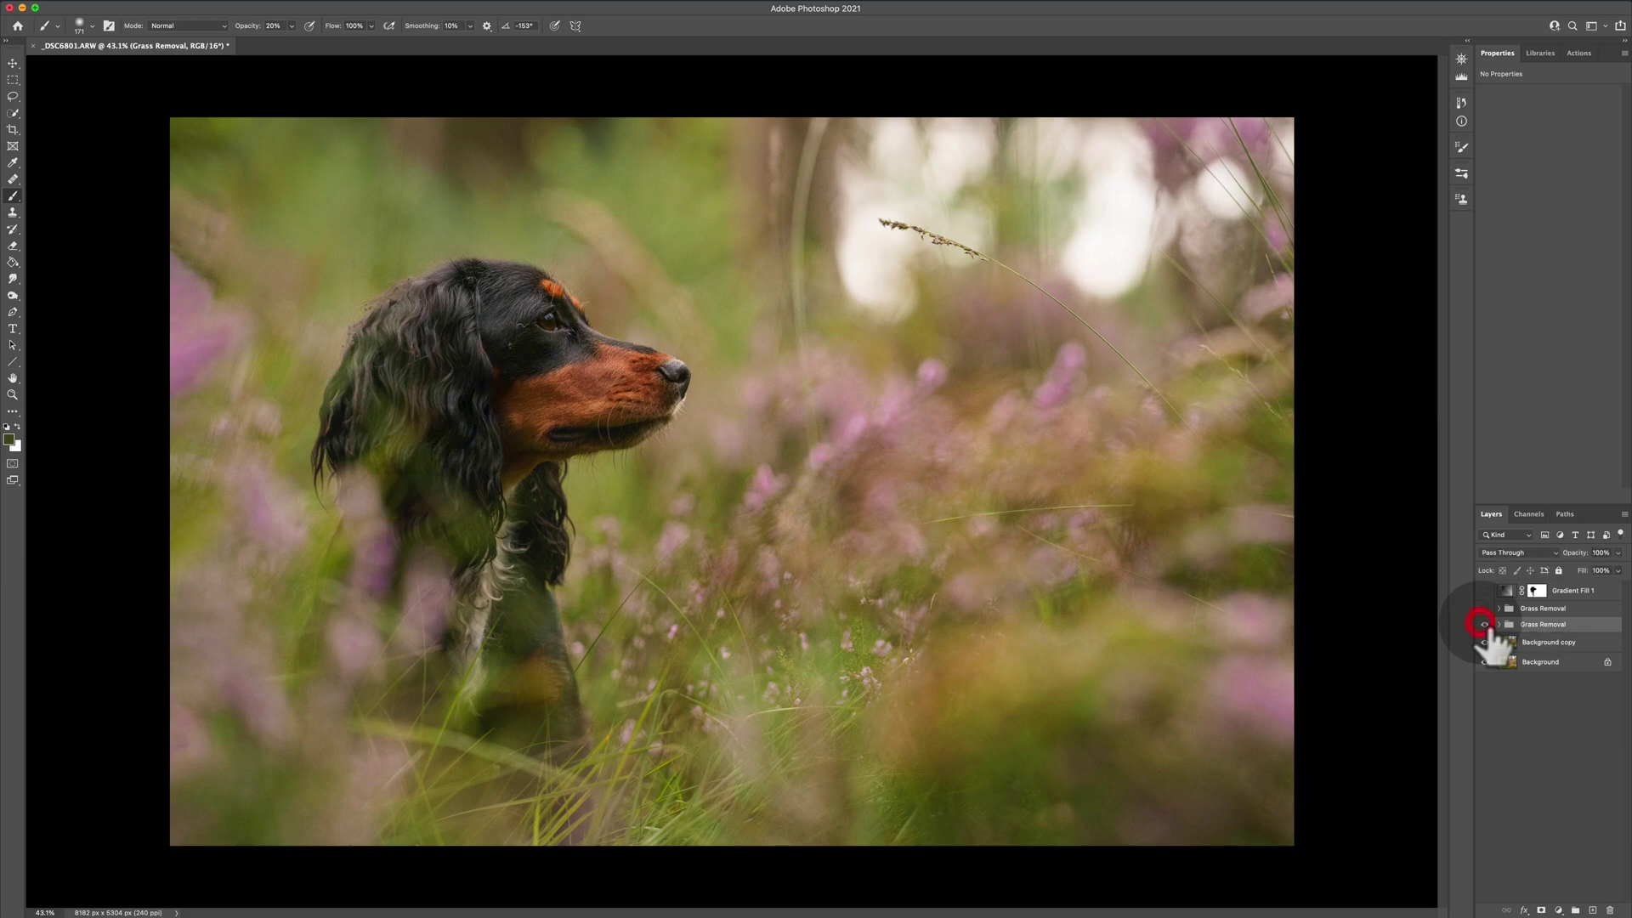
{"action": "key", "text": "super+0"}
{"action": "left_click", "coordinate": [1483, 624]}
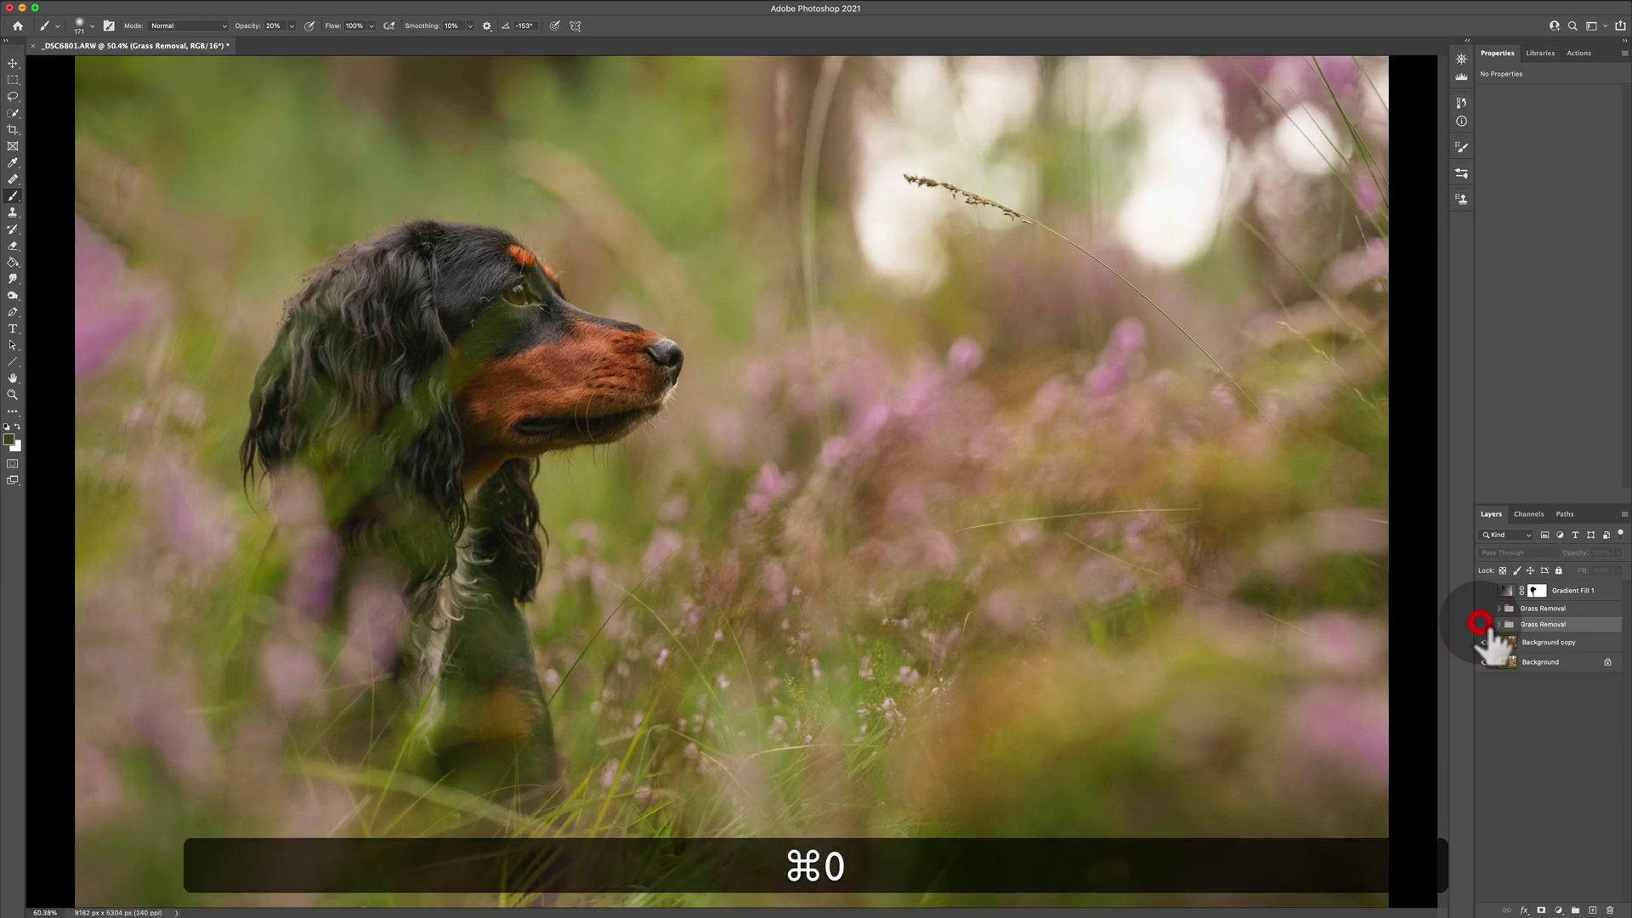
{"action": "left_click", "coordinate": [1483, 624]}
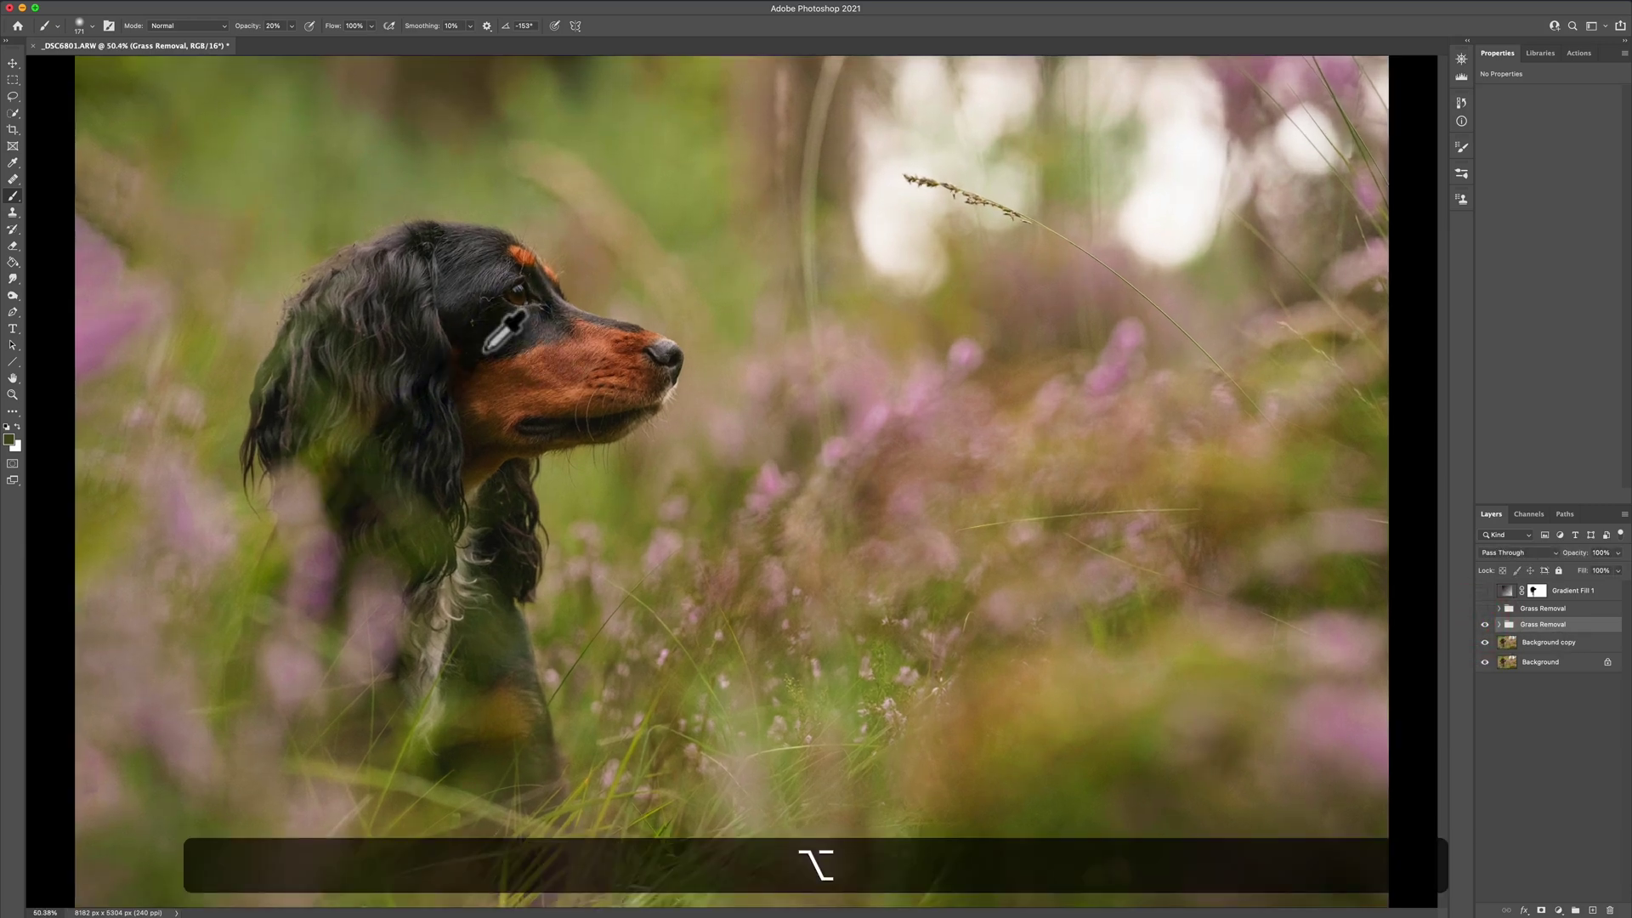
{"action": "scroll", "coordinate": [490, 337], "scroll_direction": "up", "scroll_amount": 3}
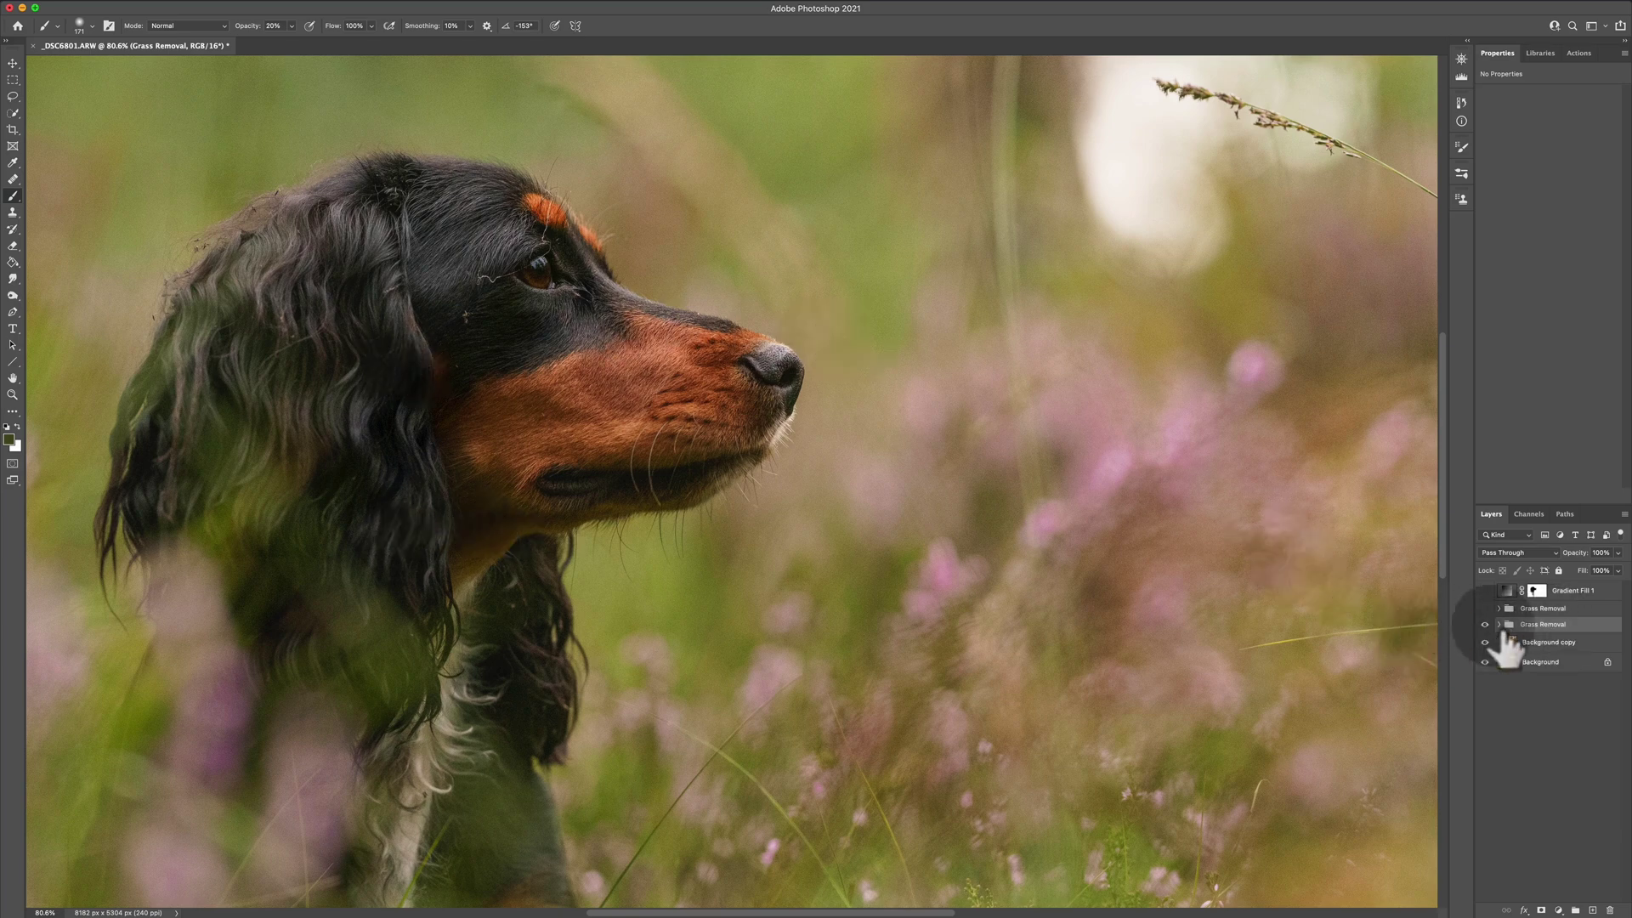
Add a mask to the Grass Removal group and paint black across the dog's head with a 939 px, 100% brush
{"action": "left_click", "coordinate": [1542, 910]}
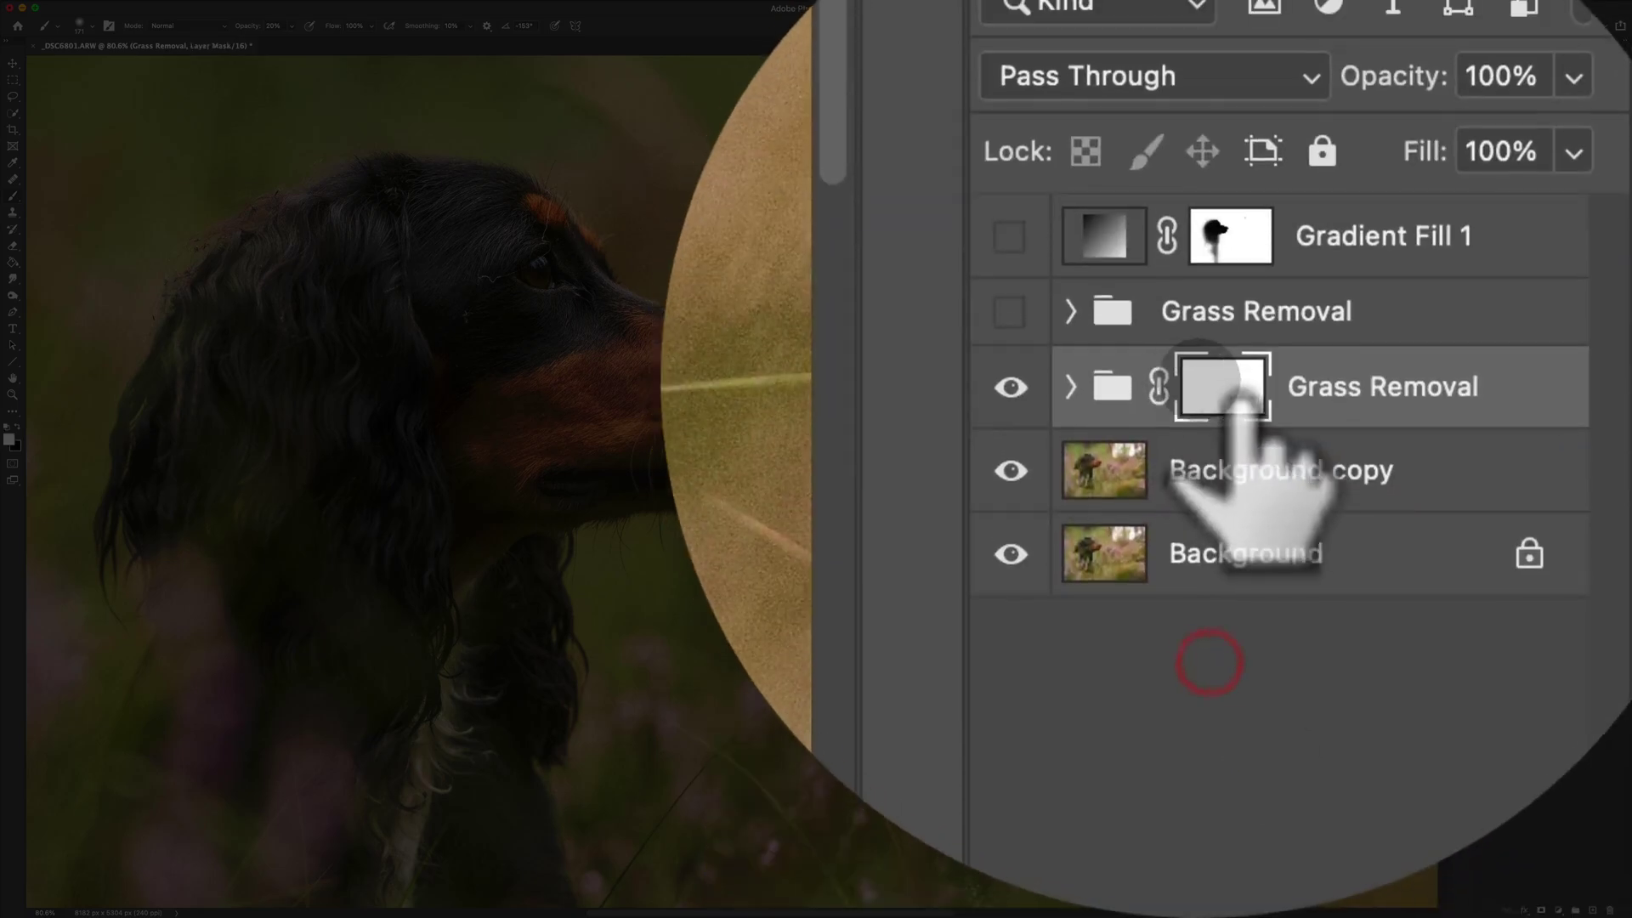
{"action": "left_click", "coordinate": [1534, 626]}
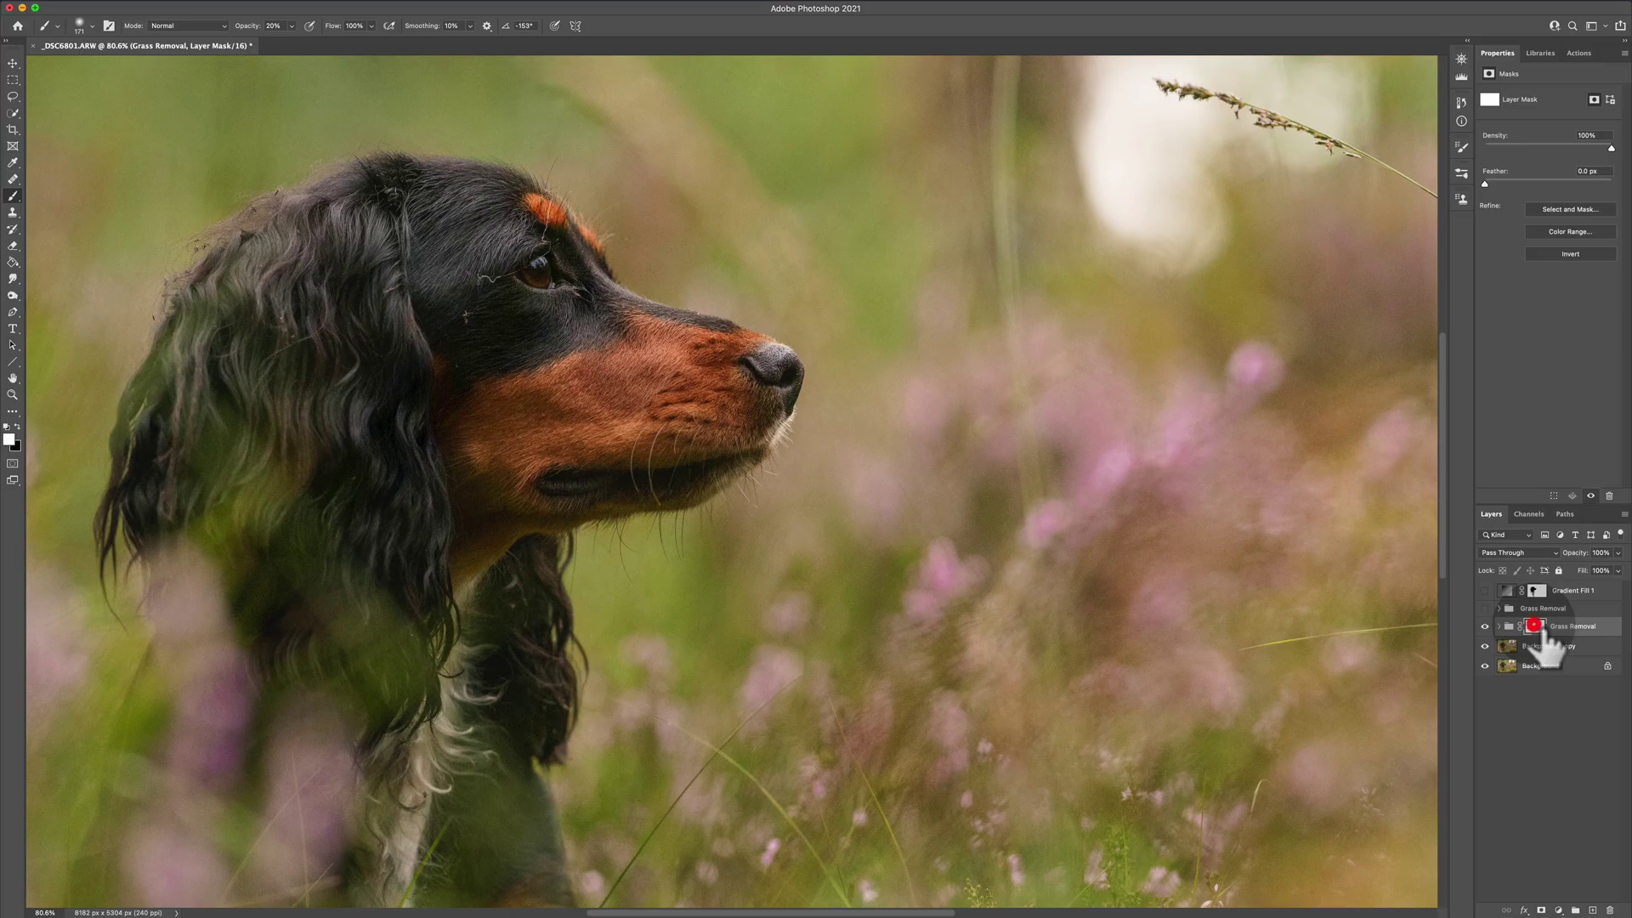
{"action": "key", "text": "b"}
{"action": "key", "text": "ctrl+alt"}
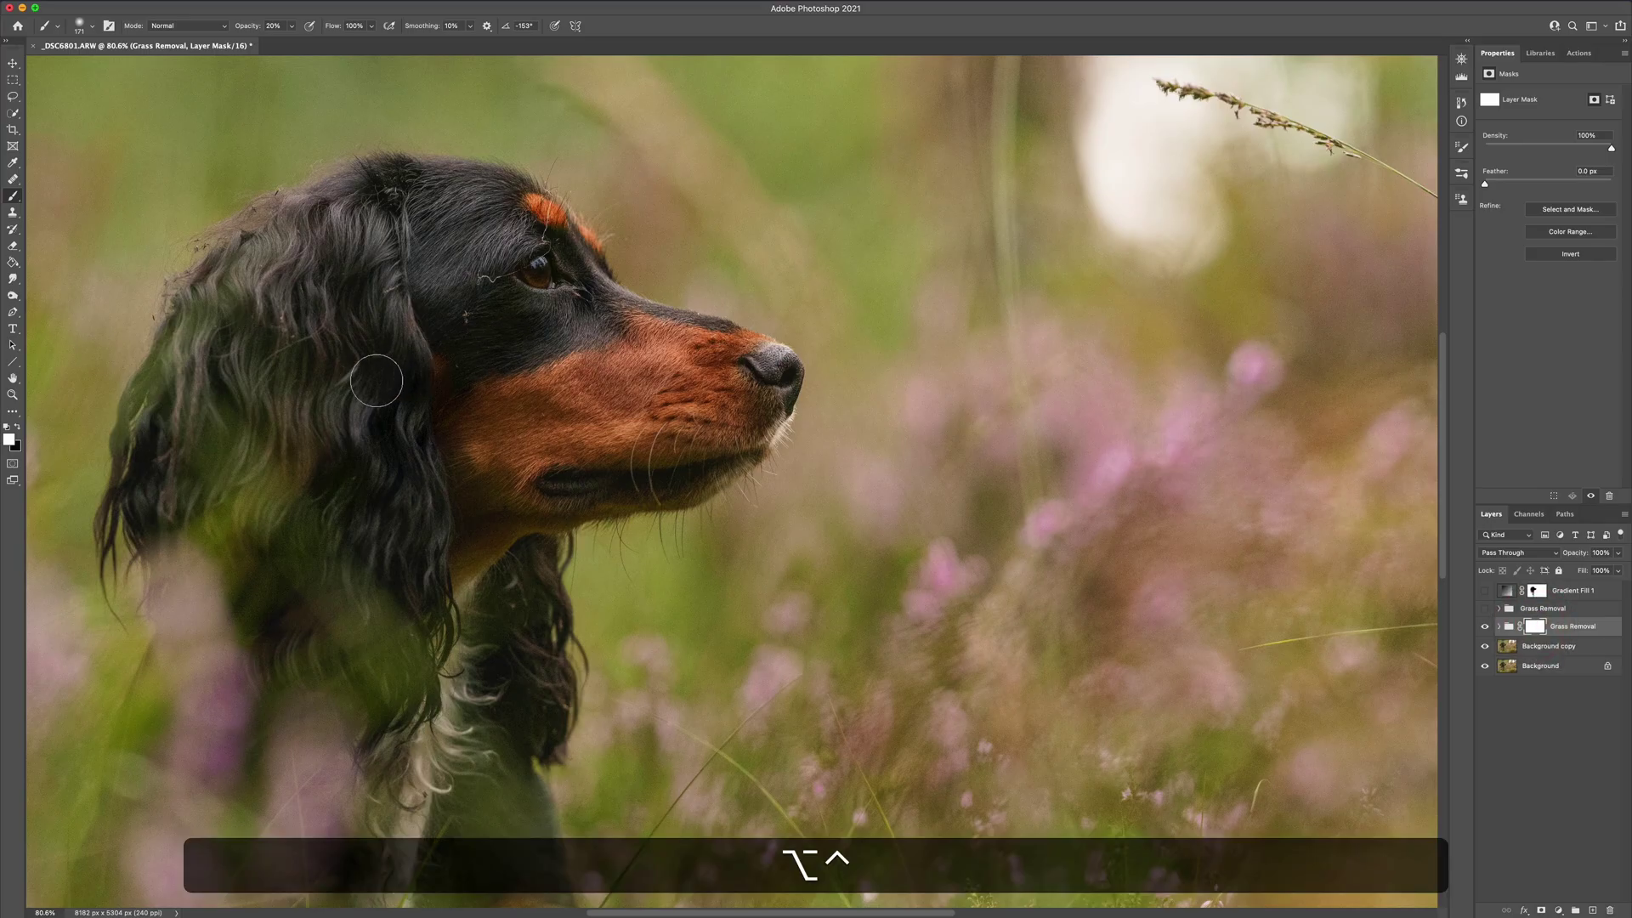
{"action": "left_click_drag", "start_coordinate": [379, 374], "coordinate": [595, 376]}
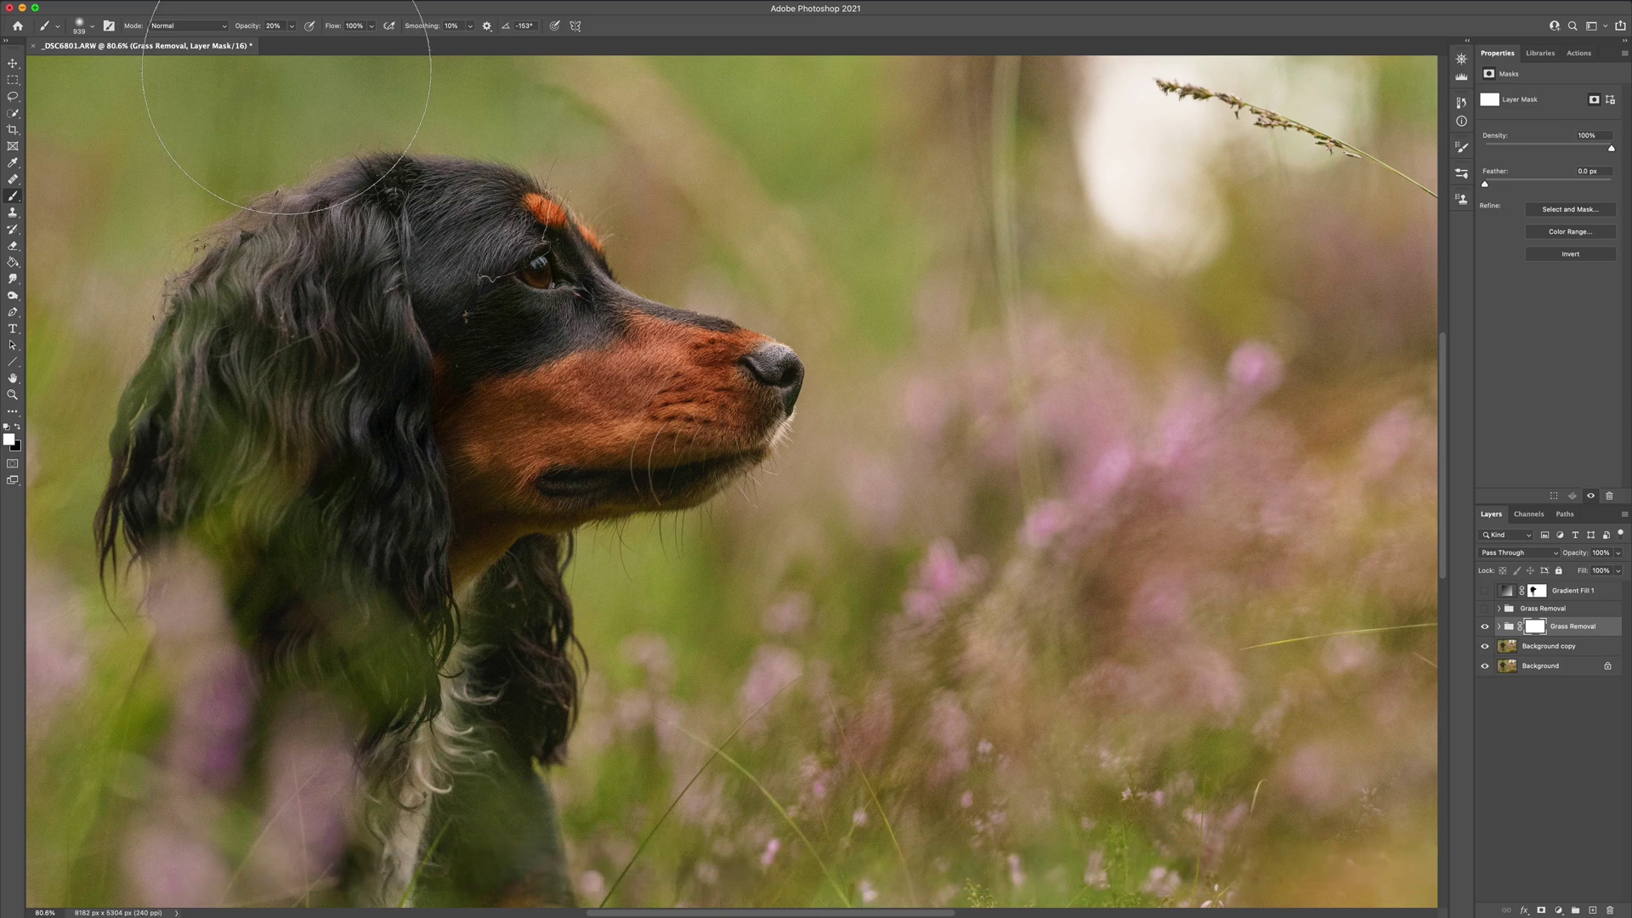
{"action": "key", "text": "0"}
{"action": "key", "text": "x"}
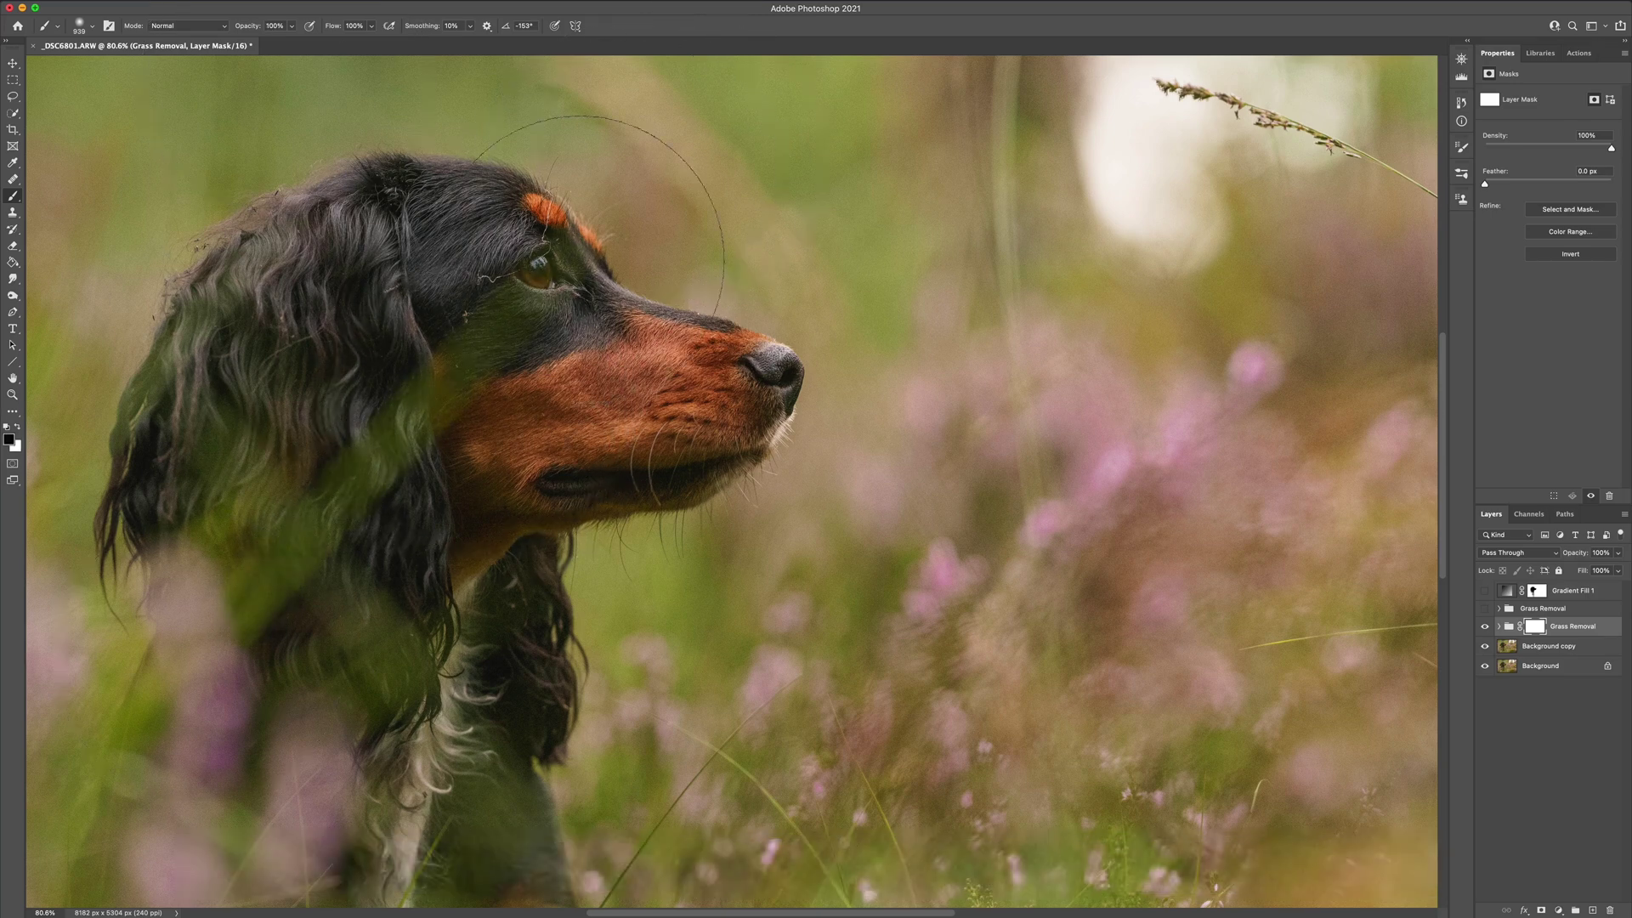
{"action": "left_click_drag", "start_coordinate": [85, 816], "coordinate": [671, 425]}
Paint white on the group mask to restore the grass removal over the ear
{"action": "key", "text": "x"}
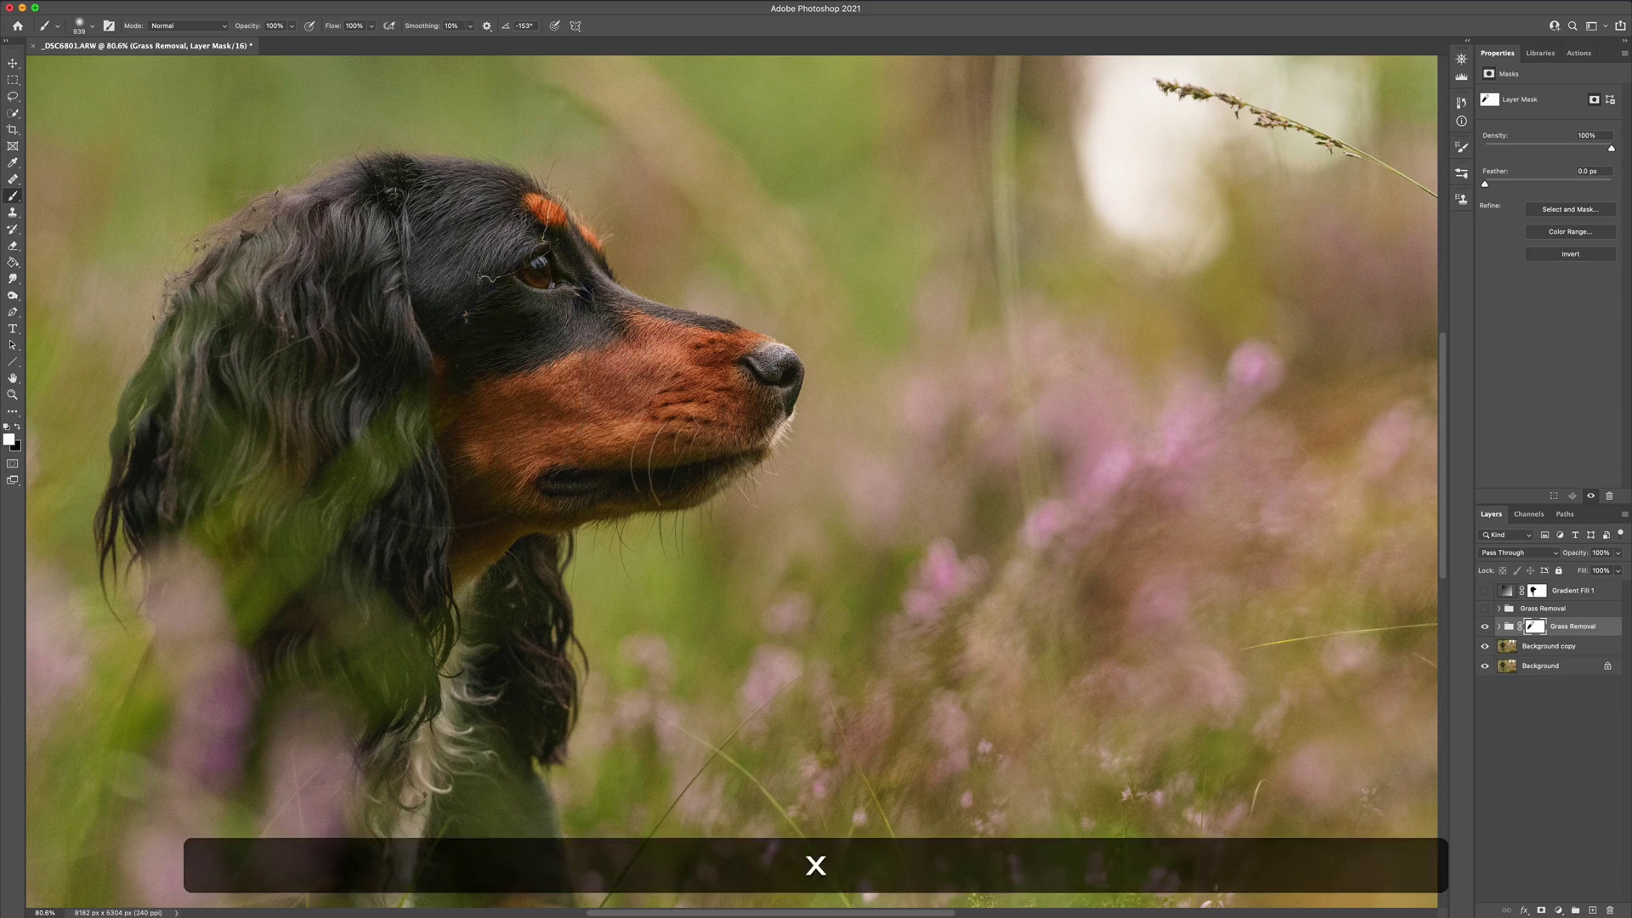
{"action": "mouse_move", "coordinate": [432, 291]}
{"action": "left_mouse_down"}
{"action": "mouse_move", "coordinate": [477, 285]}
{"action": "mouse_move", "coordinate": [357, 475]}
{"action": "left_mouse_up"}
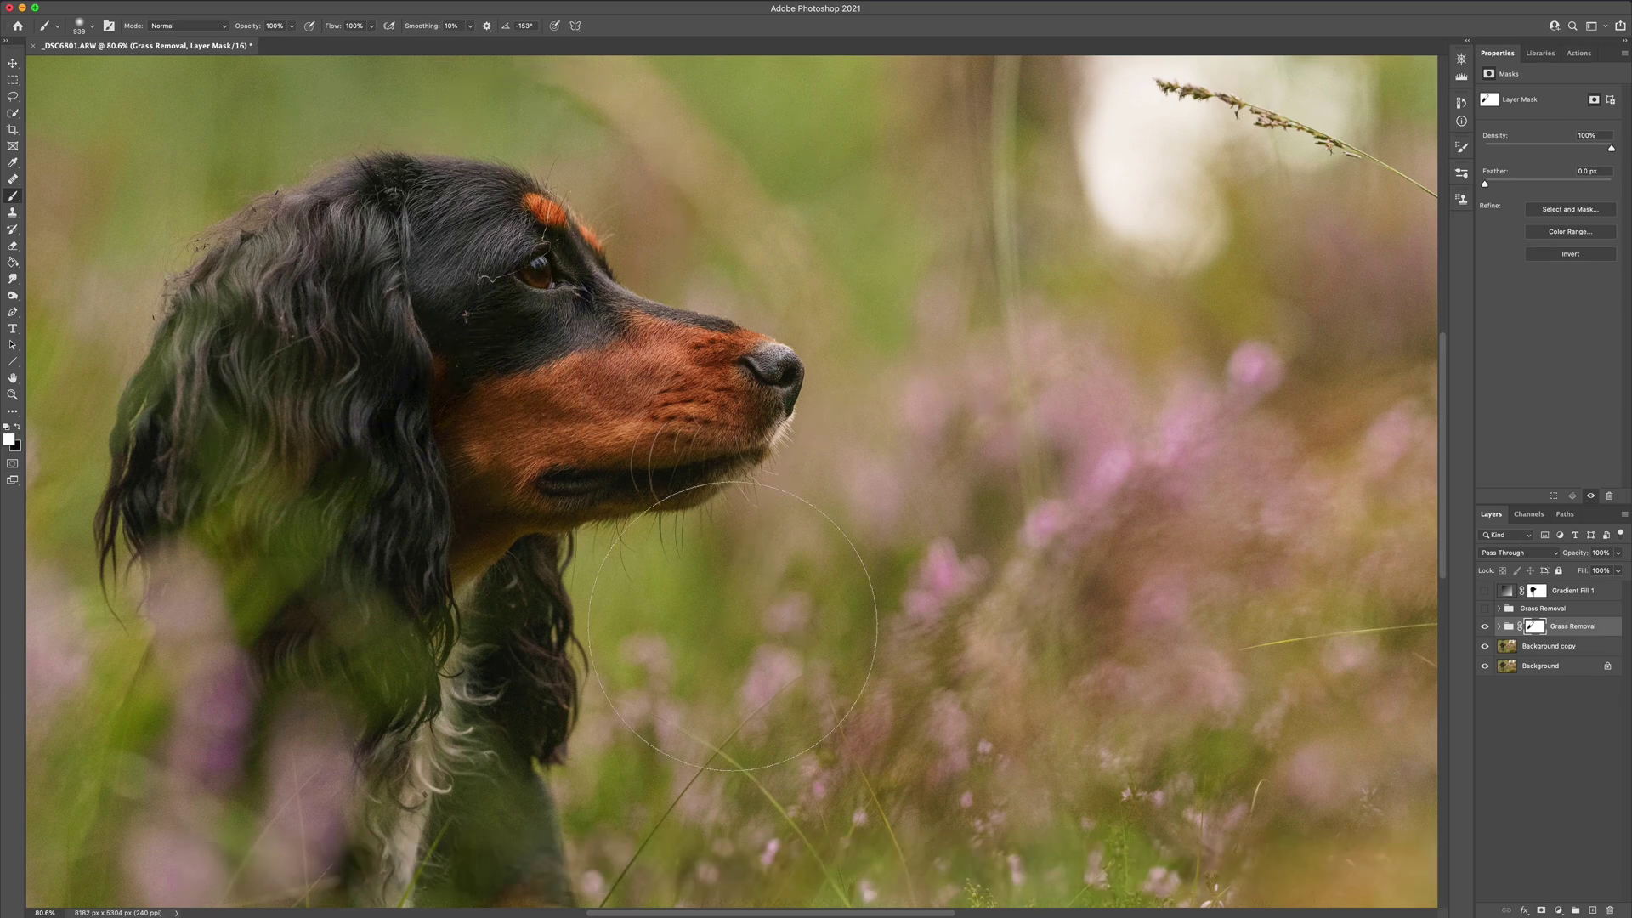
{"action": "key", "text": "super+z"}
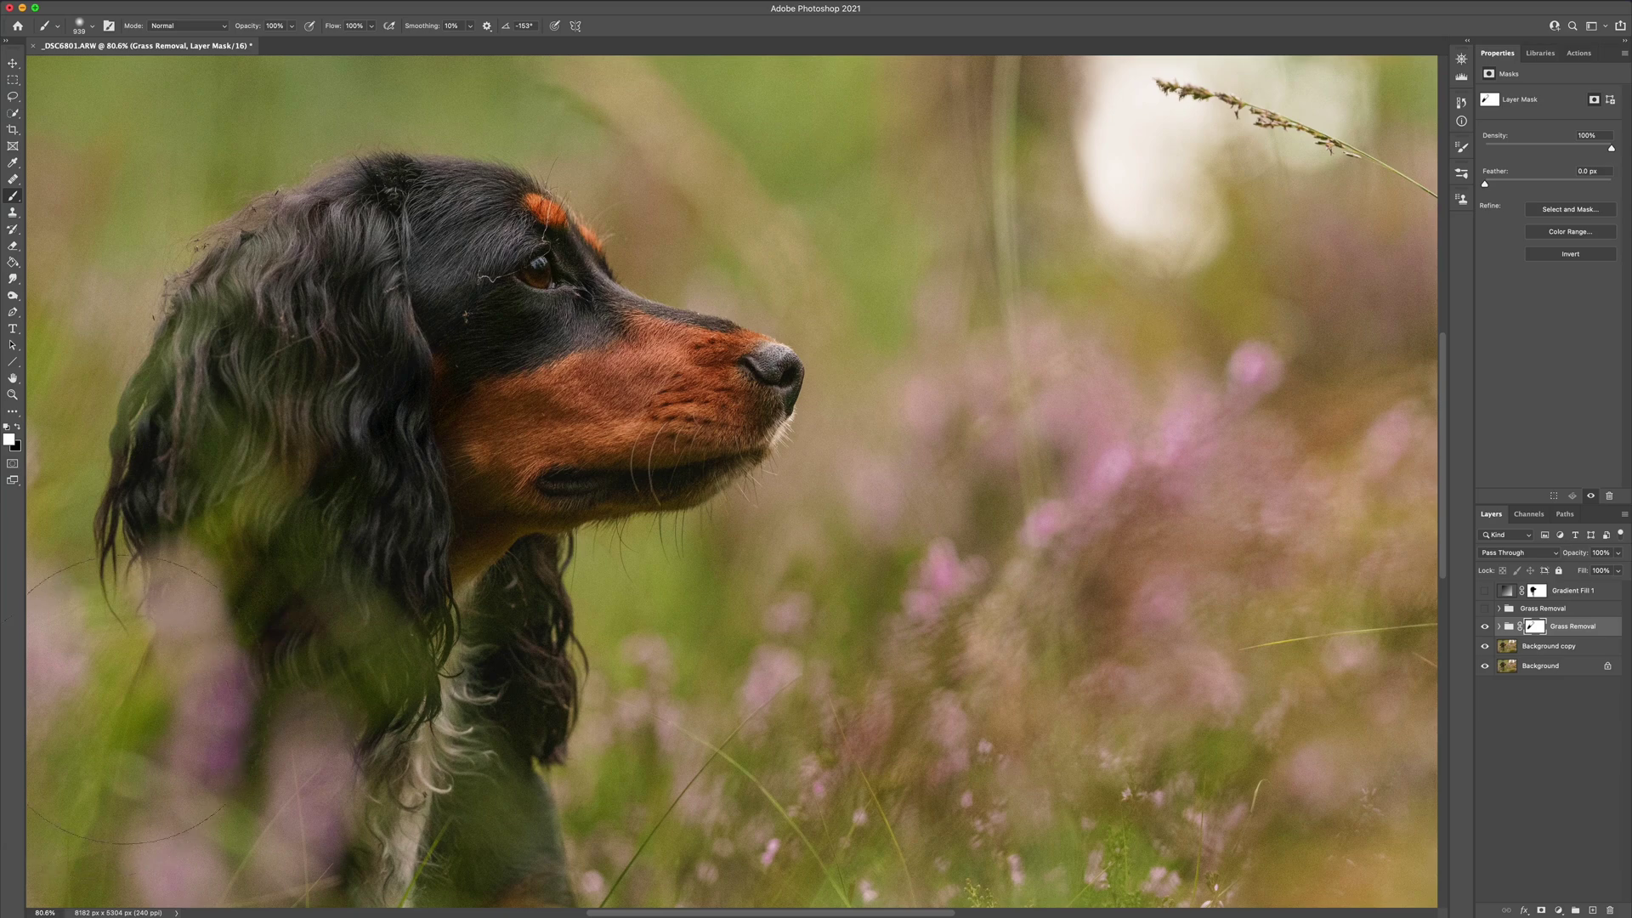
{"action": "key", "text": "super+shift+z"}
{"action": "key", "text": "x"}
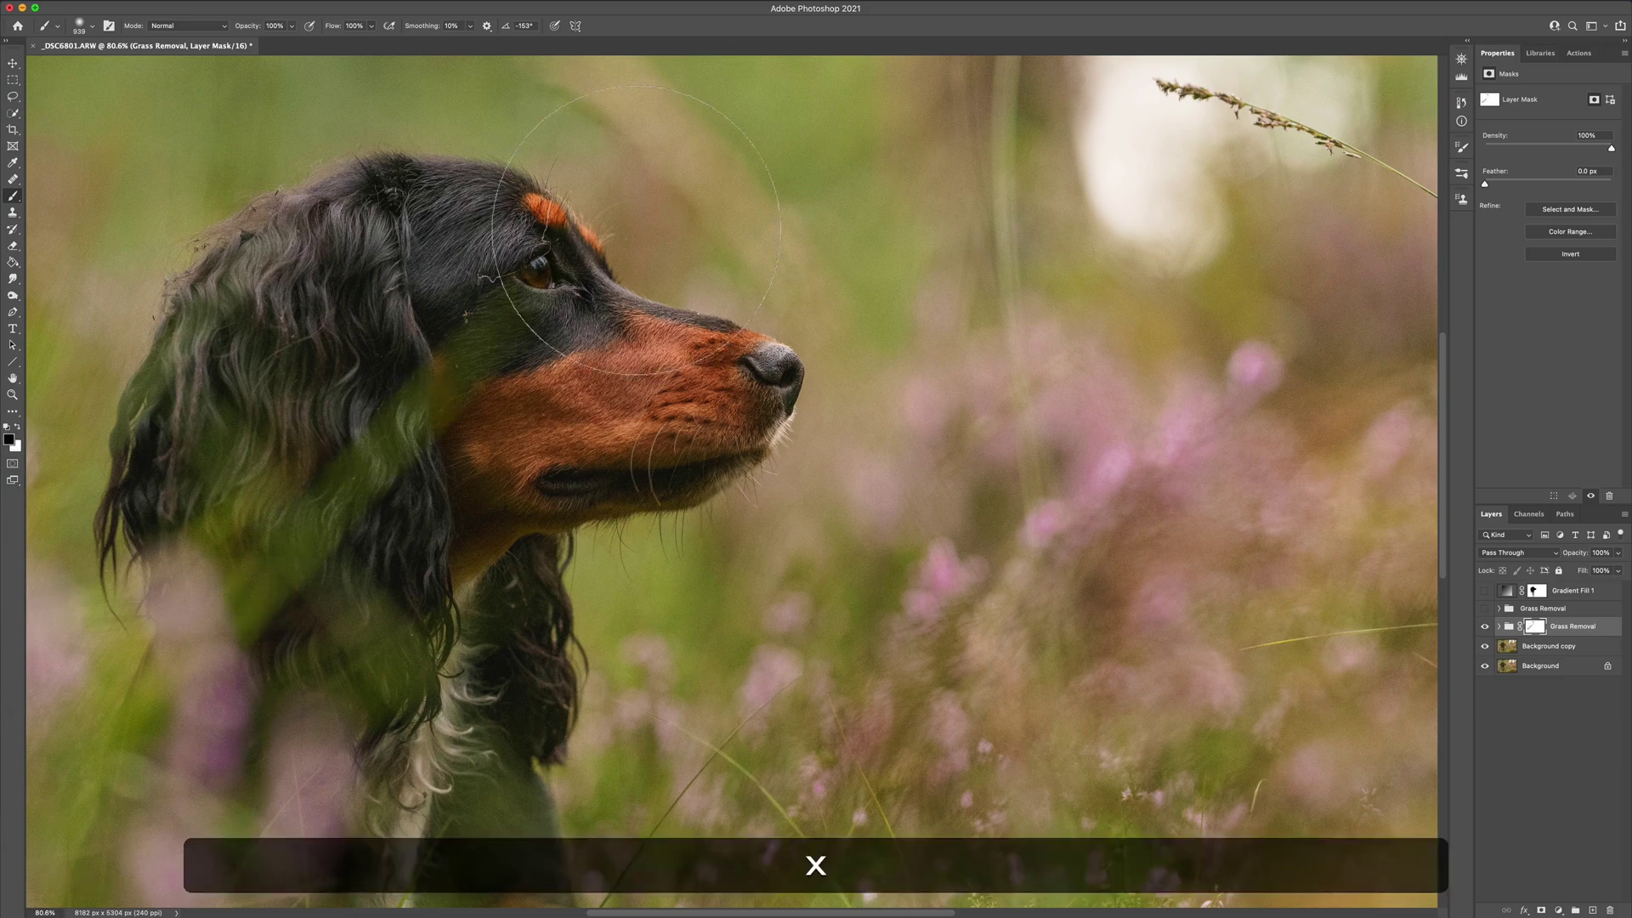
{"action": "key", "text": "x"}
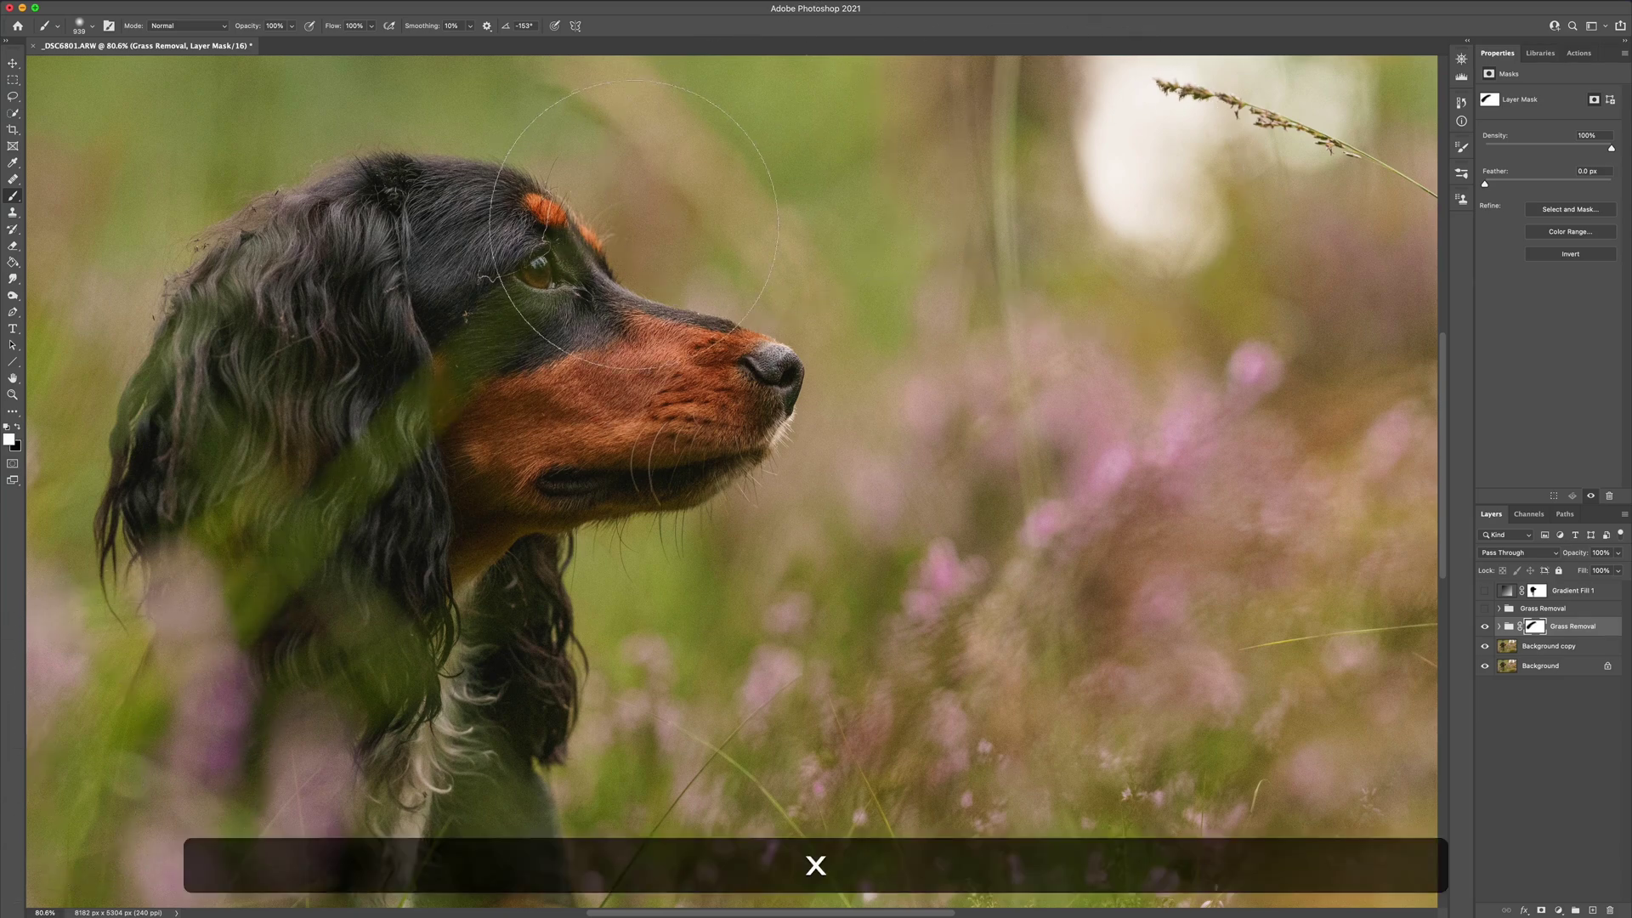
{"action": "scroll", "coordinate": [863, 510], "scroll_direction": "down", "scroll_amount": 3}
{"action": "key", "text": "alt+v"}
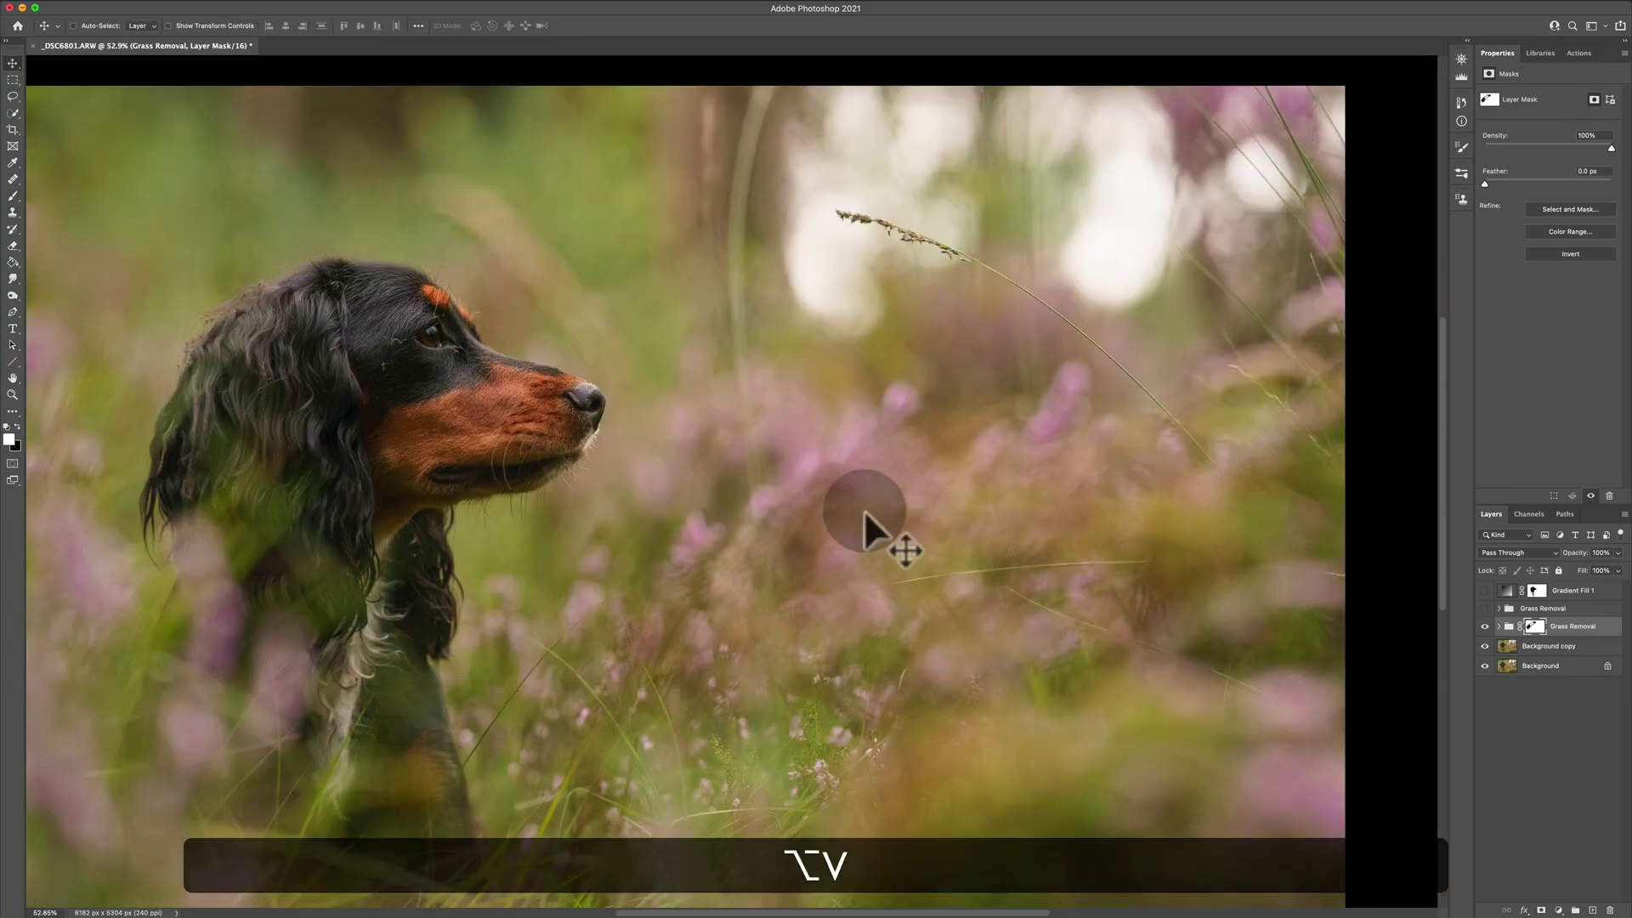
{"action": "scroll", "coordinate": [865, 512], "scroll_direction": "left", "scroll_amount": 3}
{"action": "scroll", "coordinate": [866, 511], "scroll_direction": "down", "scroll_amount": 1}
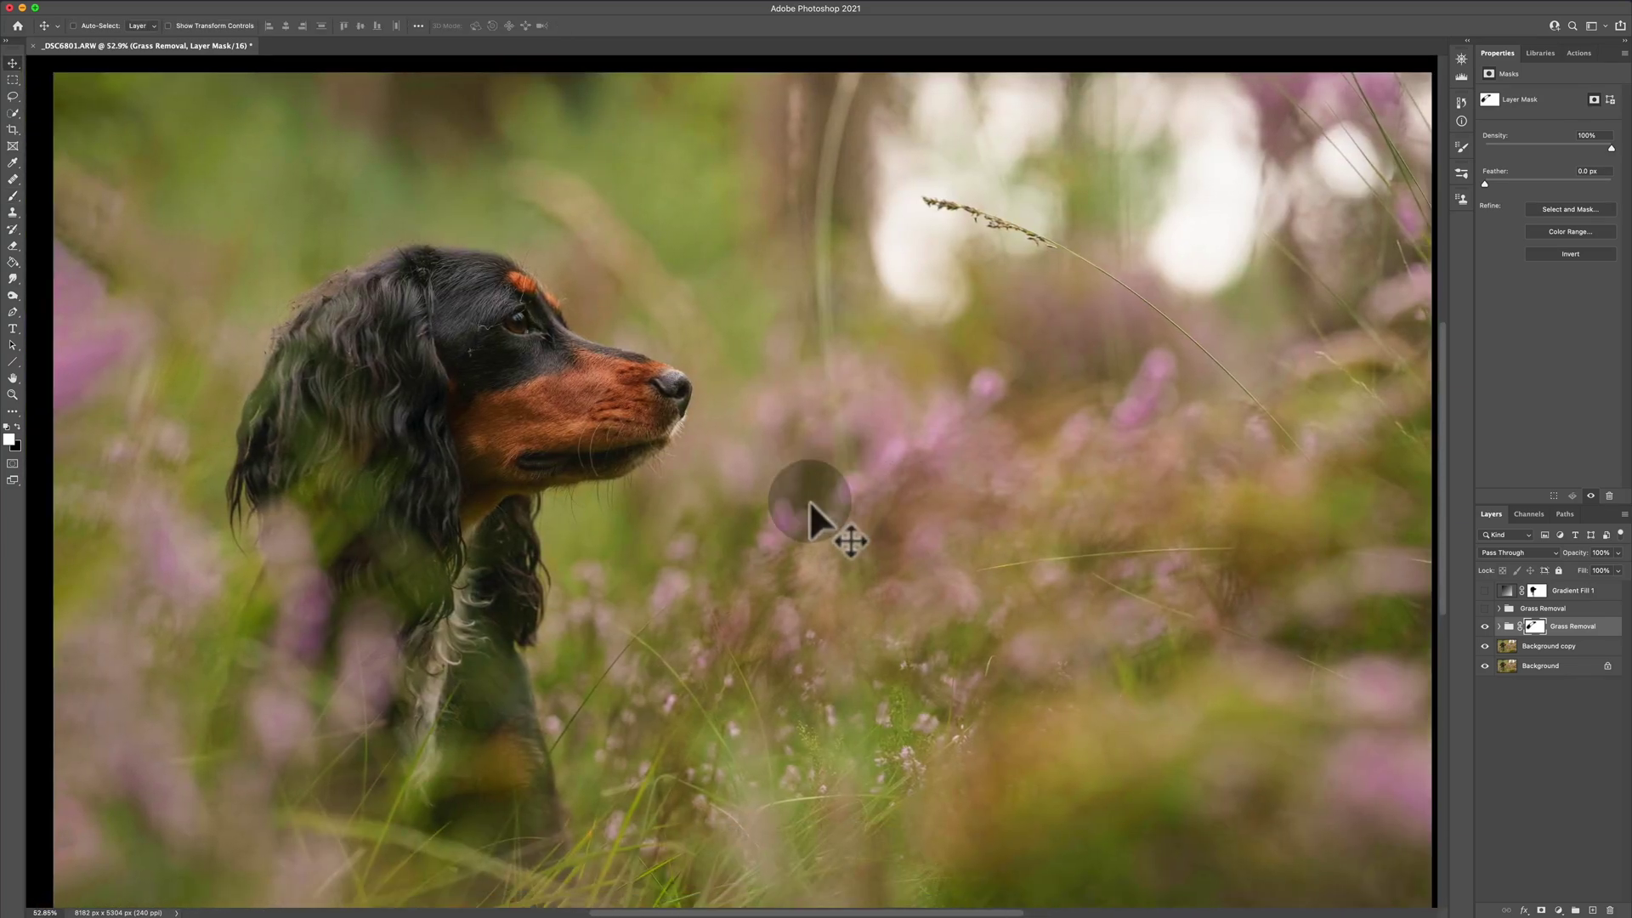
{"action": "key", "text": "alt"}
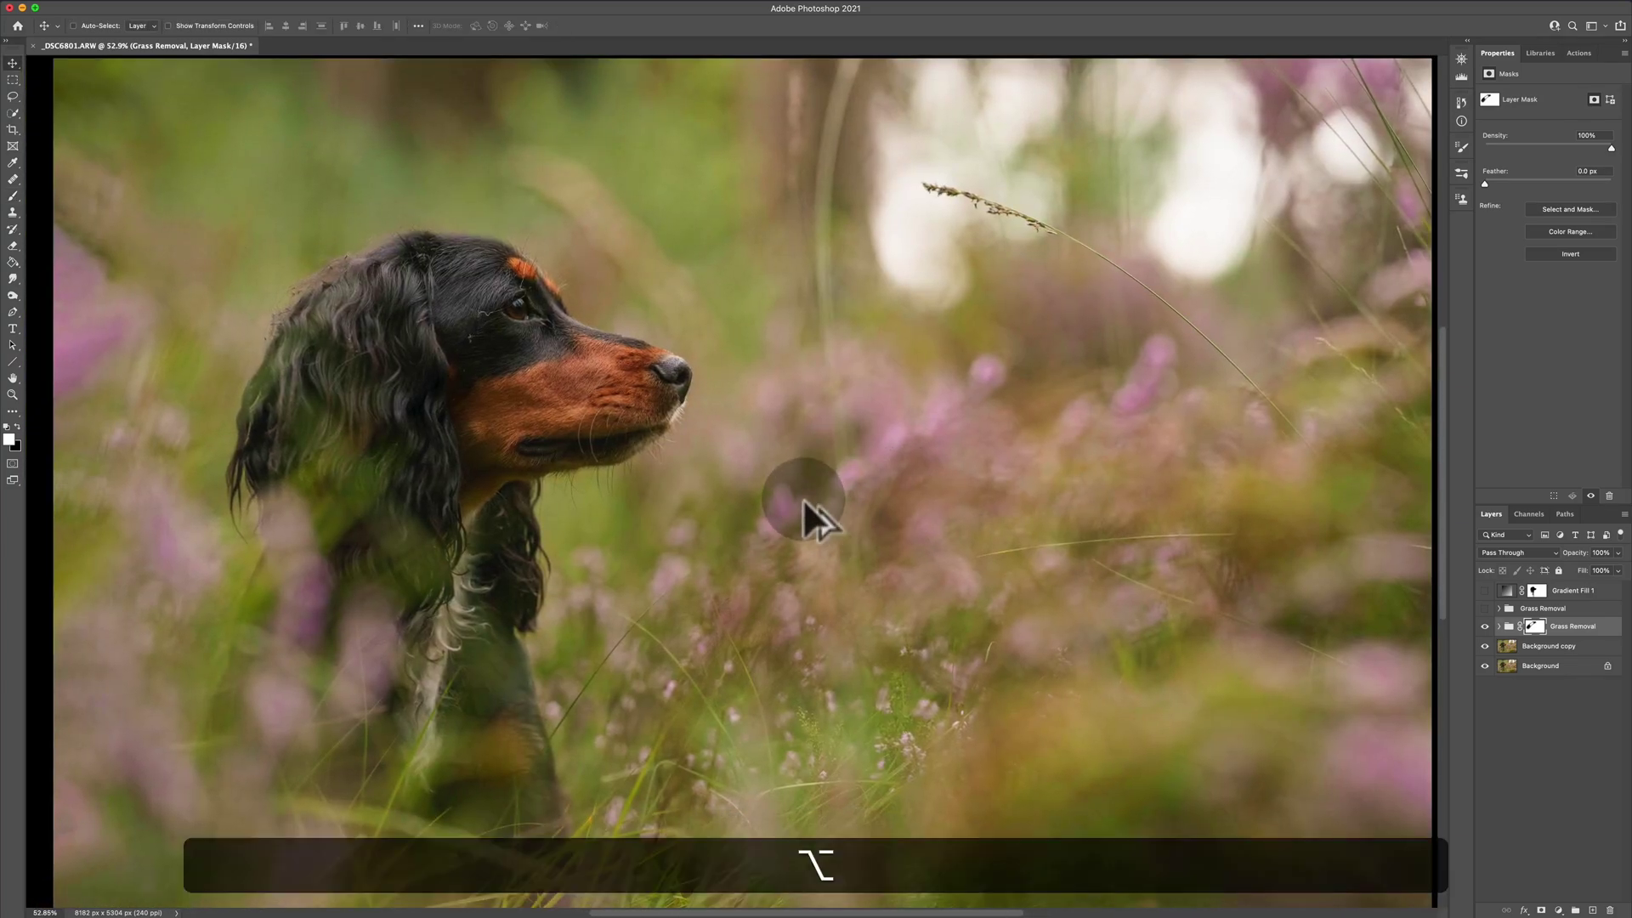
{"action": "left_click_drag", "start_coordinate": [803, 498], "coordinate": [644, 425]}
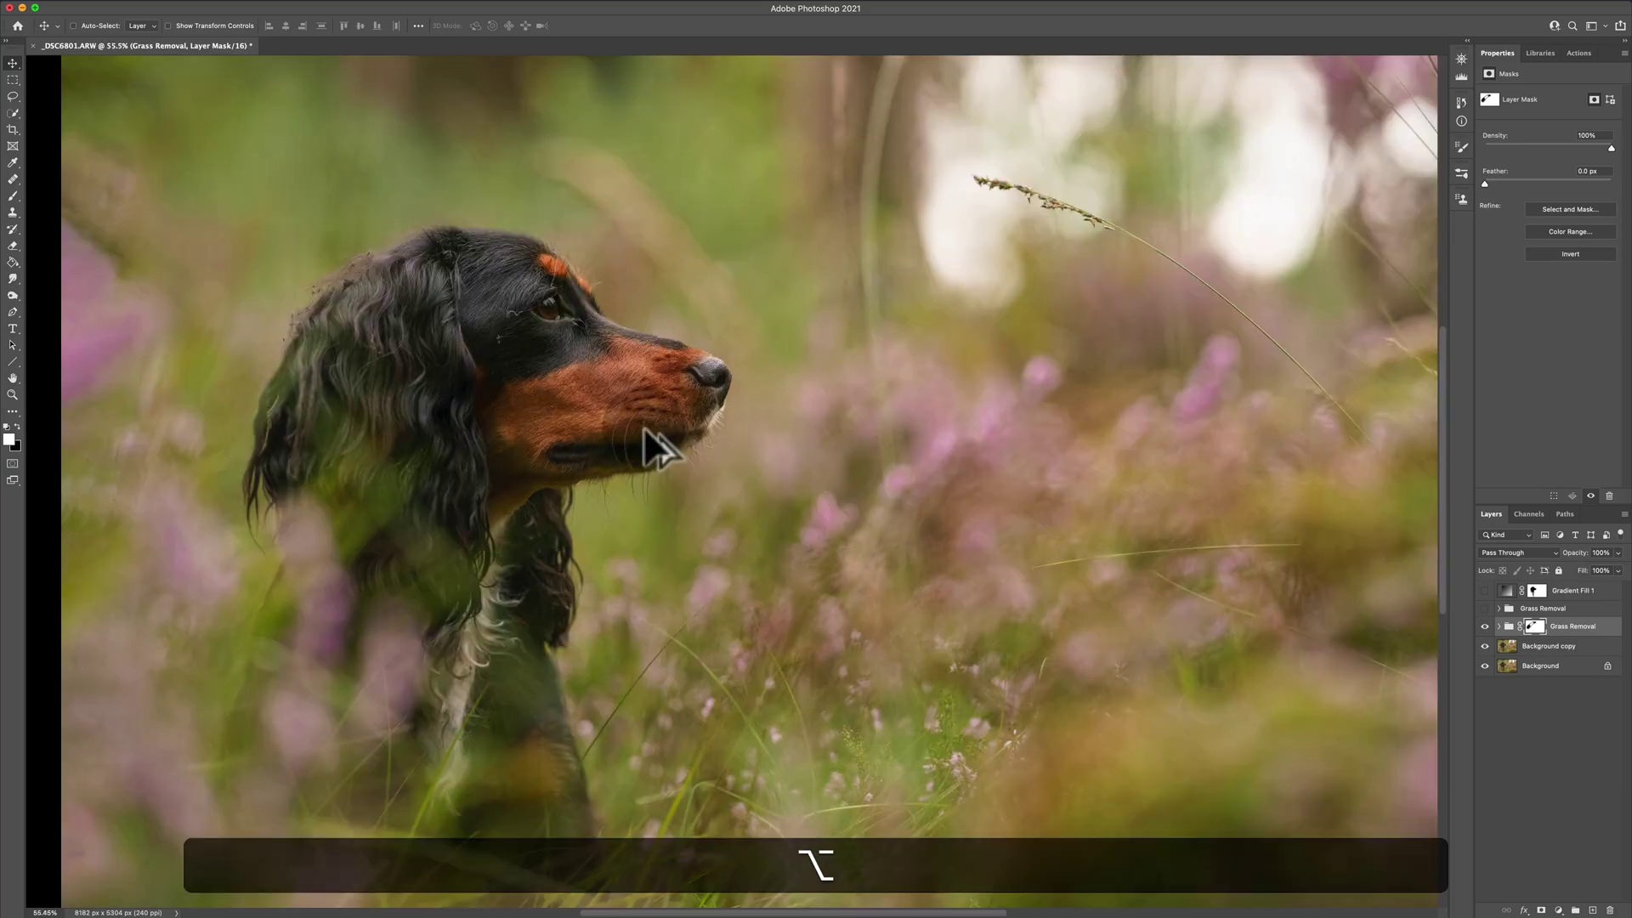
{"action": "left_click", "coordinate": [1349, 777]}
{"action": "left_click", "coordinate": [1538, 759]}
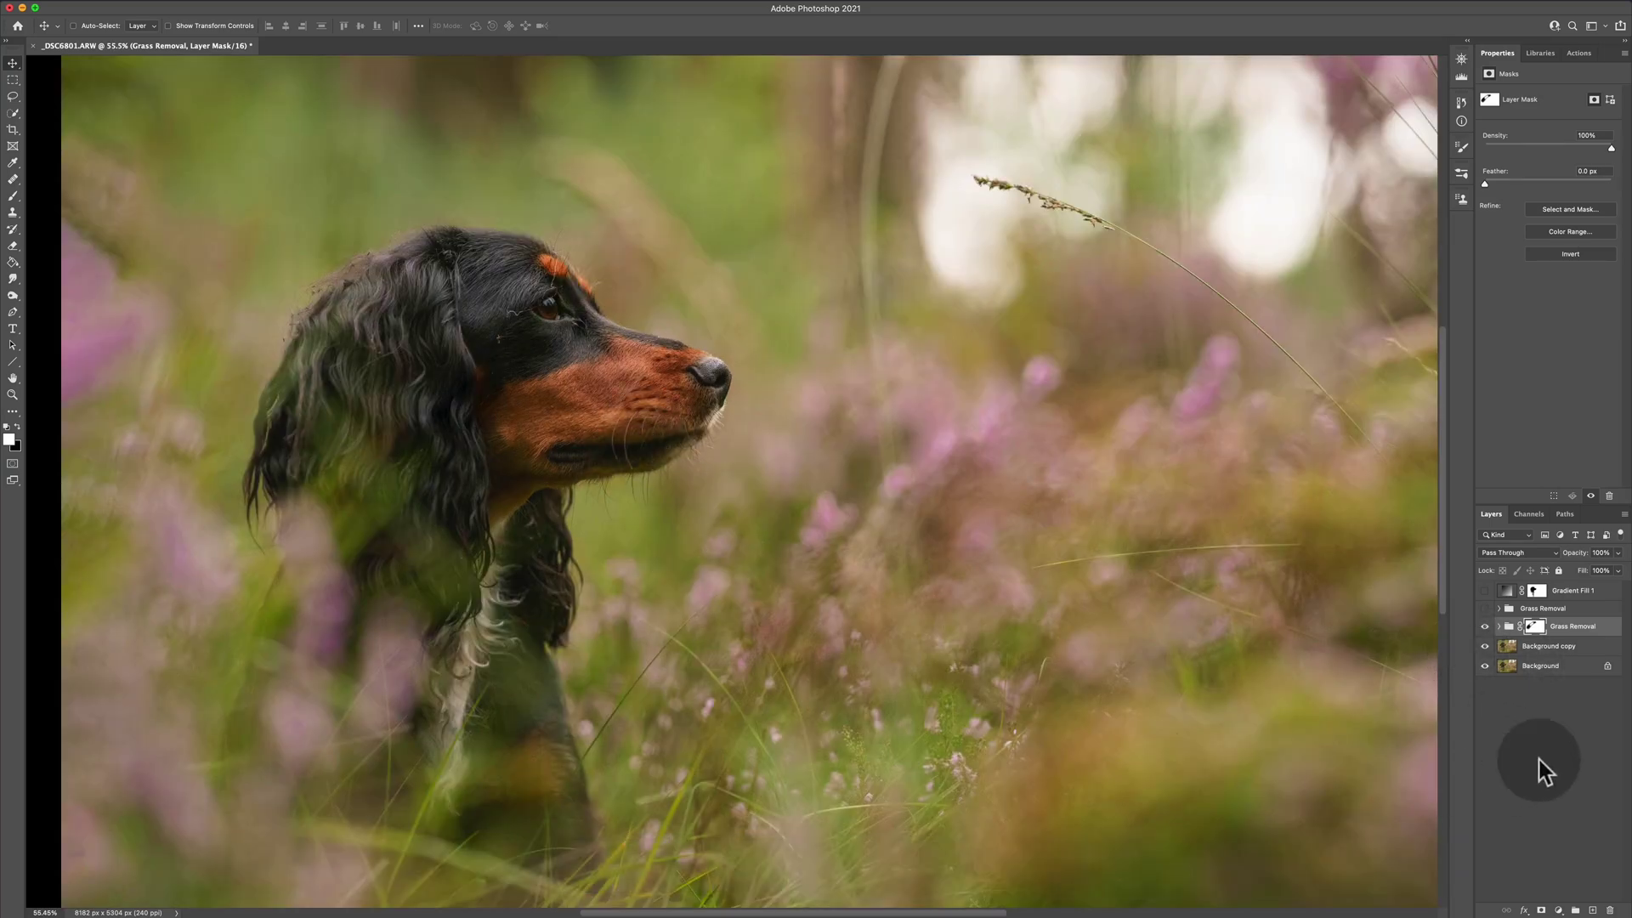